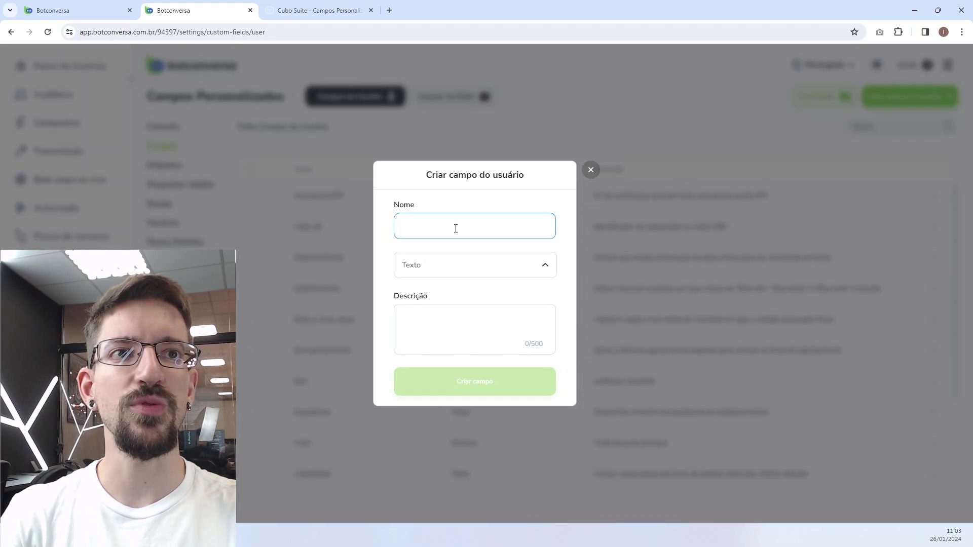
Step: Enter Cubo_id as the name of a new user field, and close the dialog without creating the field
{"action": "type", "text": "Cubo_id"}
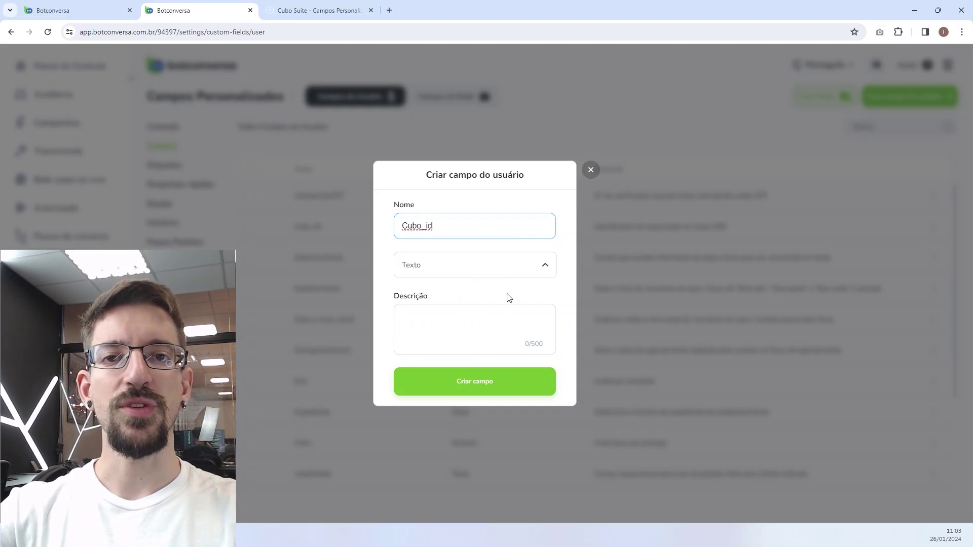
{"action": "left_click", "coordinate": [590, 170]}
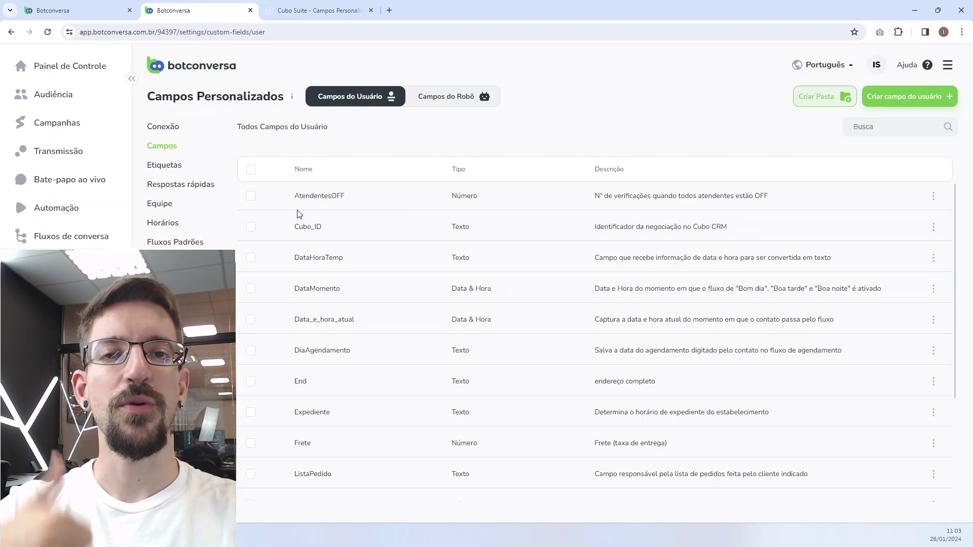
Step: Return to the Integra CUBO flow and delete its Conteúdo block
{"action": "key", "text": "ctrl+Page_Up"}
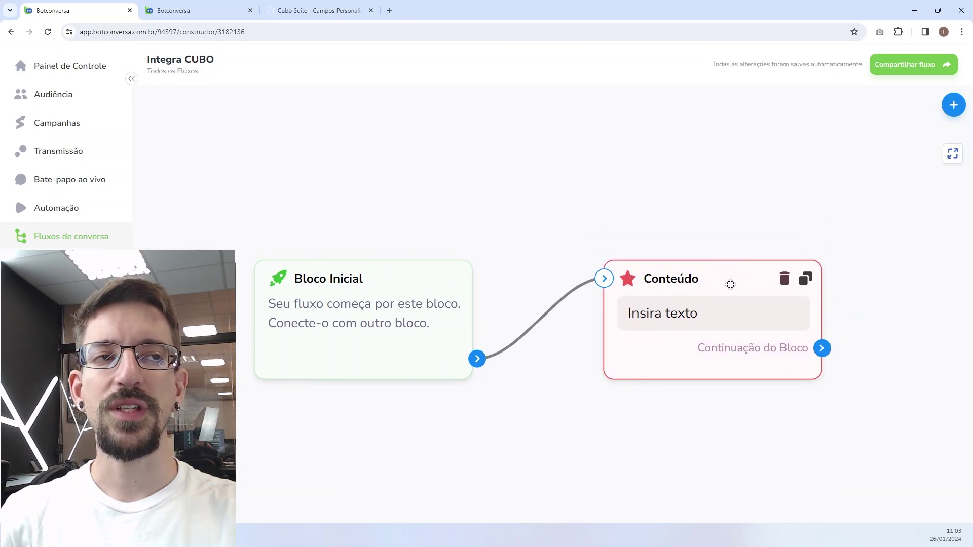
{"action": "left_click", "coordinate": [784, 280]}
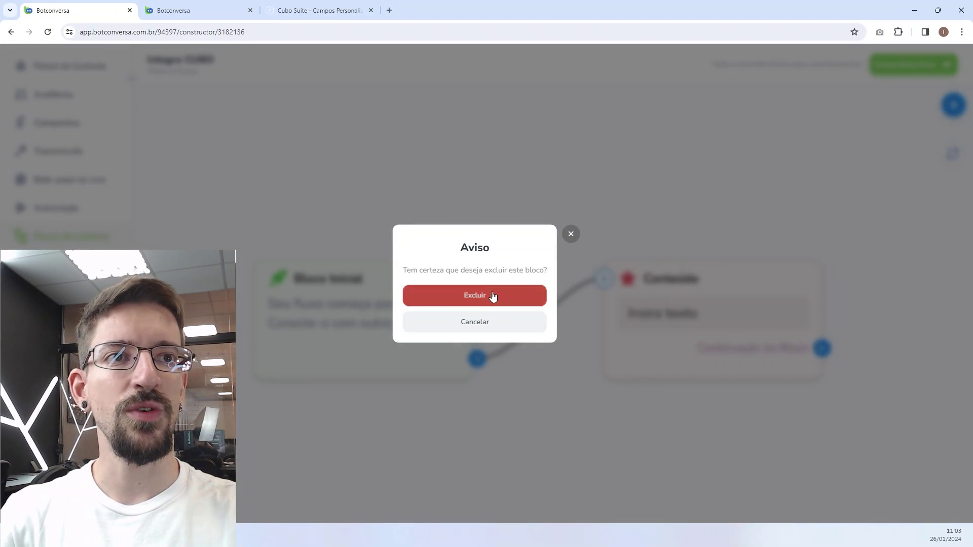
{"action": "left_click", "coordinate": [491, 297]}
Step: Add a Condição block to the flow and connect the Bloco Inicial output to it
{"action": "left_click", "coordinate": [944, 110]}
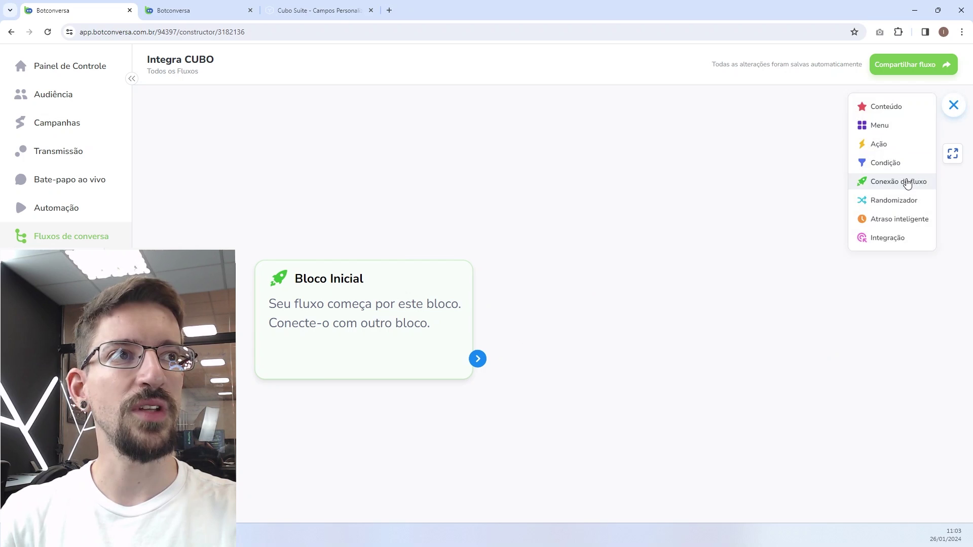
{"action": "left_click_drag", "start_coordinate": [896, 168], "coordinate": [630, 189]}
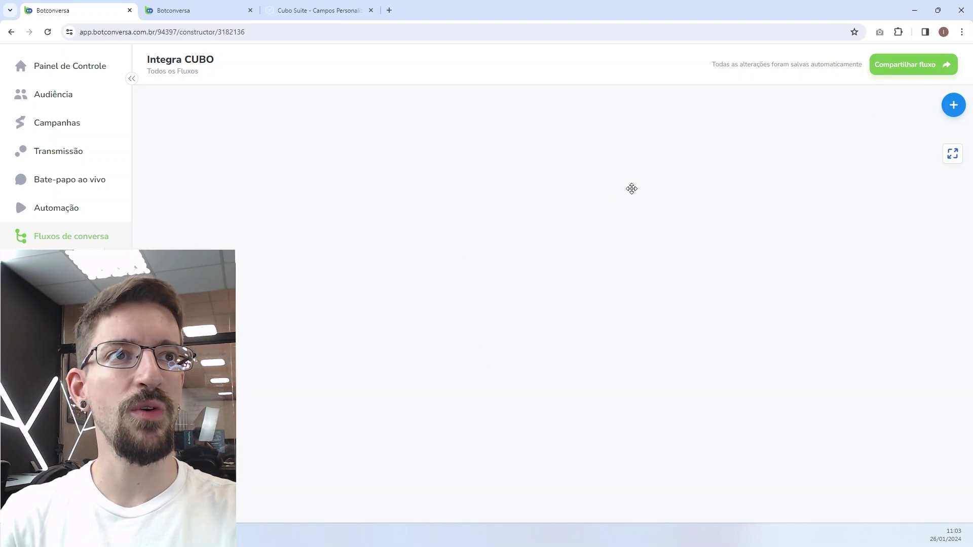
{"action": "left_click_drag", "start_coordinate": [455, 374], "coordinate": [553, 231]}
Step: Make the Condição block require TODAS condições and add the condition that Cubo_ID "Possui algum valor"
{"action": "left_click", "coordinate": [553, 238]}
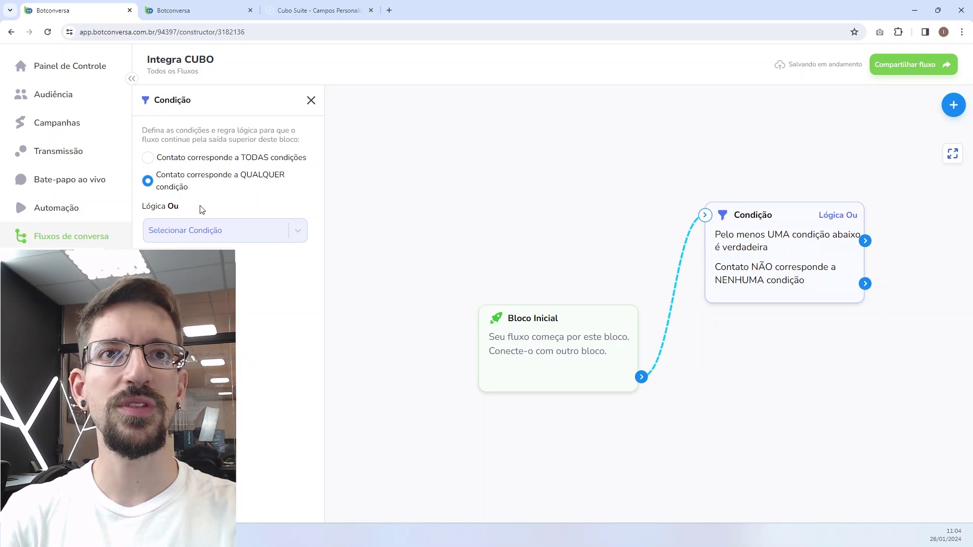
{"action": "left_click", "coordinate": [170, 166]}
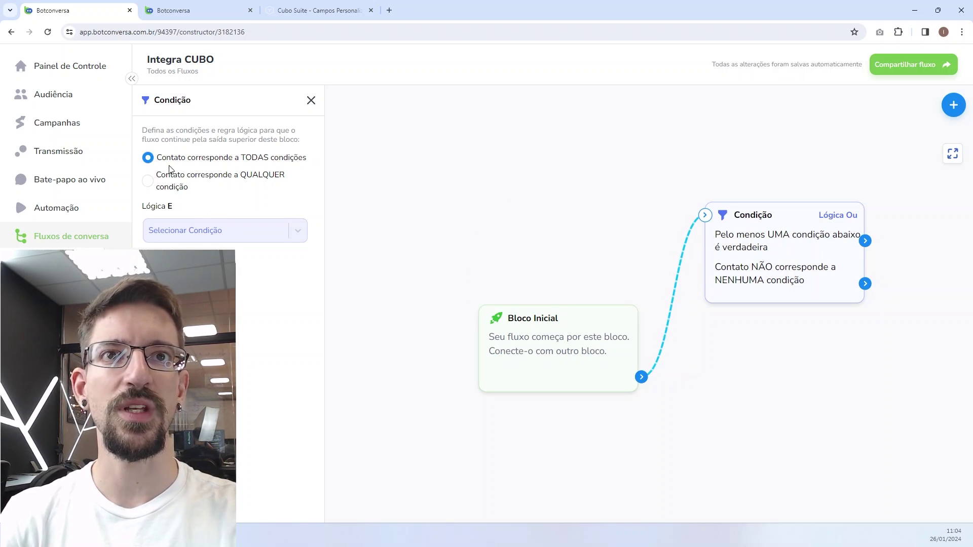
{"action": "left_click", "coordinate": [200, 231]}
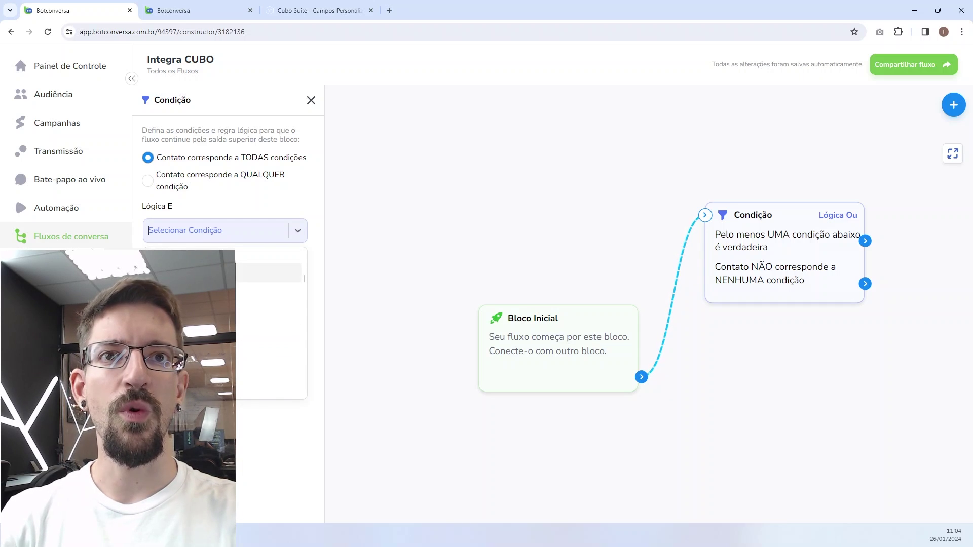
{"action": "left_click", "coordinate": [269, 272]}
{"action": "left_click", "coordinate": [196, 238]}
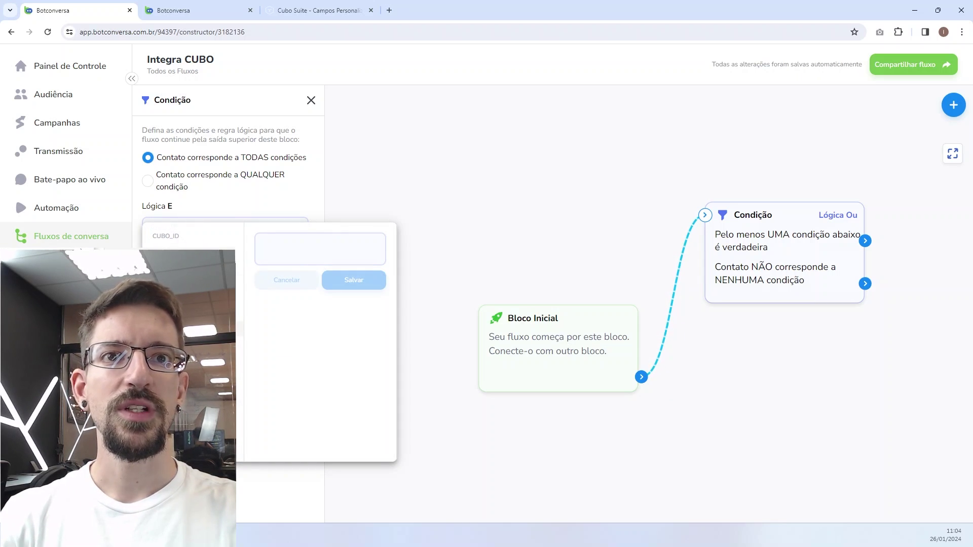
{"action": "key", "text": "Escape"}
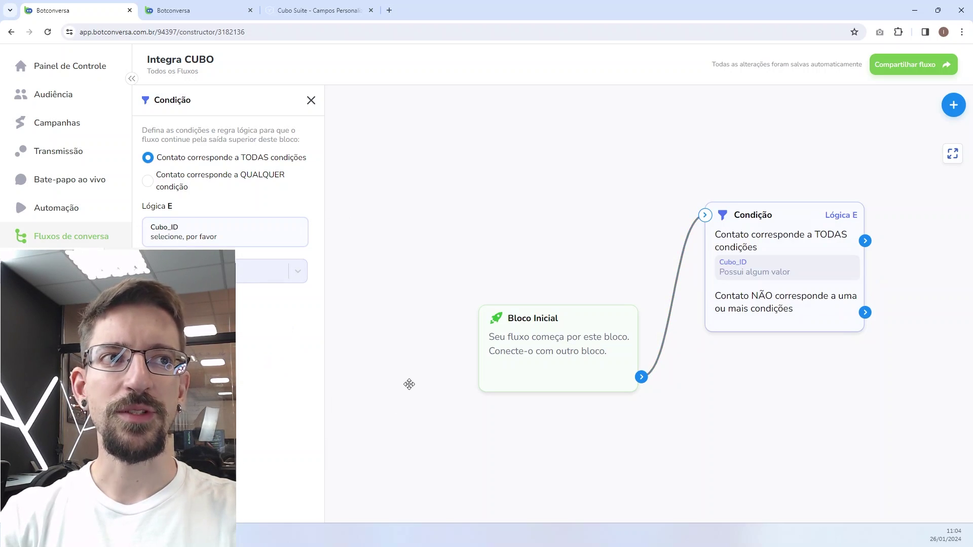
Step: Place a Conteúdo block below the Condição block and connect the "Contato NÃO corresponde" output to it
{"action": "left_click_drag", "start_coordinate": [747, 332], "coordinate": [620, 328]}
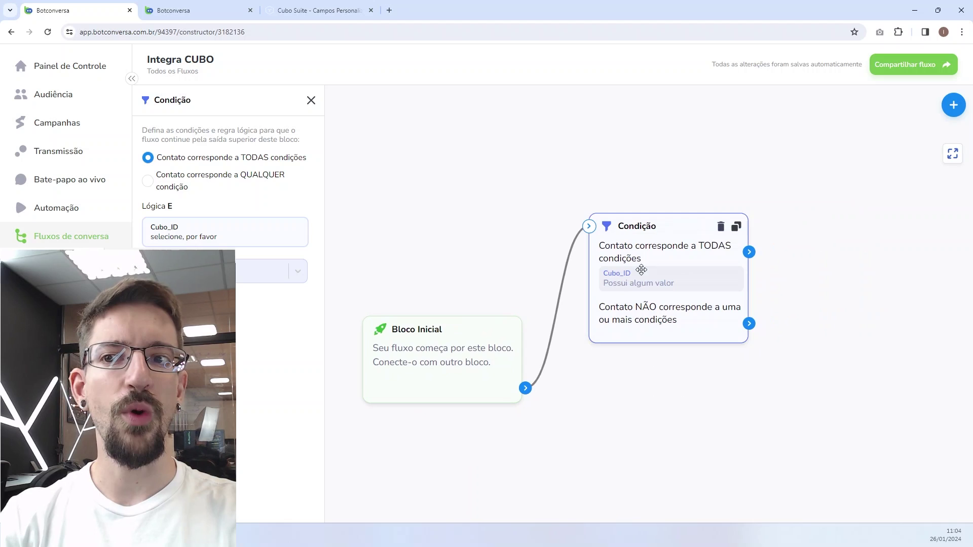
{"action": "scroll", "coordinate": [641, 269], "scroll_direction": "down", "scroll_amount": 2}
{"action": "scroll", "coordinate": [630, 389], "scroll_direction": "right", "scroll_amount": 3}
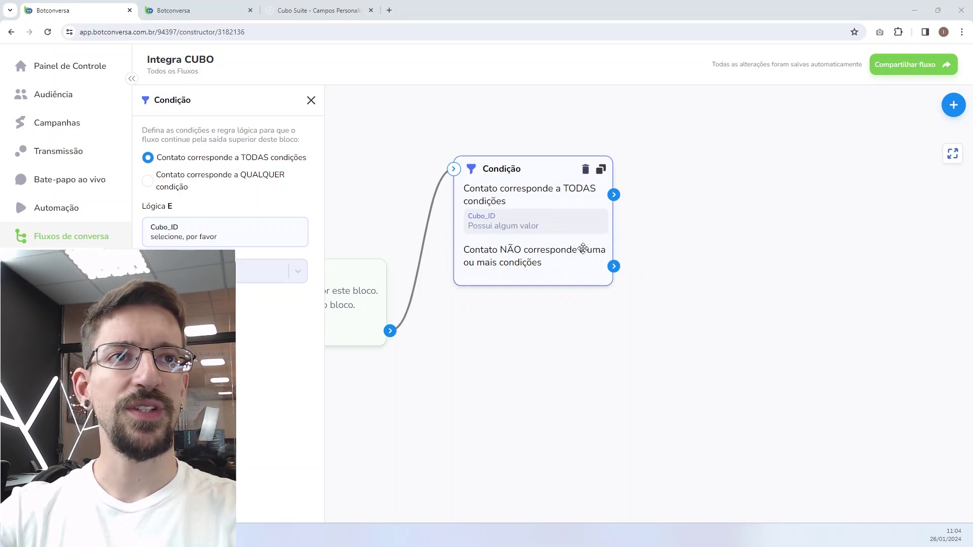
{"action": "left_click_drag", "start_coordinate": [541, 190], "coordinate": [555, 188]}
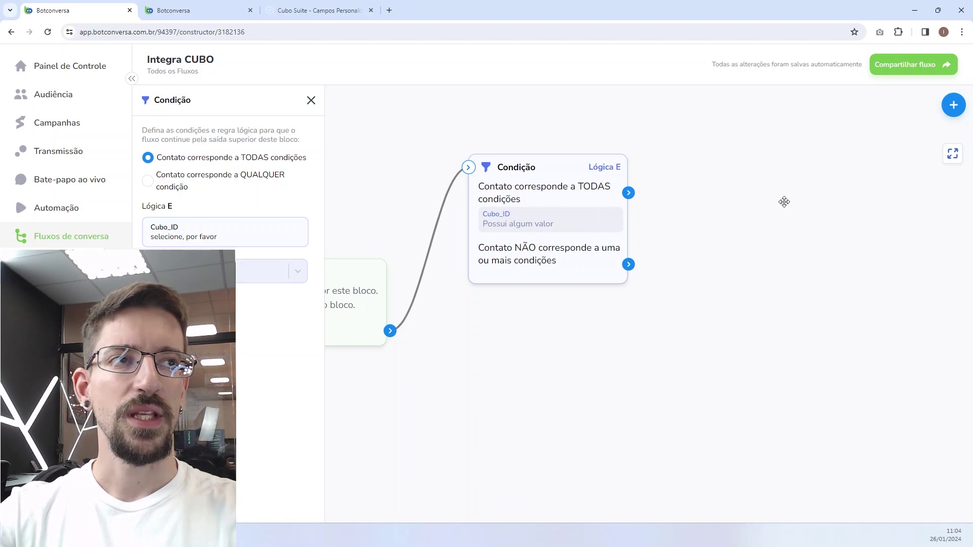
{"action": "left_click", "coordinate": [961, 104]}
{"action": "left_click_drag", "start_coordinate": [883, 108], "coordinate": [505, 344]}
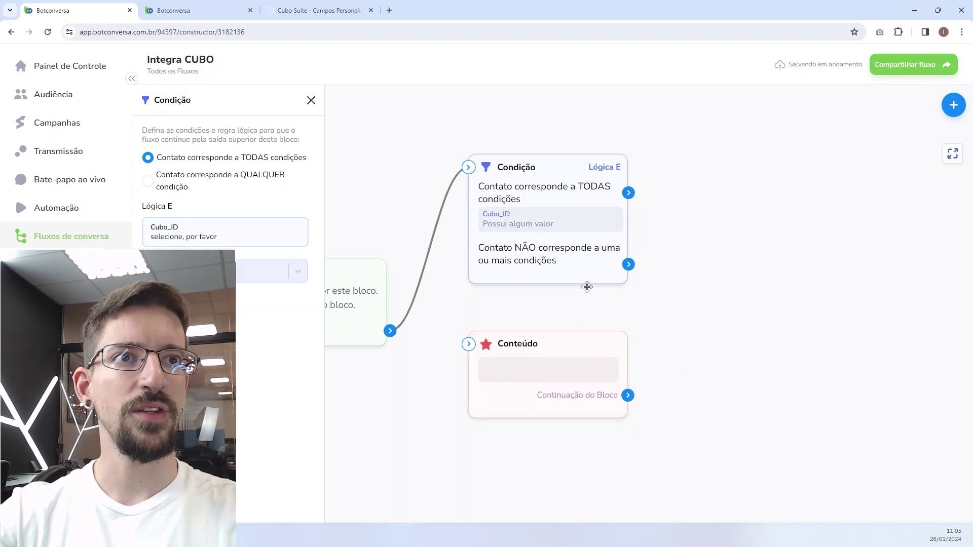
{"action": "left_click_drag", "start_coordinate": [629, 266], "coordinate": [468, 350]}
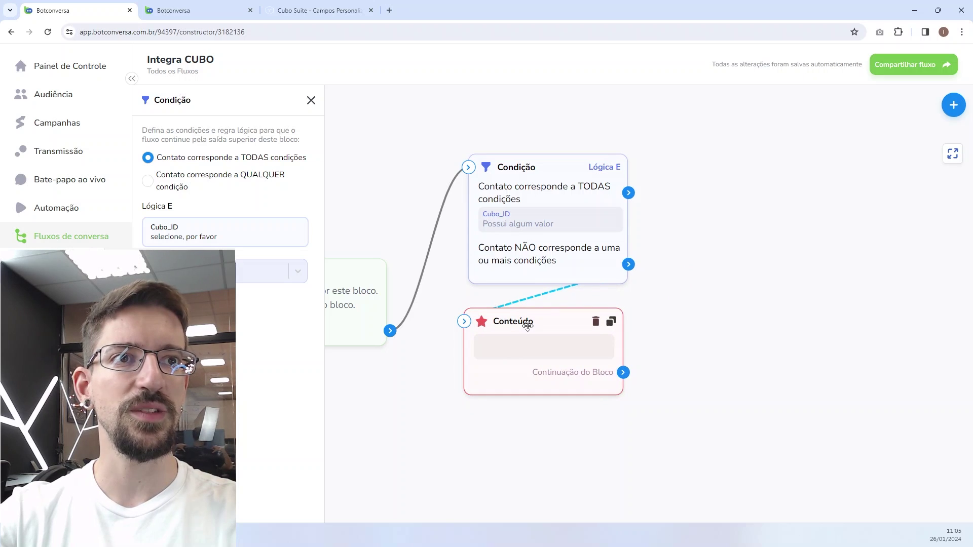
Step: Save the Conteúdo block's message as "Bem vindo(a) ao fluxo exemplo de qualificação integrada ao Cubo CRM"
{"action": "left_click", "coordinate": [519, 341]}
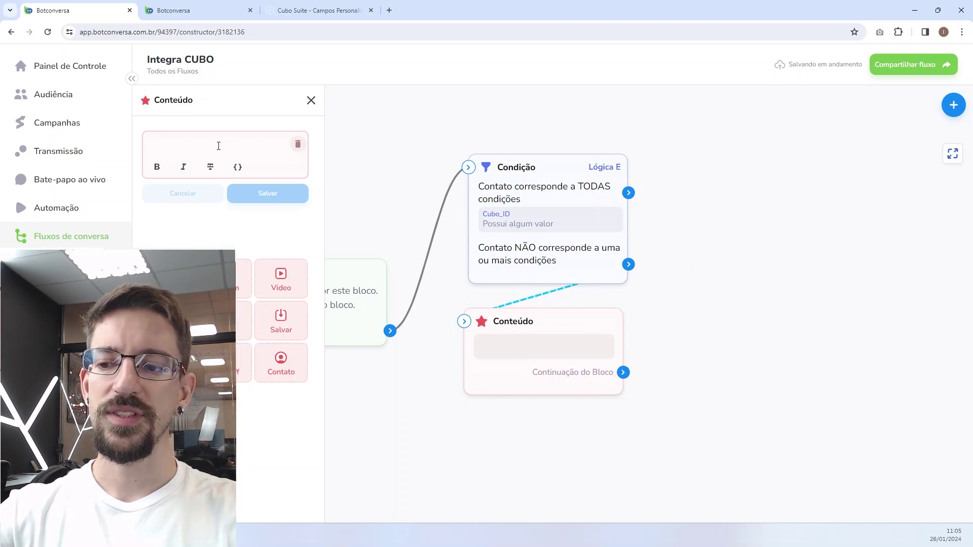
{"action": "type", "text": "Bem vindo(a) ao fluxo exemplo de qualificação integrada ao Cubo CRM"}
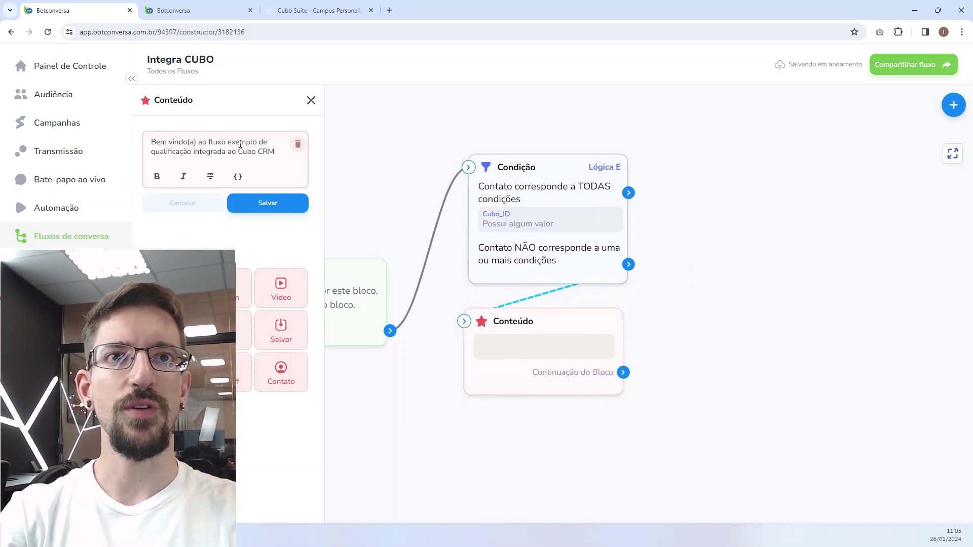
{"action": "left_click", "coordinate": [271, 208]}
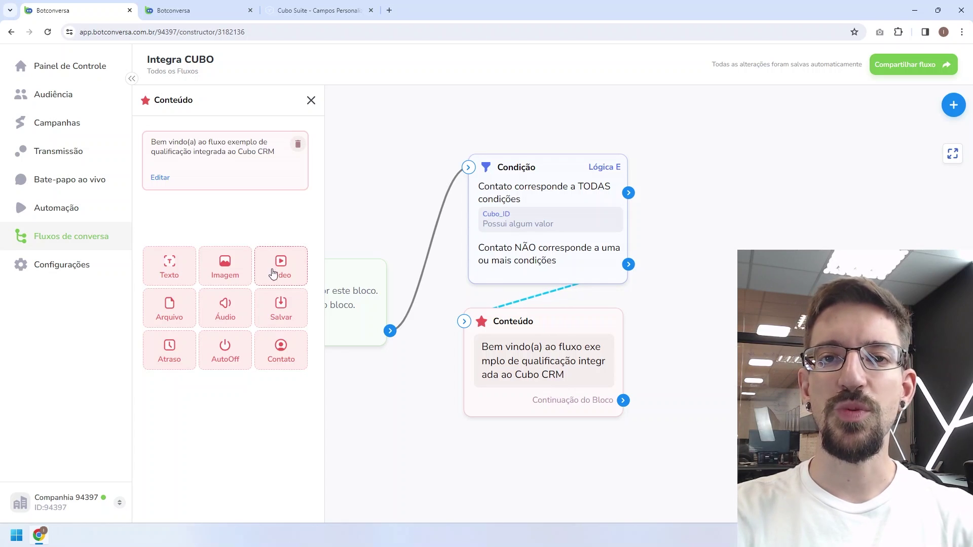
Step: Add a Salvar question "Antes de continuarmos, qual o seu nome?" to the Conteúdo block, with response type Nome completo
{"action": "left_click", "coordinate": [282, 309]}
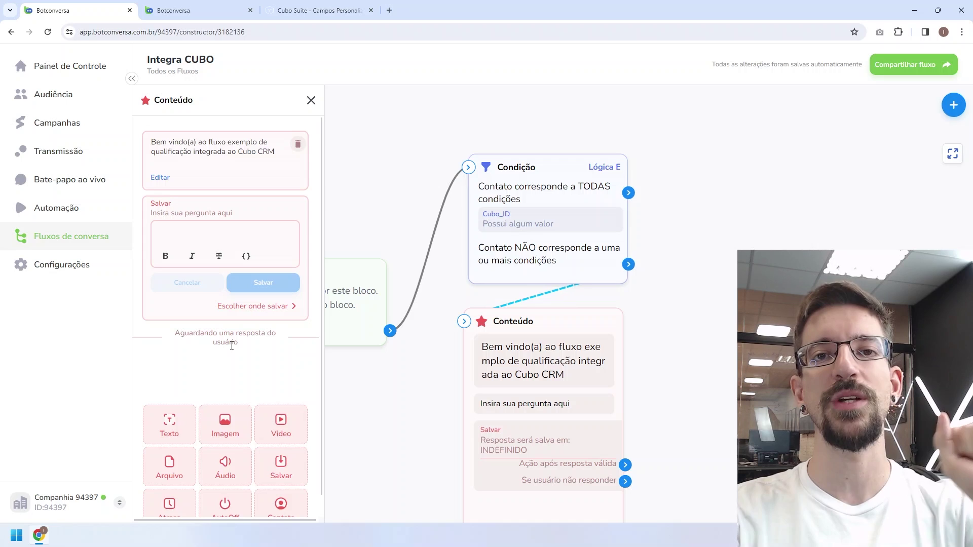
{"action": "left_click", "coordinate": [185, 234]}
{"action": "type", "text": "Antes de continuarmos, qual o seu nome?"}
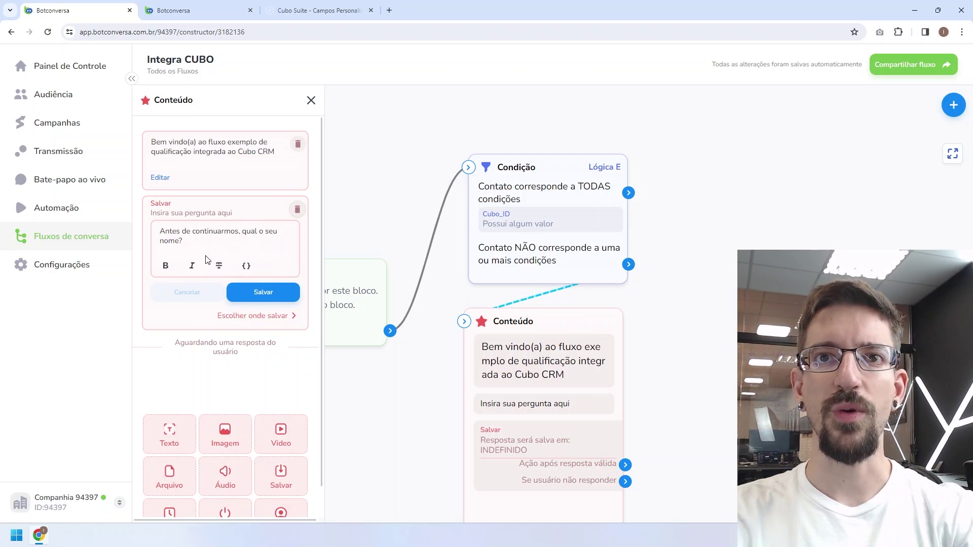
{"action": "left_click", "coordinate": [251, 316]}
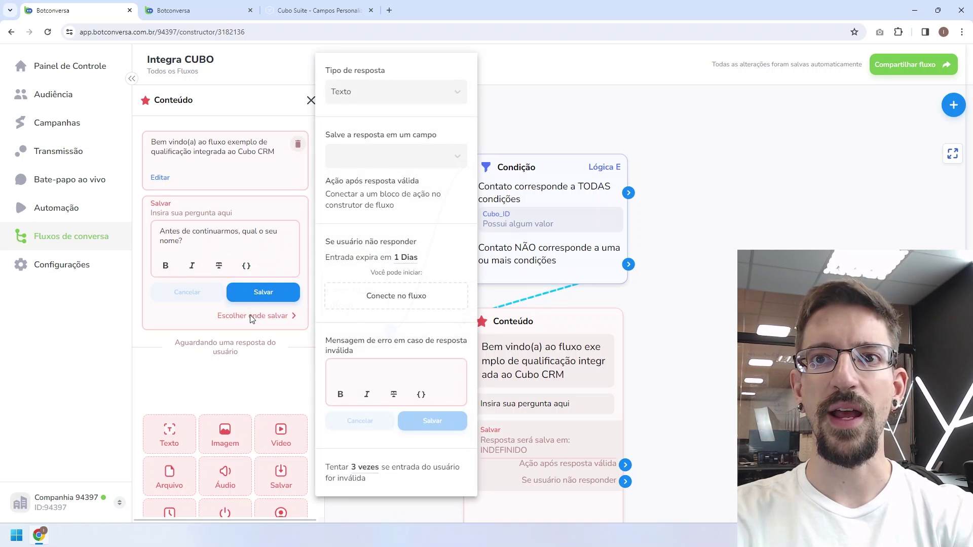
{"action": "left_click", "coordinate": [390, 93]}
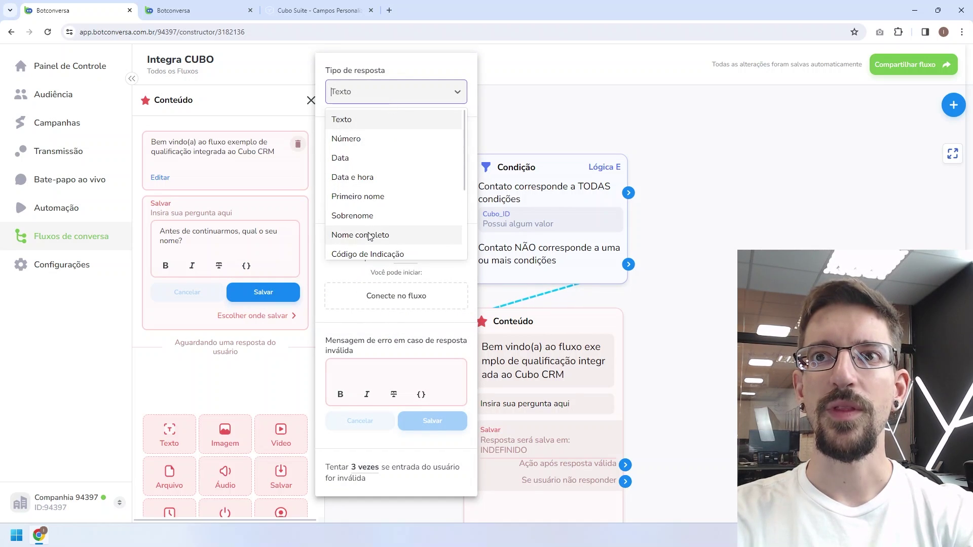
{"action": "key", "text": "Escape"}
{"action": "key", "text": "Down"}
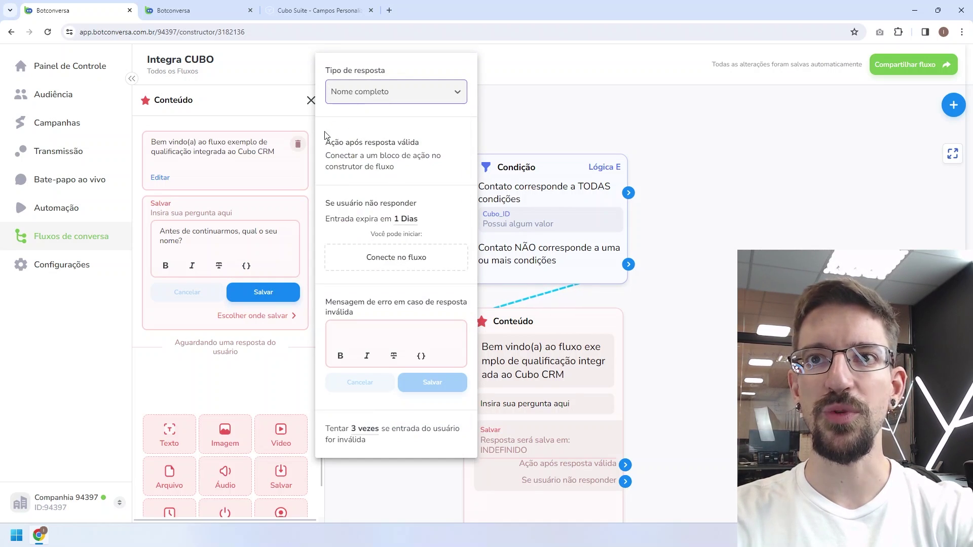
{"action": "left_click", "coordinate": [288, 292]}
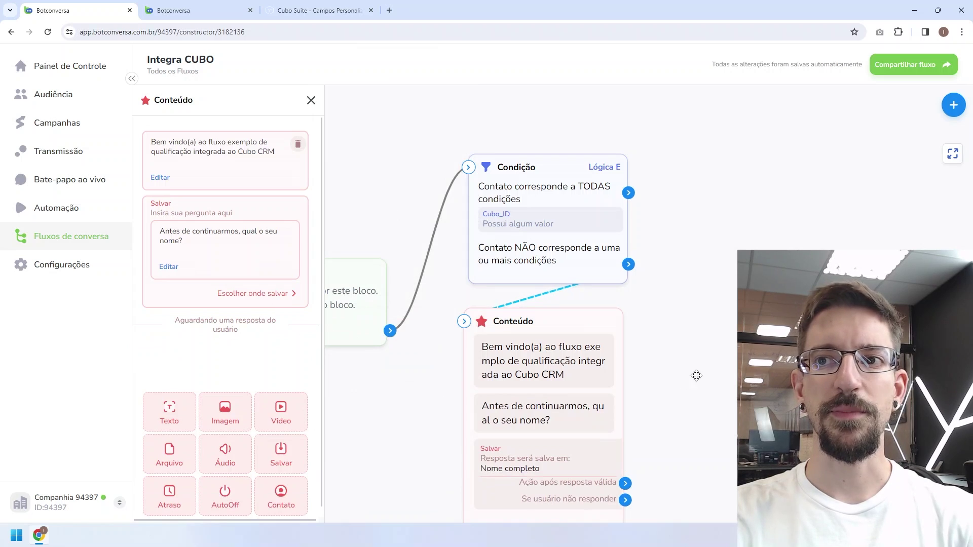
Step: Add an Integração block to the flow and place it directly below the Conteúdo block
{"action": "scroll", "coordinate": [712, 402], "scroll_direction": "down", "scroll_amount": 5}
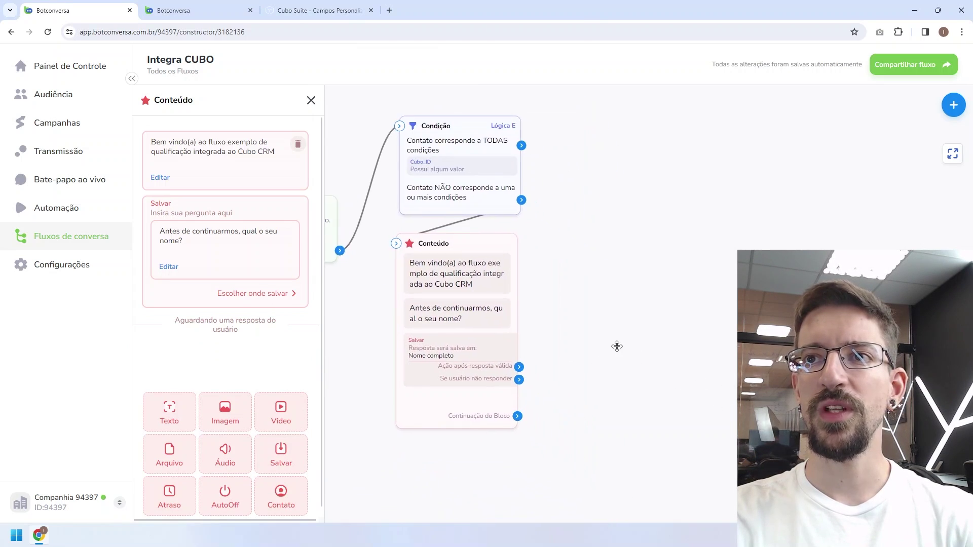
{"action": "left_click_drag", "start_coordinate": [616, 348], "coordinate": [661, 289]}
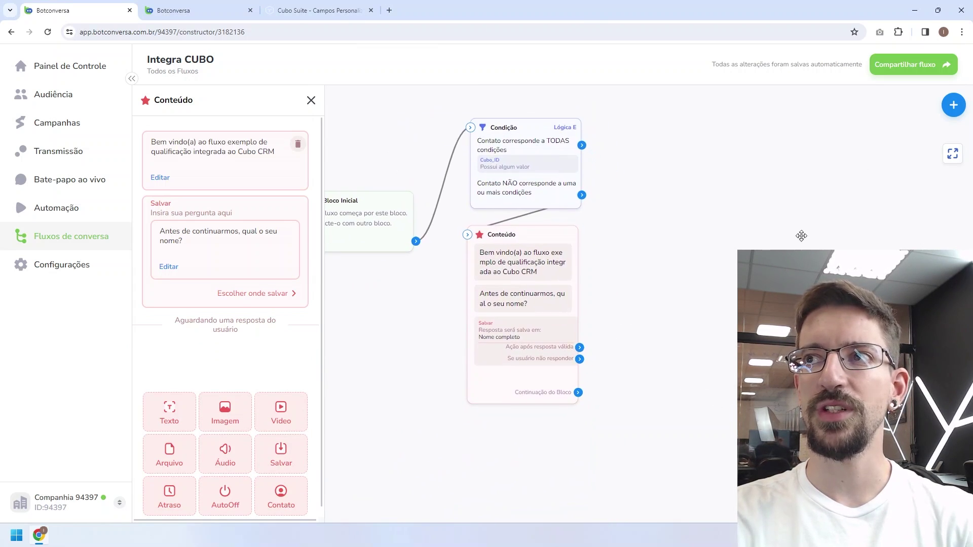
{"action": "left_click_drag", "start_coordinate": [741, 276], "coordinate": [770, 245]}
{"action": "left_click", "coordinate": [947, 104]}
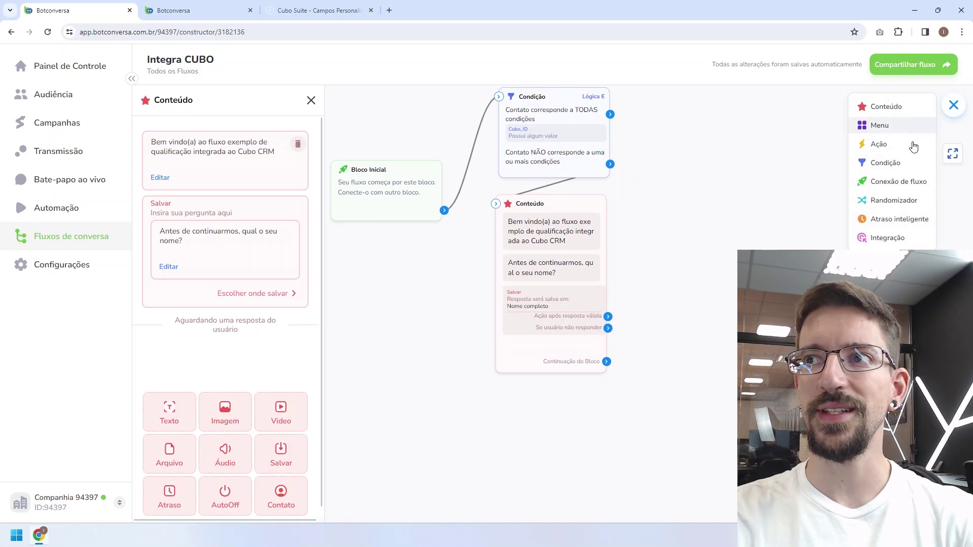
{"action": "left_click", "coordinate": [887, 238]}
{"action": "left_click", "coordinate": [551, 432]}
{"action": "left_click_drag", "start_coordinate": [589, 456], "coordinate": [538, 406]}
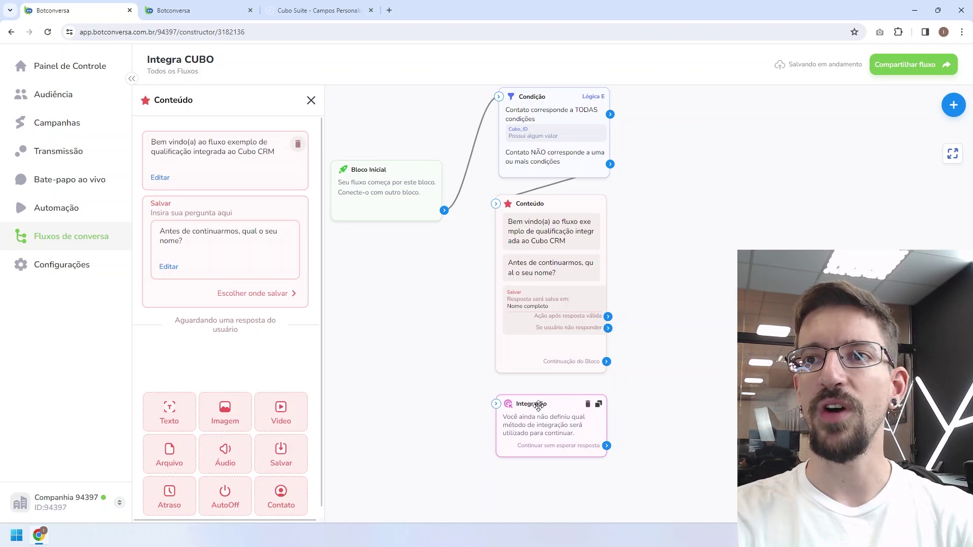
{"action": "left_click", "coordinate": [540, 418]}
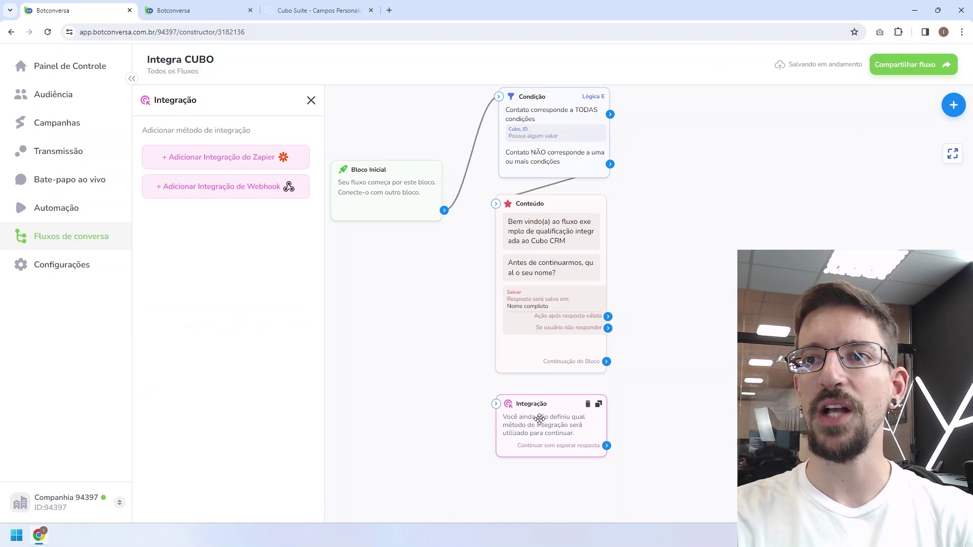
{"action": "left_click", "coordinate": [231, 187]}
{"action": "left_click", "coordinate": [218, 151]}
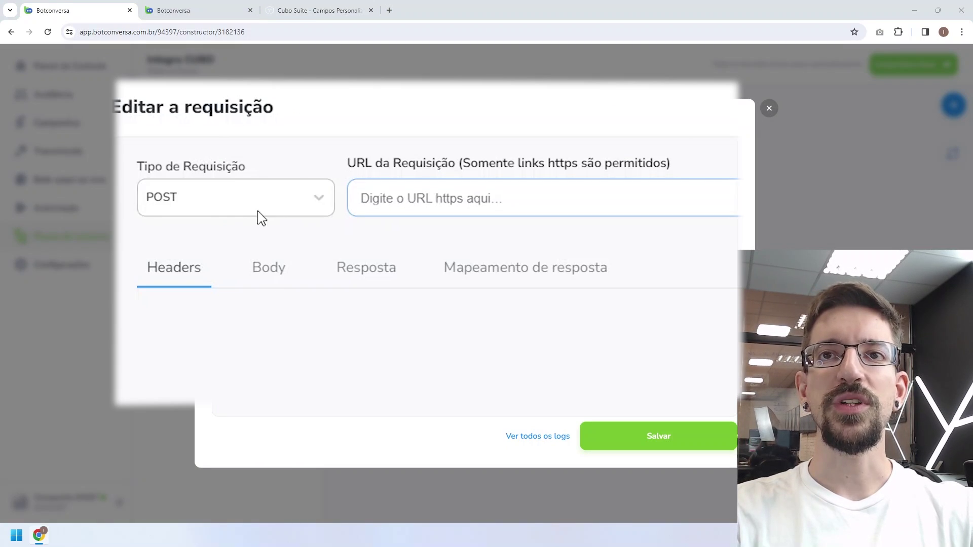
{"action": "left_click", "coordinate": [377, 198]}
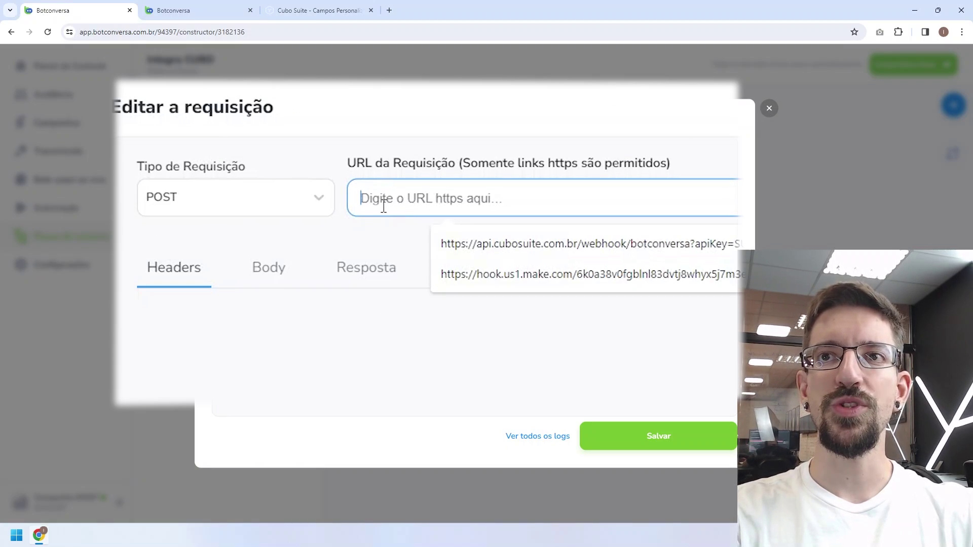
{"action": "key", "text": "ctrl+v"}
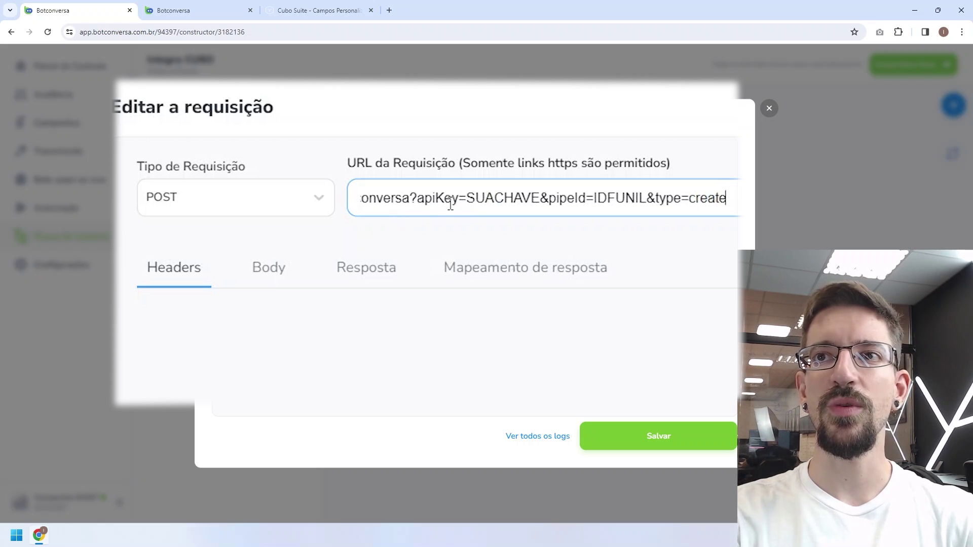
Step: Review the apiKey, pipeId and type parameters in the webhook request URL
{"action": "key", "text": "Home"}
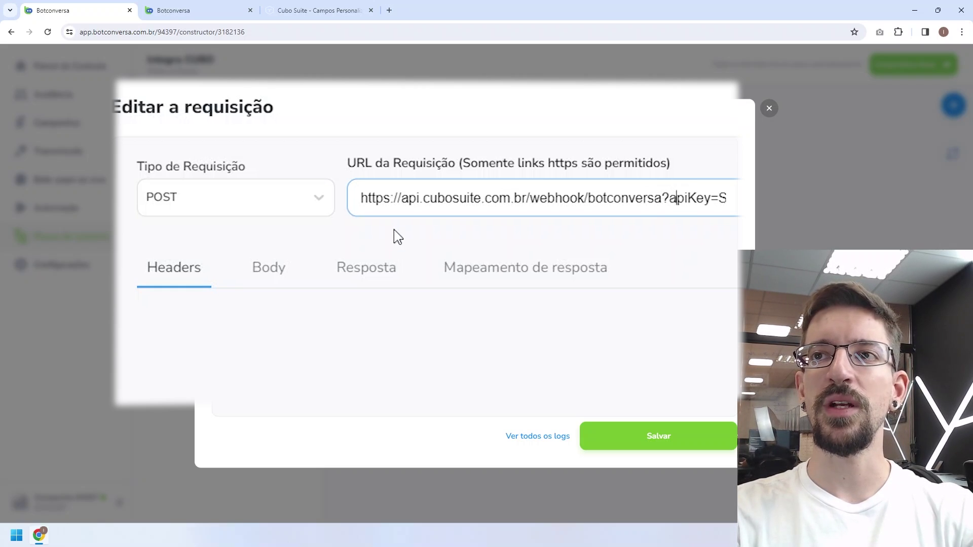
{"action": "key", "text": "Right"}
{"action": "key", "text": "Right"}
{"action": "key", "text": "Right"}
{"action": "key", "text": "Right"}
{"action": "key", "text": "Right"}
{"action": "key", "text": "Right"}
{"action": "key", "text": "Right"}
{"action": "key", "text": "Right"}
{"action": "key", "text": "Right"}
{"action": "key", "text": "Right"}
{"action": "key", "text": "Right"}
{"action": "key", "text": "Right"}
{"action": "key", "text": "Right"}
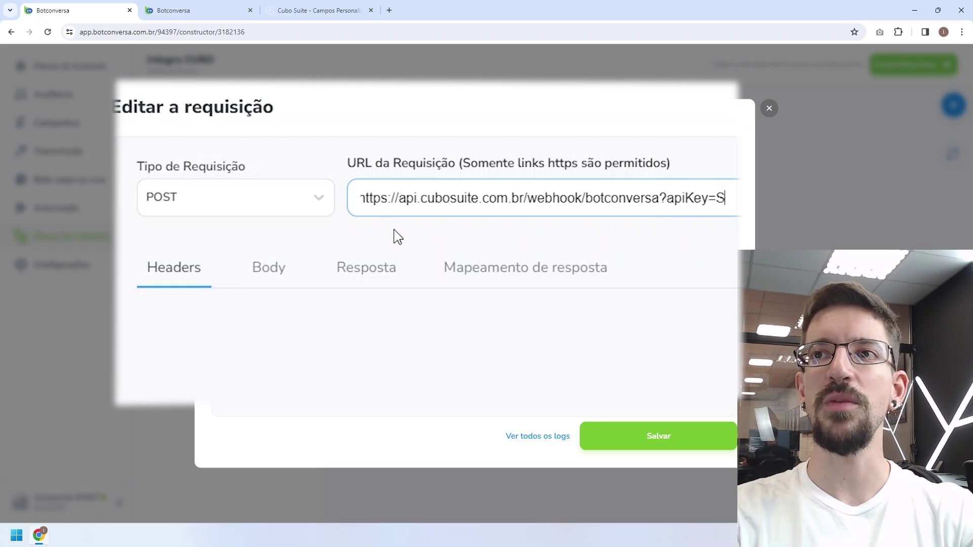
{"action": "key", "text": "Right"}
{"action": "key", "text": "Right"}
{"action": "key", "text": "Right"}
{"action": "key", "text": "Right"}
{"action": "key", "text": "Right"}
{"action": "key", "text": "Right"}
{"action": "key", "text": "Right"}
{"action": "key", "text": "Right"}
{"action": "key", "text": "Right"}
{"action": "key", "text": "Right"}
{"action": "key", "text": "Right"}
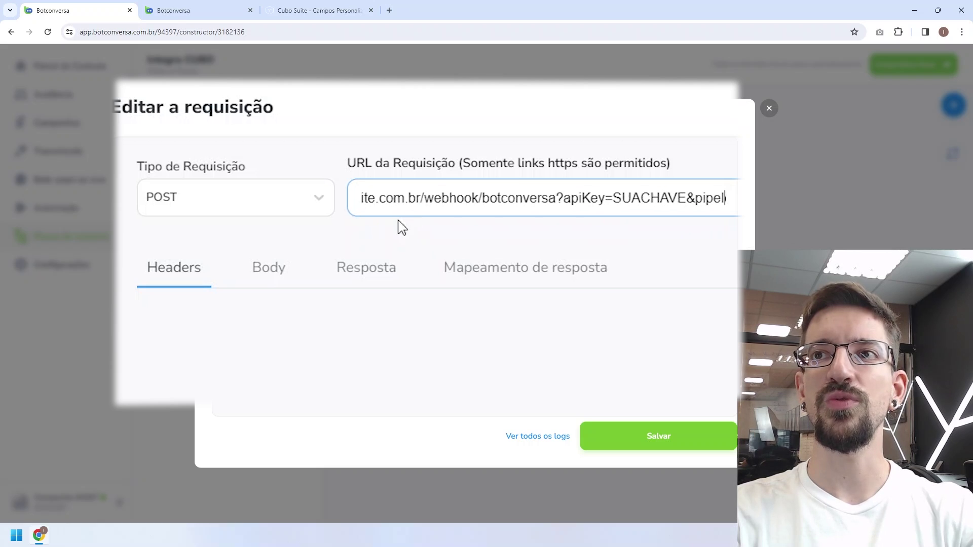
{"action": "key", "text": "Right"}
{"action": "key", "text": "Right"}
{"action": "key", "text": "Right"}
{"action": "key", "text": "Right"}
{"action": "key", "text": "Right"}
{"action": "key", "text": "Right"}
{"action": "key", "text": "Right"}
{"action": "key", "text": "Right"}
{"action": "key", "text": "Right"}
{"action": "key", "text": "Right"}
{"action": "key", "text": "Right"}
{"action": "key", "text": "Right"}
{"action": "key", "text": "Right"}
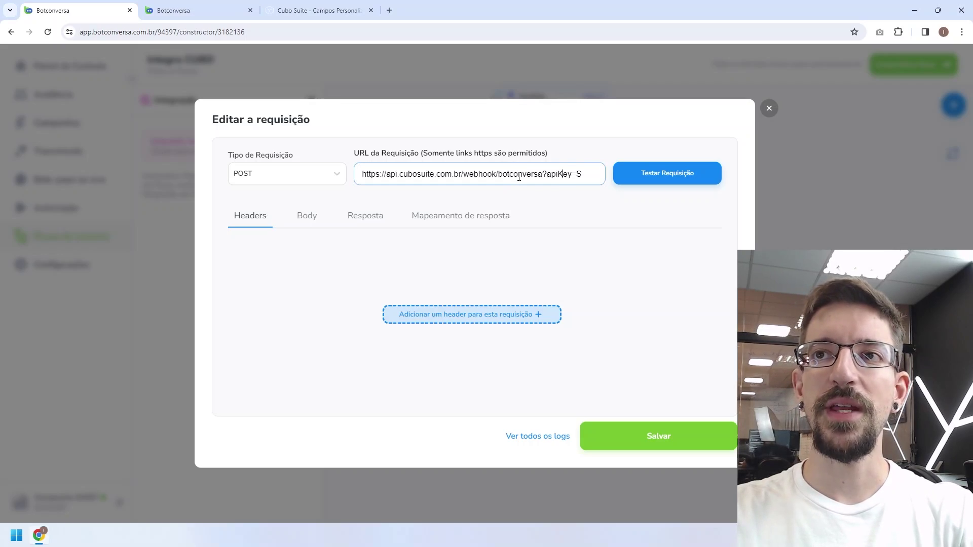
{"action": "type", "text": "UACHAVE&pipeId="}
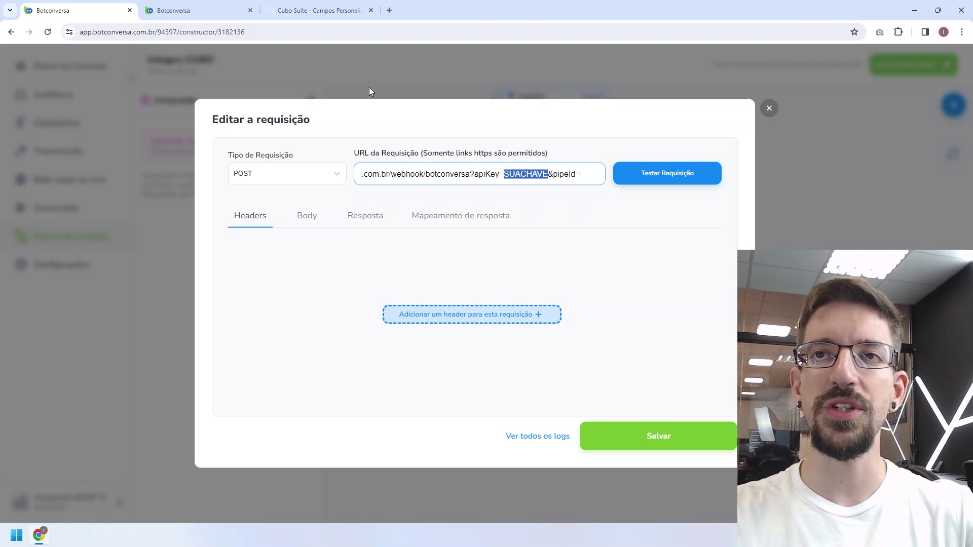
Step: Switch to Cubo Suite and copy the API key from the user profile's API settings
{"action": "left_click", "coordinate": [316, 11]}
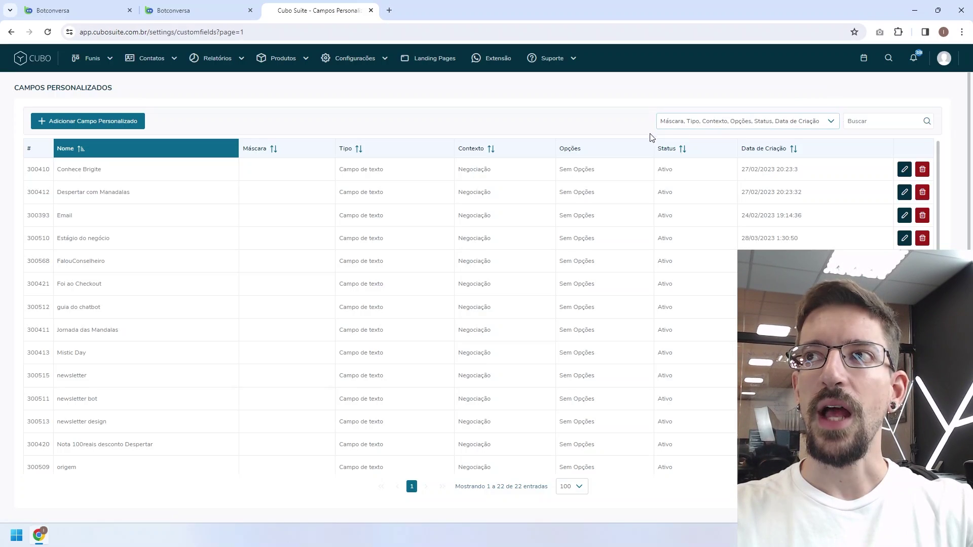
{"action": "left_click", "coordinate": [941, 60]}
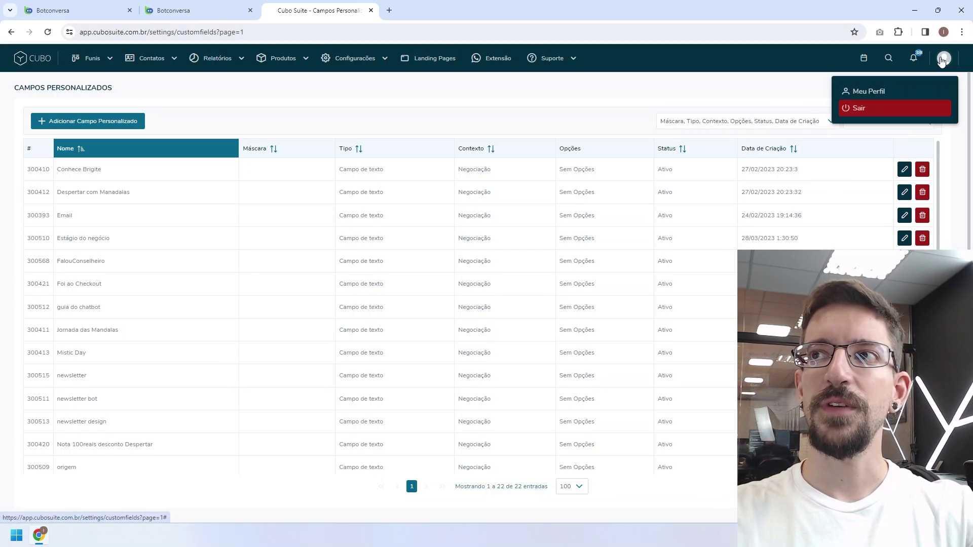
{"action": "left_click", "coordinate": [868, 96]}
{"action": "left_click", "coordinate": [452, 127]}
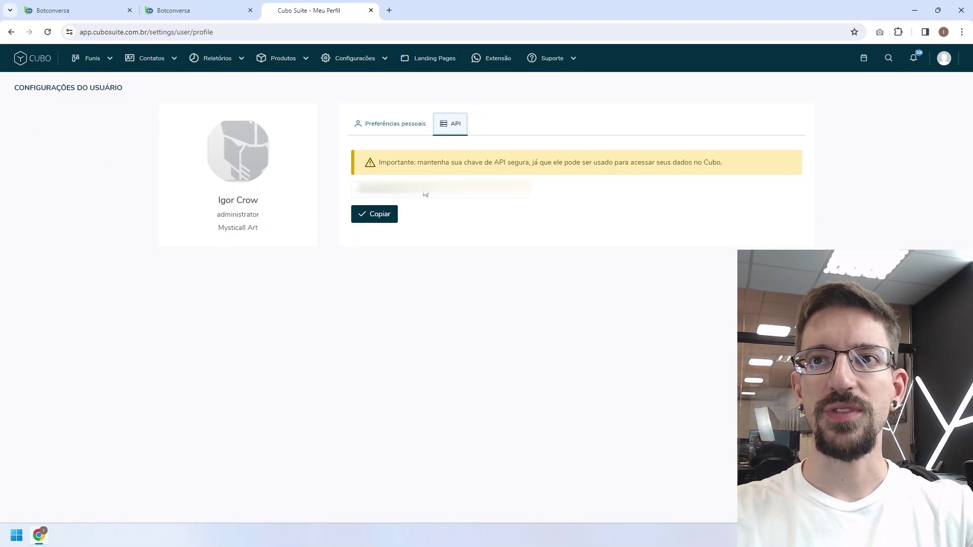
{"action": "left_click", "coordinate": [375, 214]}
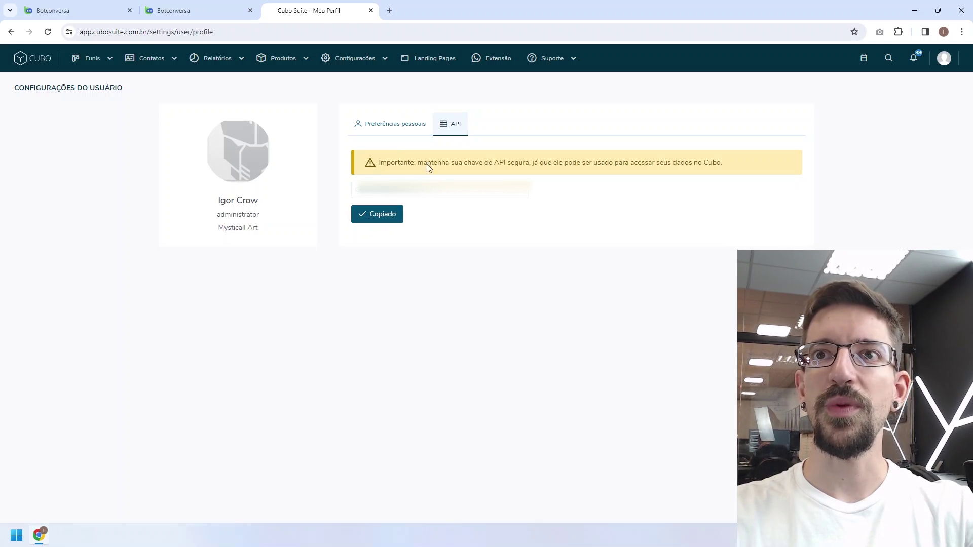
Step: Back in the Botconversa request, replace the SUACHAVE placeholder in the URL with the copied API key
{"action": "left_click", "coordinate": [184, 11]}
{"action": "left_click", "coordinate": [92, 10]}
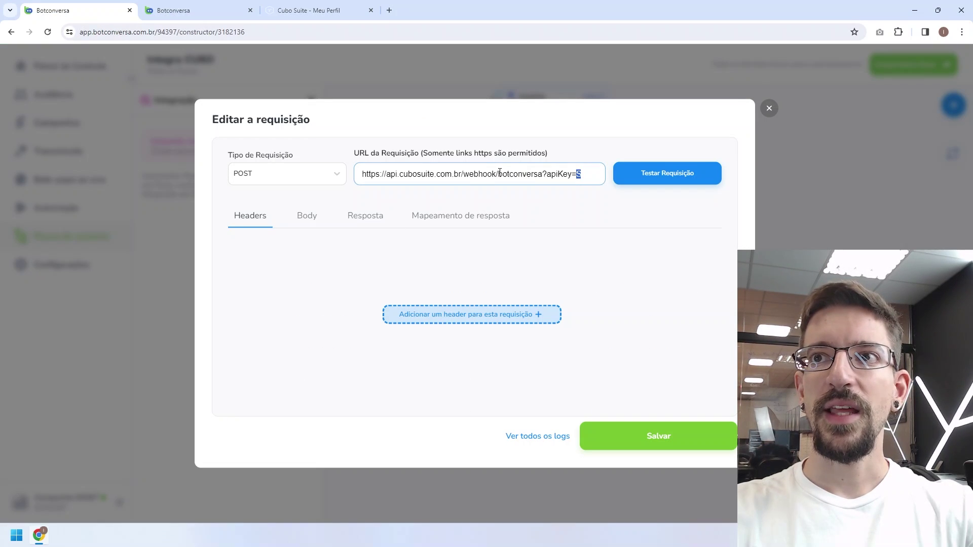
{"action": "type", "text": "UACHAVE&pipeId"}
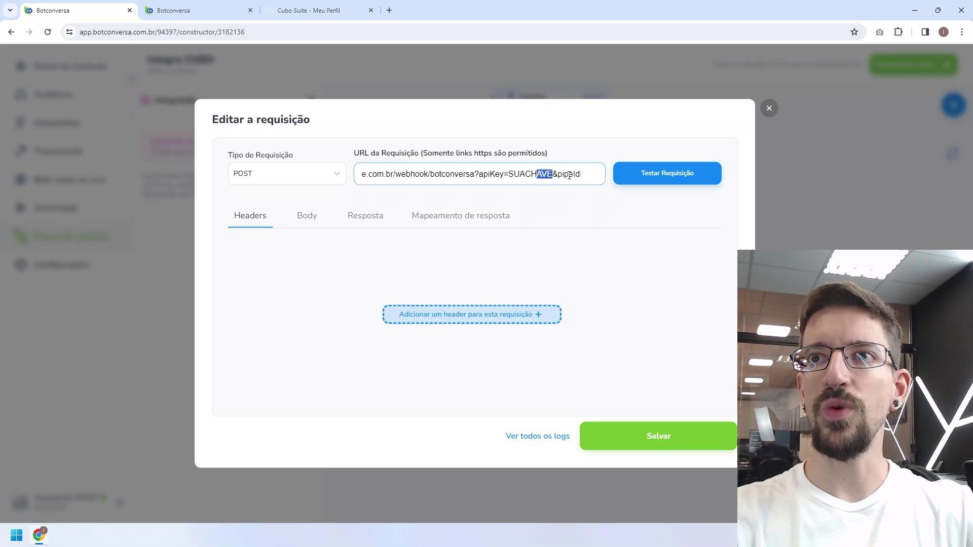
{"action": "key", "text": "ctrl+v"}
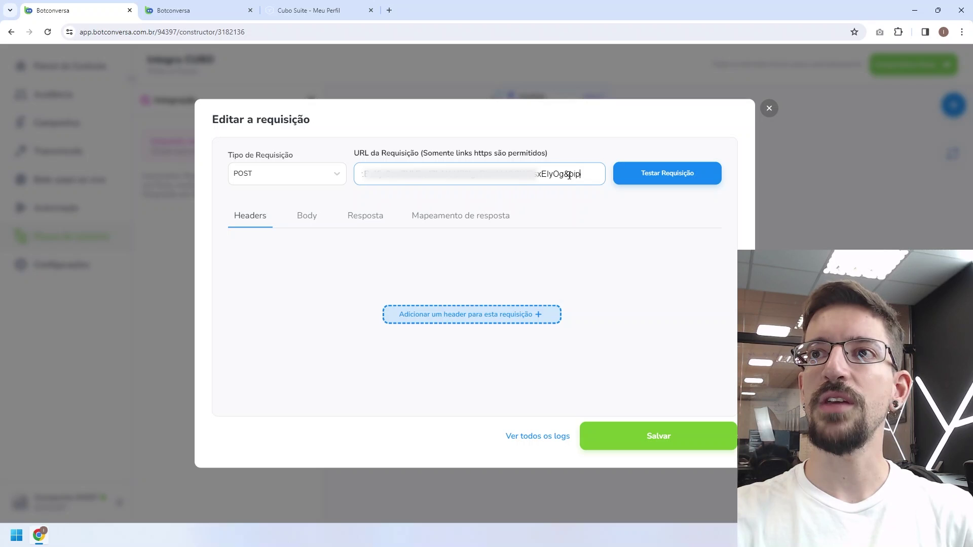
{"action": "type", "text": "=IDFUNIL&type=create"}
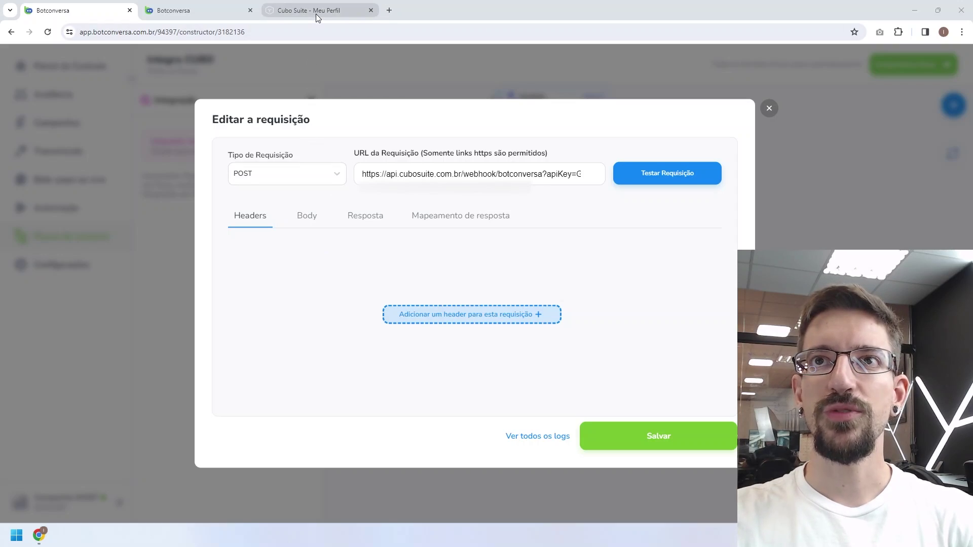
Step: Open the BotConversa funnel in Cubo Suite and copy its ID, 300774, from the page address
{"action": "left_click", "coordinate": [315, 14]}
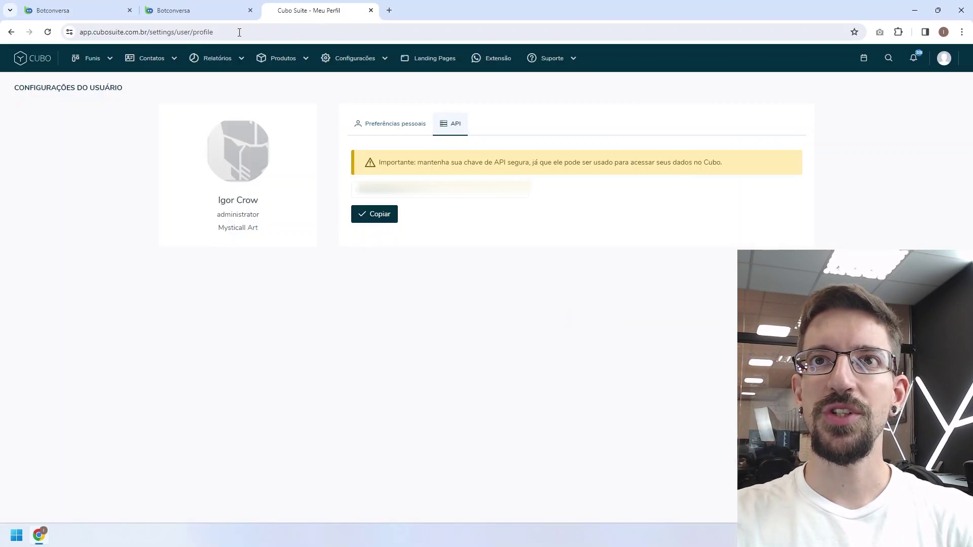
{"action": "left_click", "coordinate": [93, 58]}
{"action": "left_click", "coordinate": [112, 167]}
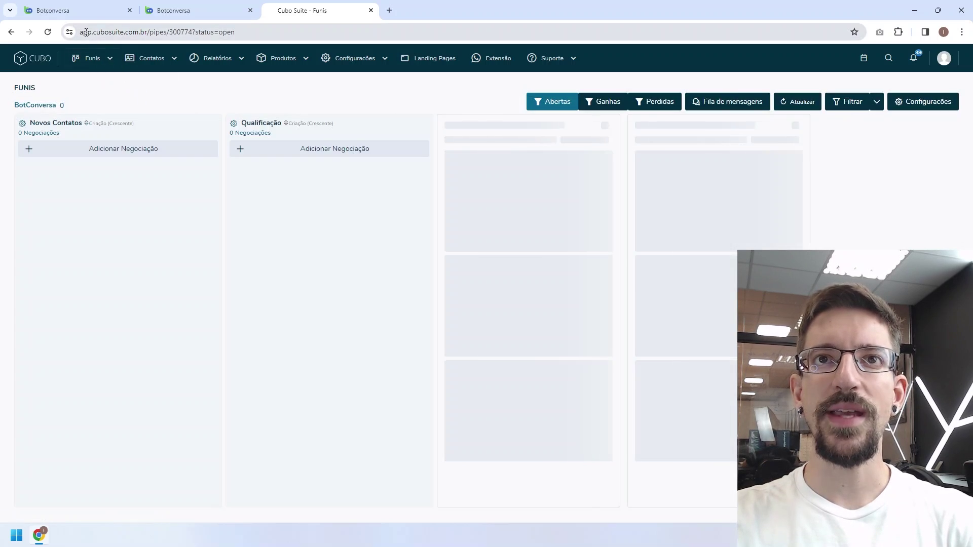
{"action": "left_click", "coordinate": [171, 32]}
{"action": "double_click", "coordinate": [192, 32]}
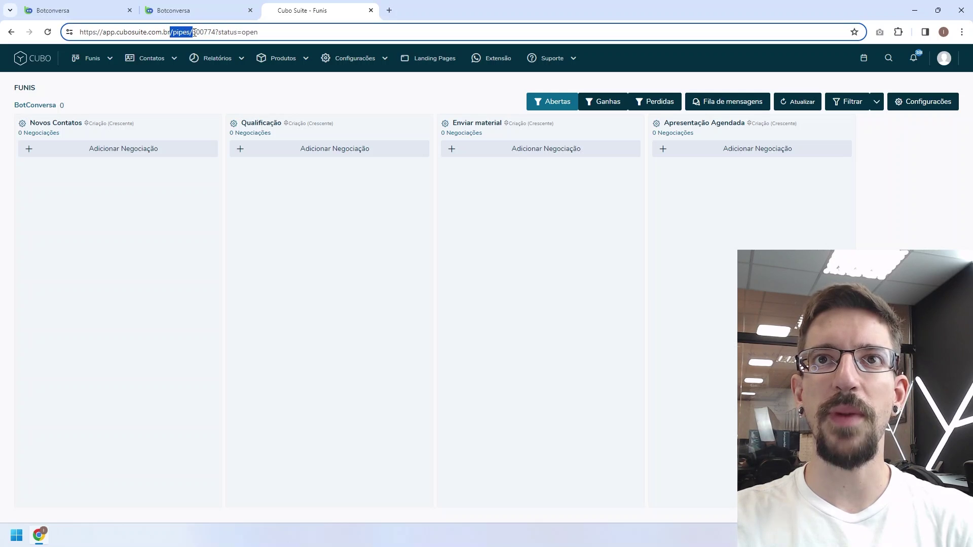
{"action": "double_click", "coordinate": [198, 31]}
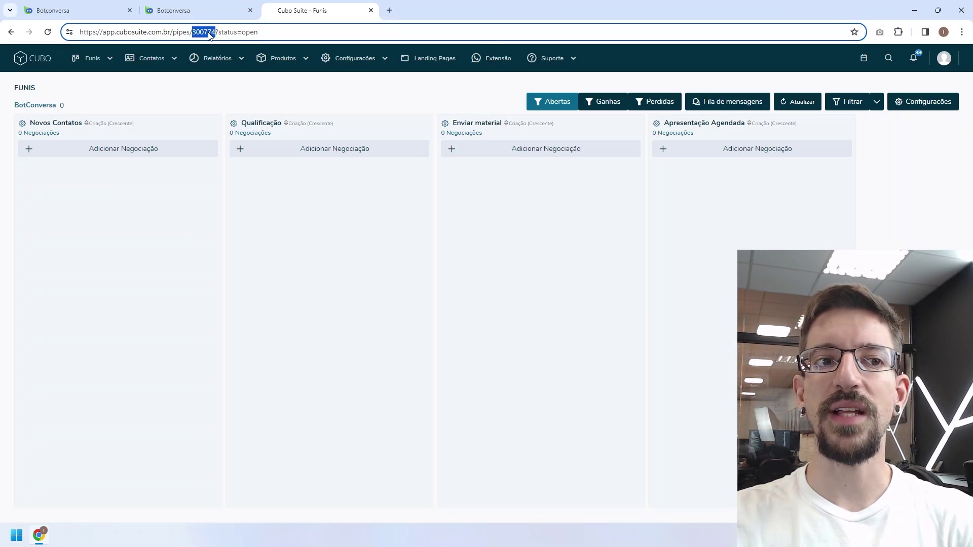
{"action": "right_click", "coordinate": [209, 35]}
{"action": "left_click", "coordinate": [260, 131]}
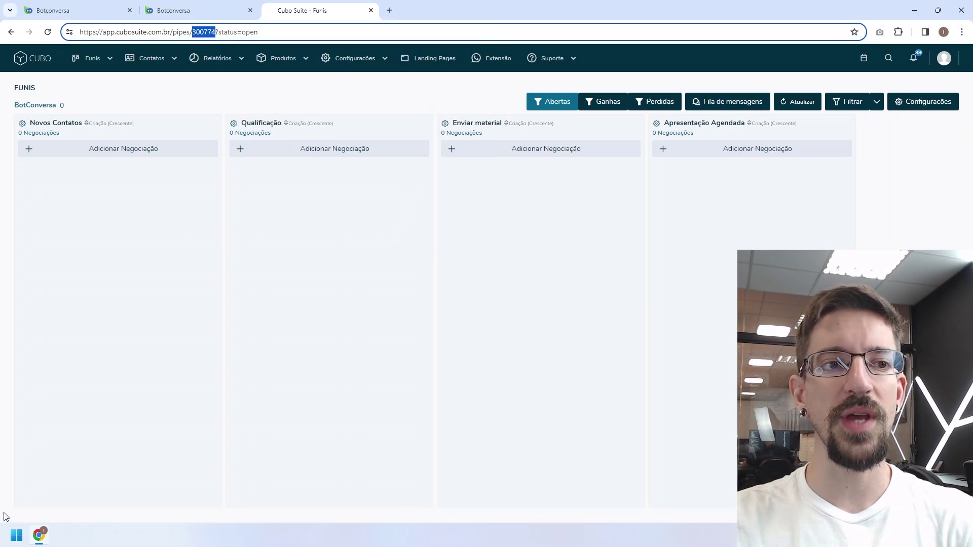
Step: Back in the Botconversa request, replace the IDFUNIL placeholder in the URL with 300774
{"action": "left_click", "coordinate": [210, 16]}
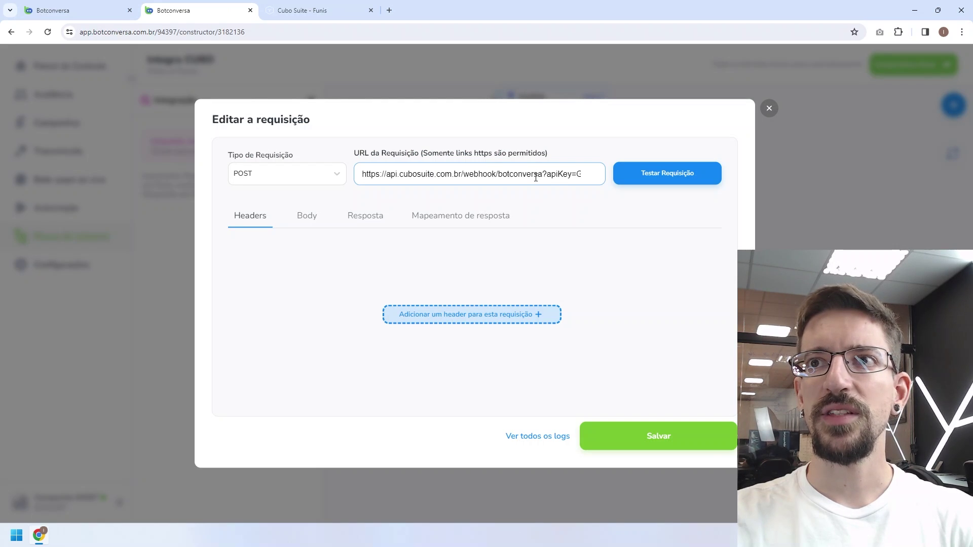
{"action": "key", "text": "End"}
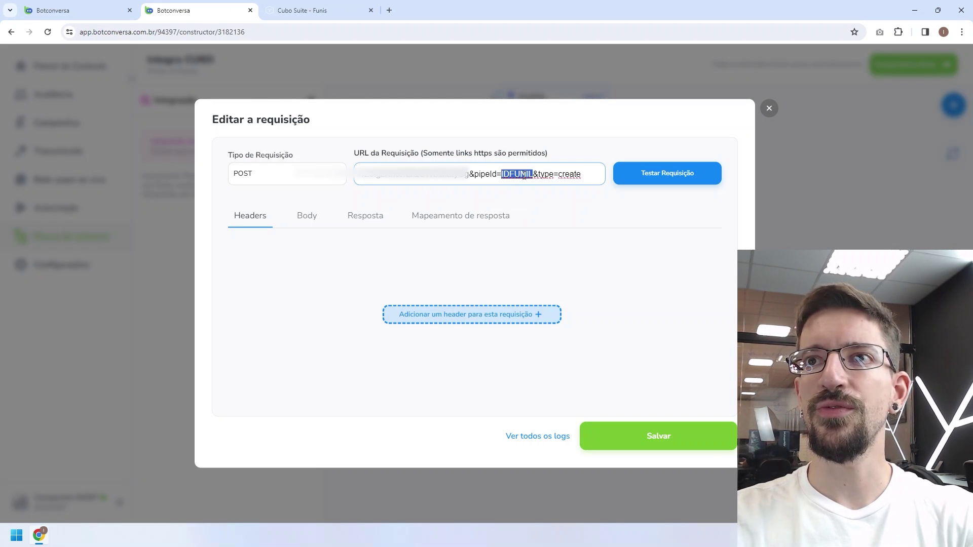
{"action": "key", "text": "ctrl+v"}
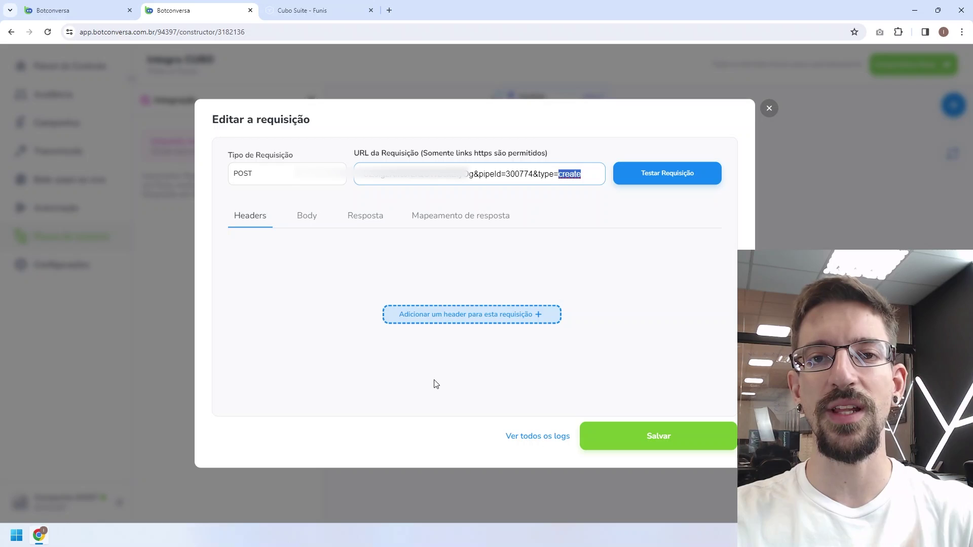
{"action": "left_click", "coordinate": [346, 307]}
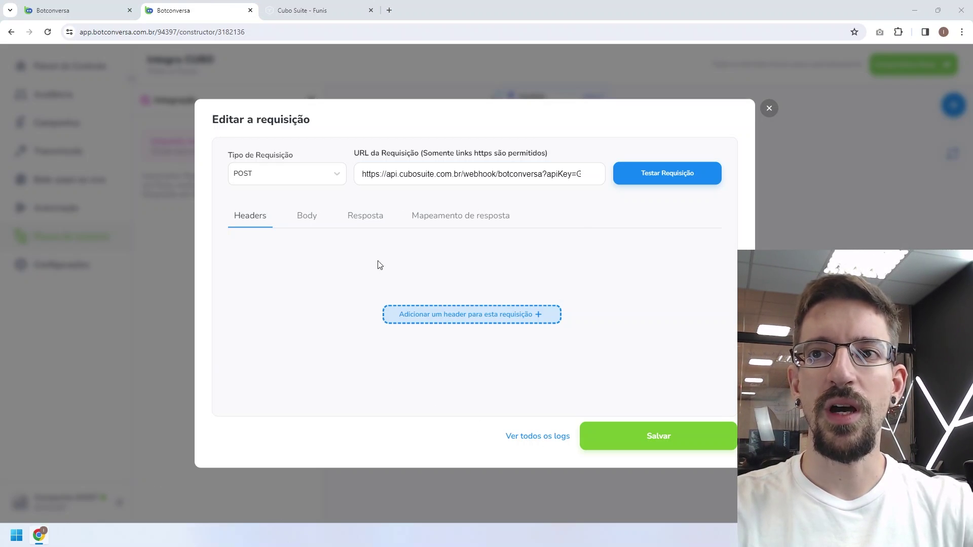
Step: Add a request header named Content-Type with the value application/json
{"action": "left_click", "coordinate": [409, 318]}
{"action": "left_click", "coordinate": [304, 279]}
{"action": "left_click", "coordinate": [304, 319]}
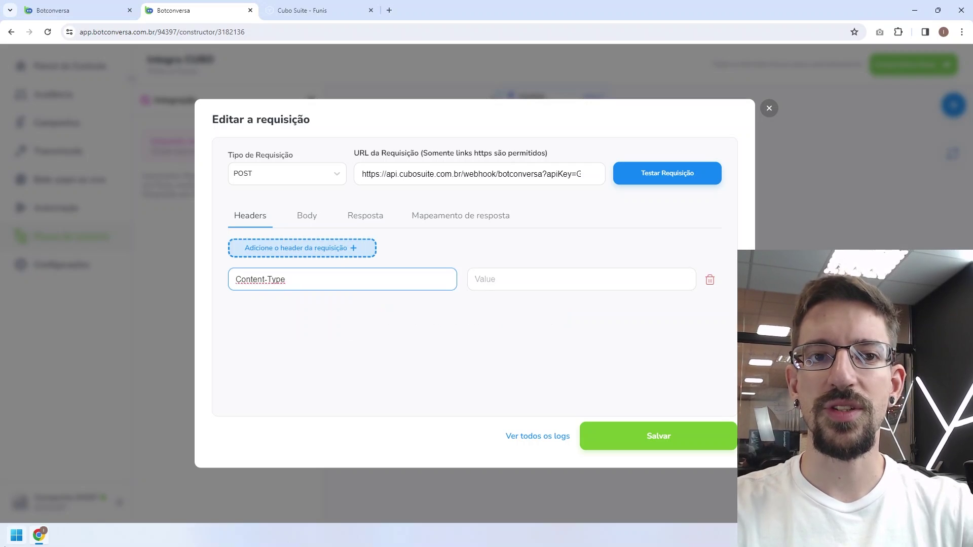
{"action": "left_click", "coordinate": [504, 284]}
{"action": "key", "text": "ctrl+v"}
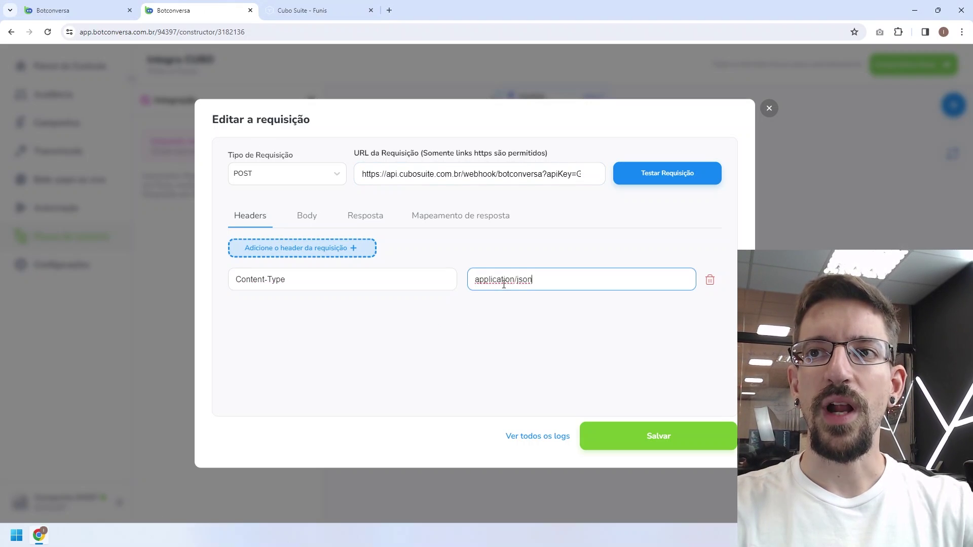
Step: Add a key named title to the root of the request body
{"action": "left_click", "coordinate": [307, 220]}
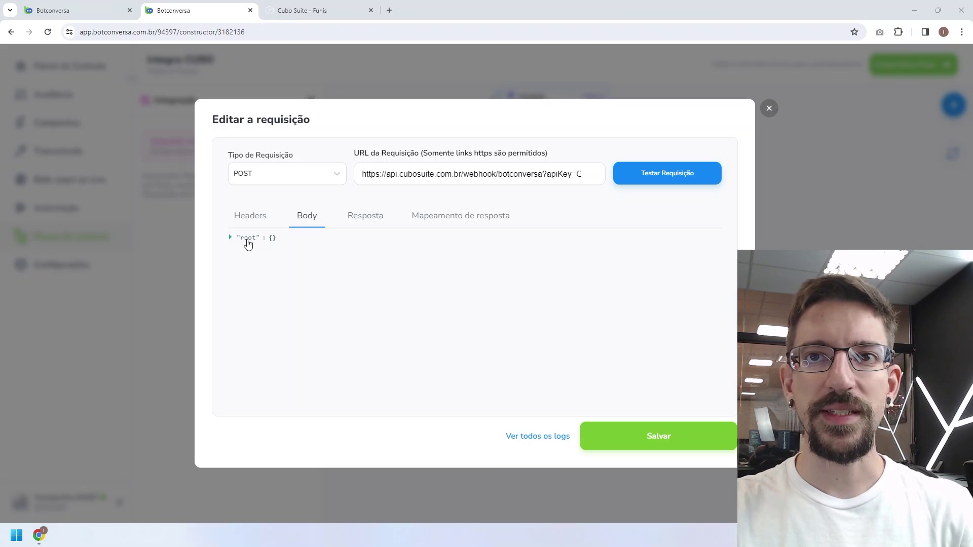
{"action": "mouse_move", "coordinate": [256, 240]}
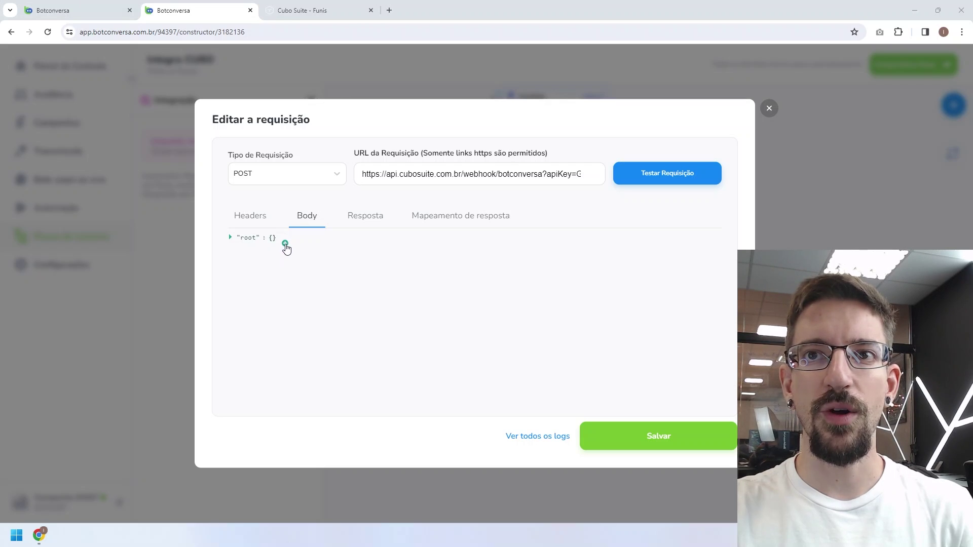
{"action": "left_click", "coordinate": [285, 245]}
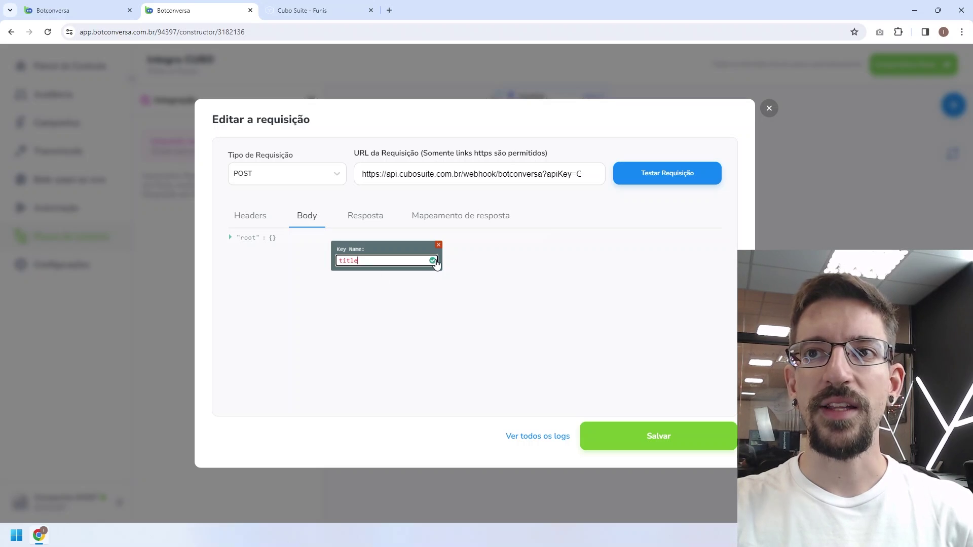
{"action": "left_click", "coordinate": [432, 261]}
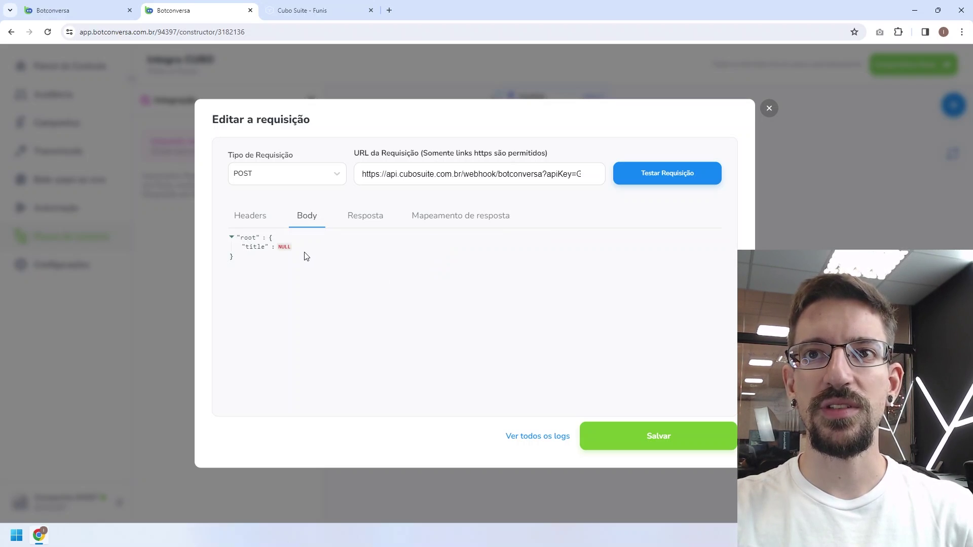
Step: Set the title key's value to "BC - {nome-completo}" using the nome-completo system field, and save the key
{"action": "left_click", "coordinate": [284, 248]}
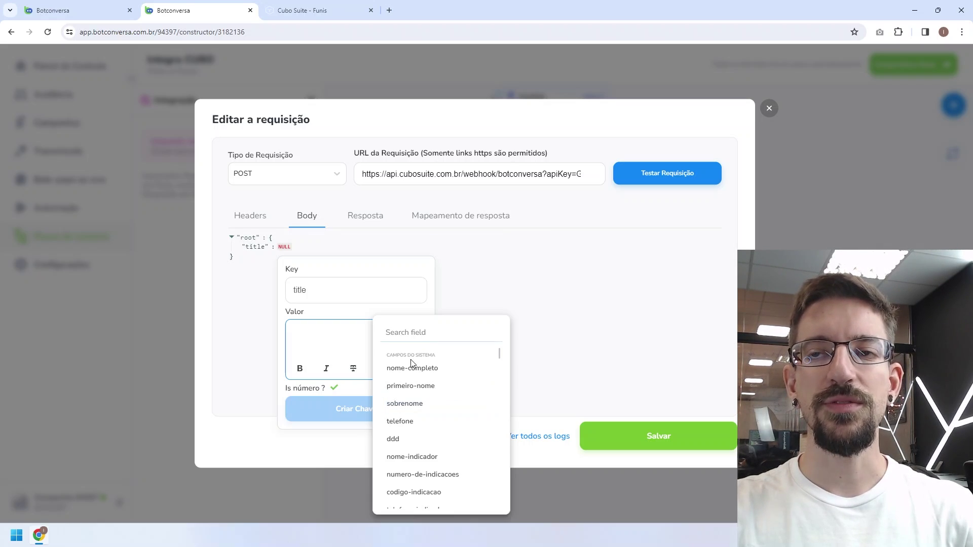
{"action": "left_click", "coordinate": [425, 369]}
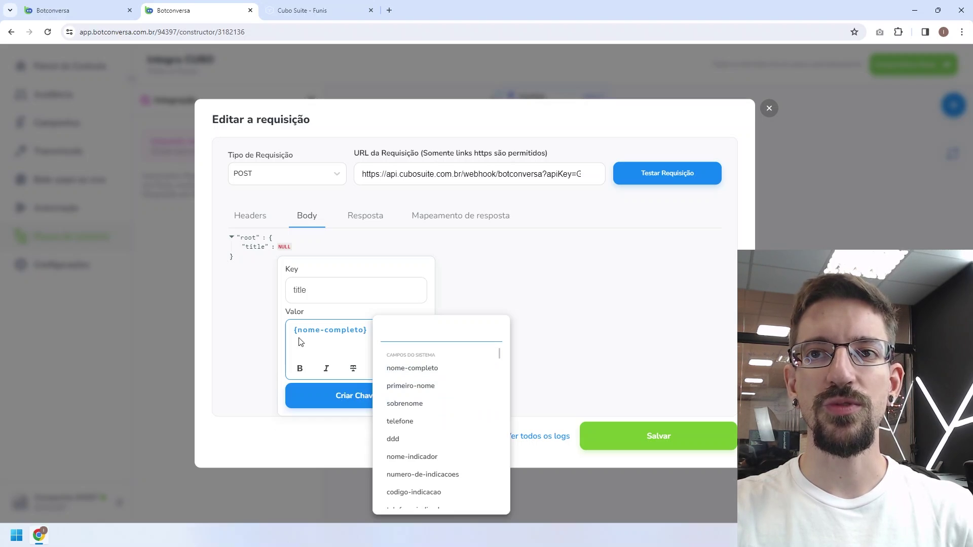
{"action": "left_click", "coordinate": [296, 345]}
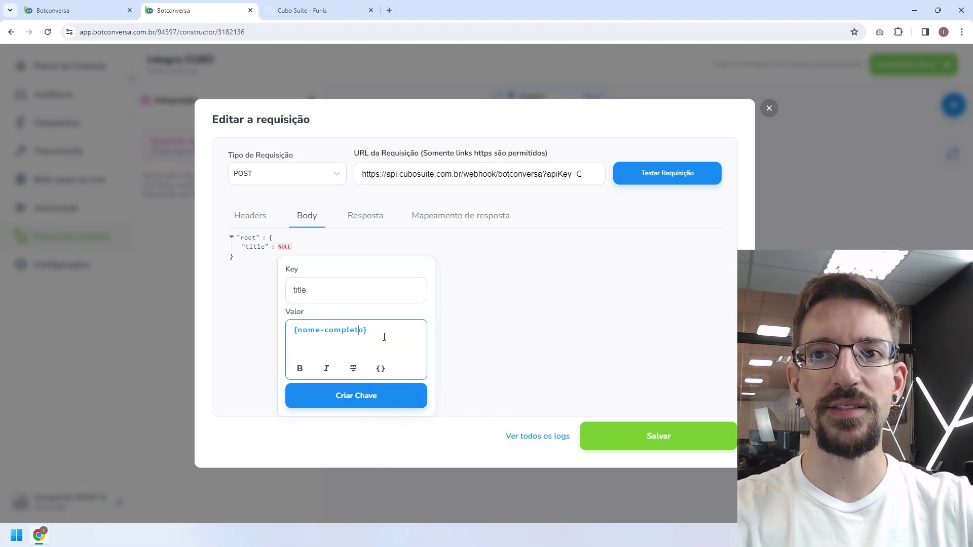
{"action": "key", "text": "Home"}
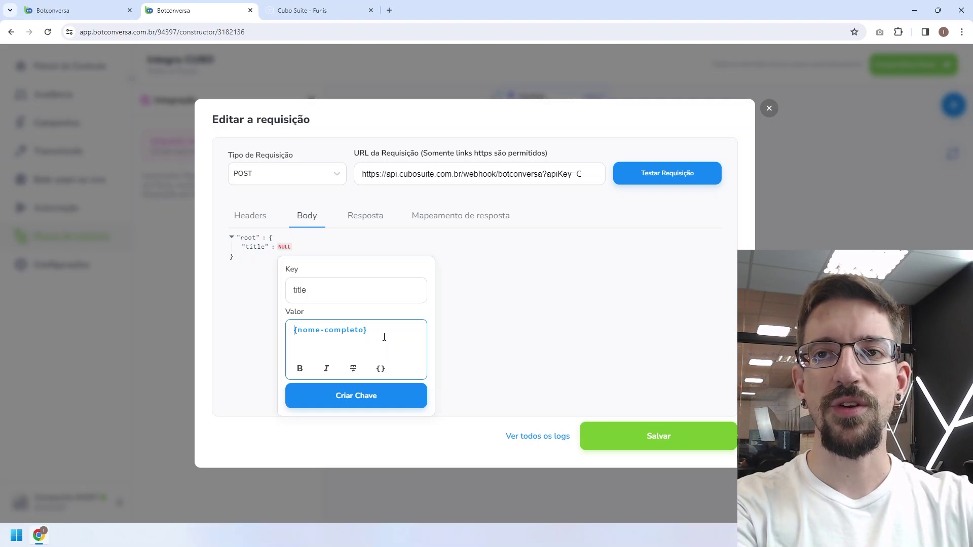
{"action": "type", "text": "BC -"}
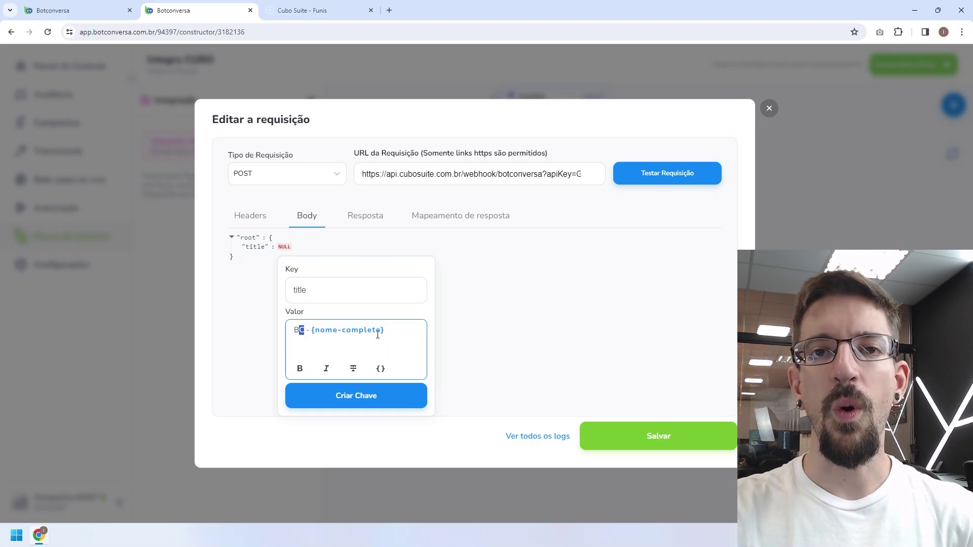
{"action": "left_click", "coordinate": [306, 347]}
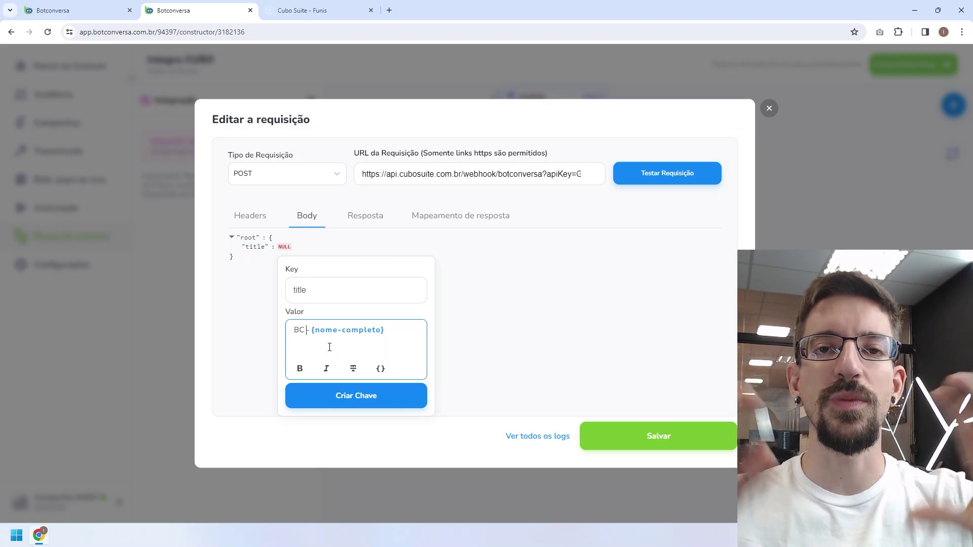
{"action": "left_click", "coordinate": [373, 398]}
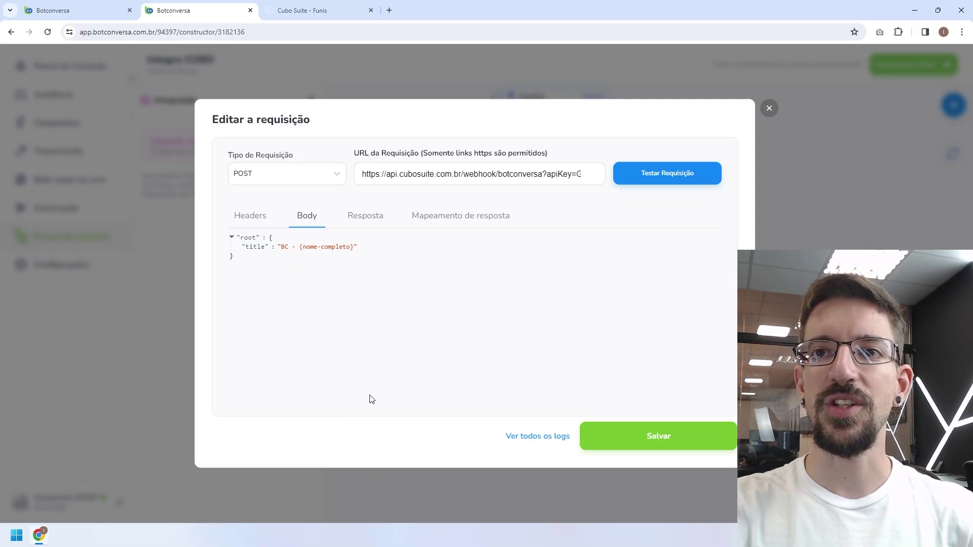
Step: Add a peopleName key to the root of the request body with the nome-completo system field as its value
{"action": "left_click", "coordinate": [281, 243]}
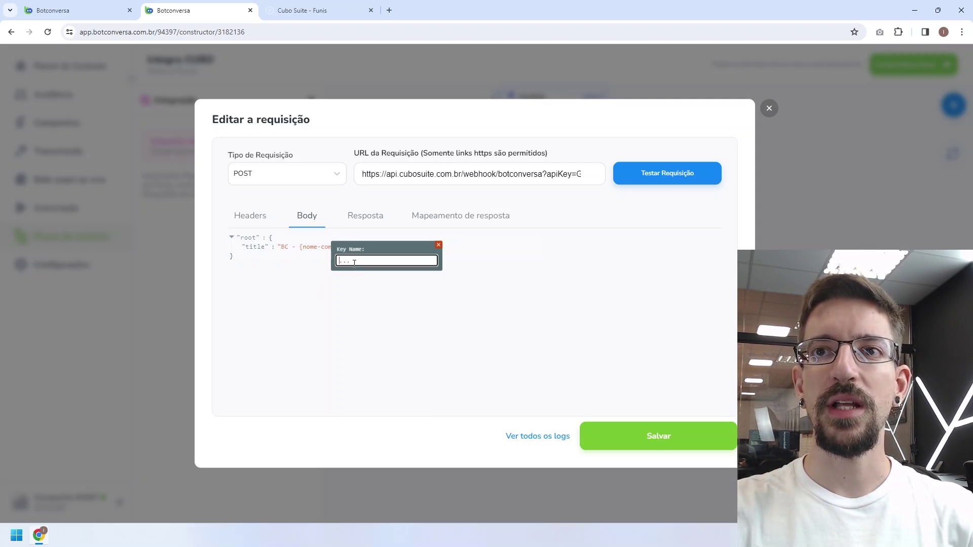
{"action": "type", "text": "peopleName"}
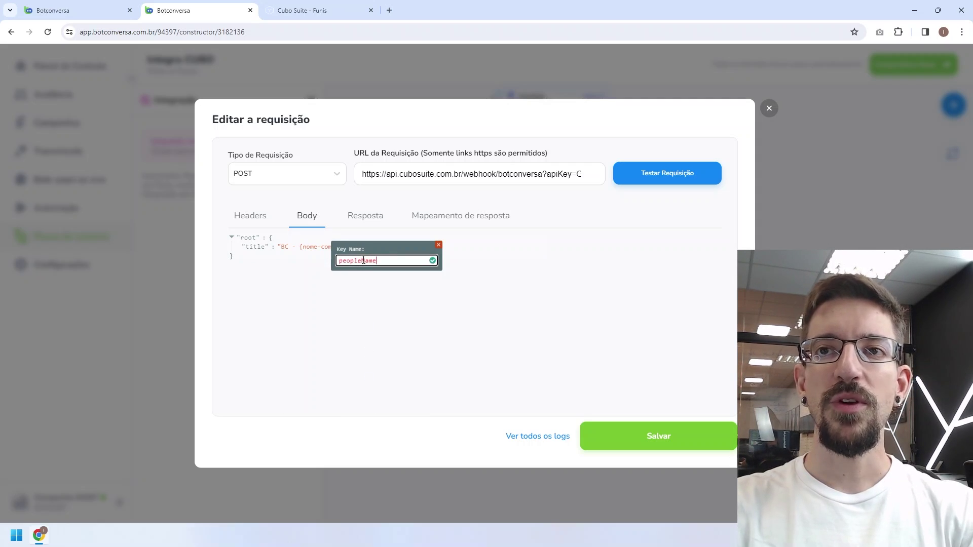
{"action": "left_click", "coordinate": [432, 260]}
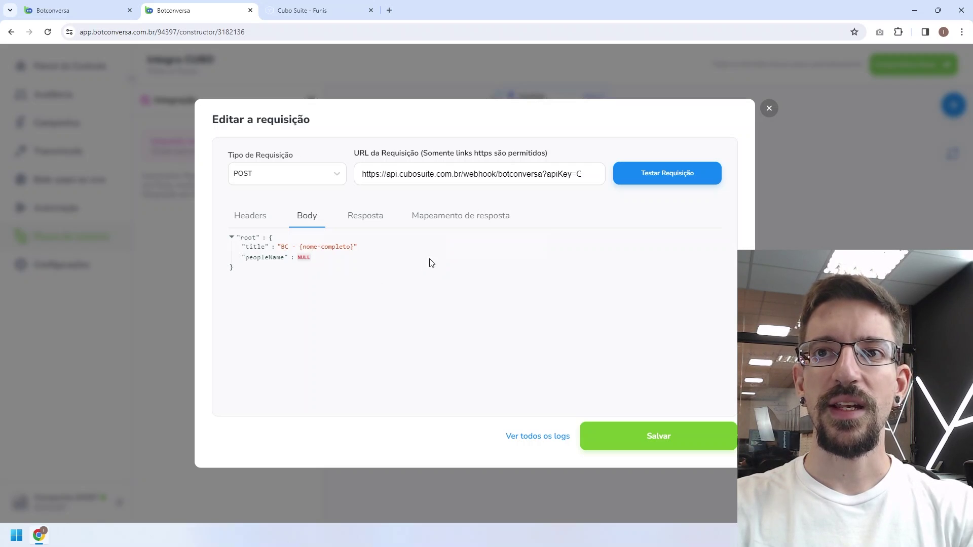
{"action": "left_click", "coordinate": [302, 258]}
{"action": "left_click", "coordinate": [404, 388]}
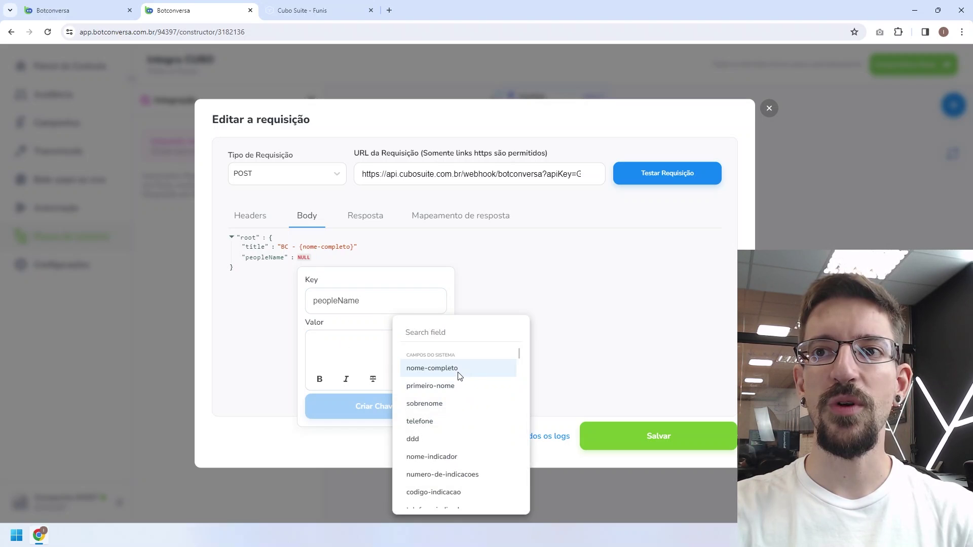
{"action": "left_click", "coordinate": [458, 374]}
{"action": "left_click", "coordinate": [357, 409]}
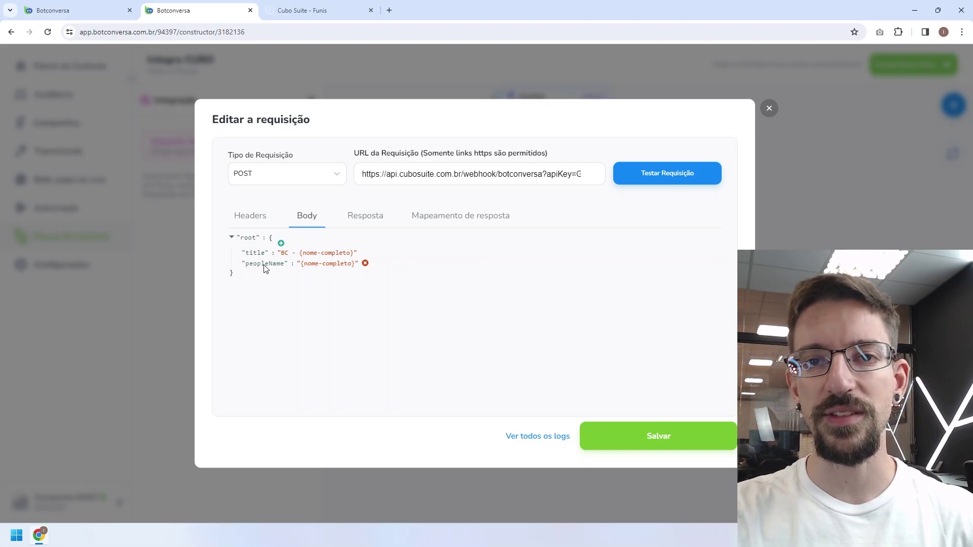
Step: Add a peoplePhone key to the root of the request body with the telefone system field as its value
{"action": "left_click", "coordinate": [281, 243]}
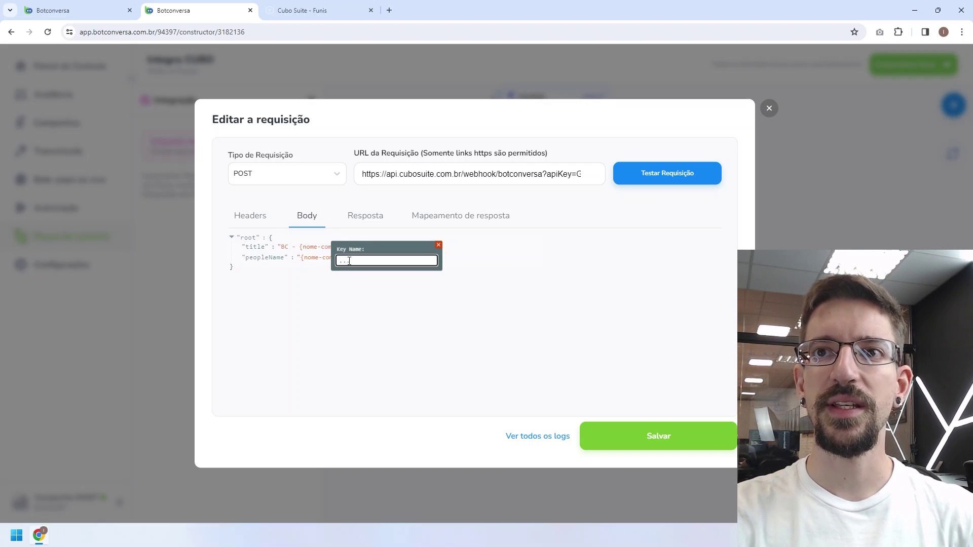
{"action": "type", "text": "peoplePhone"}
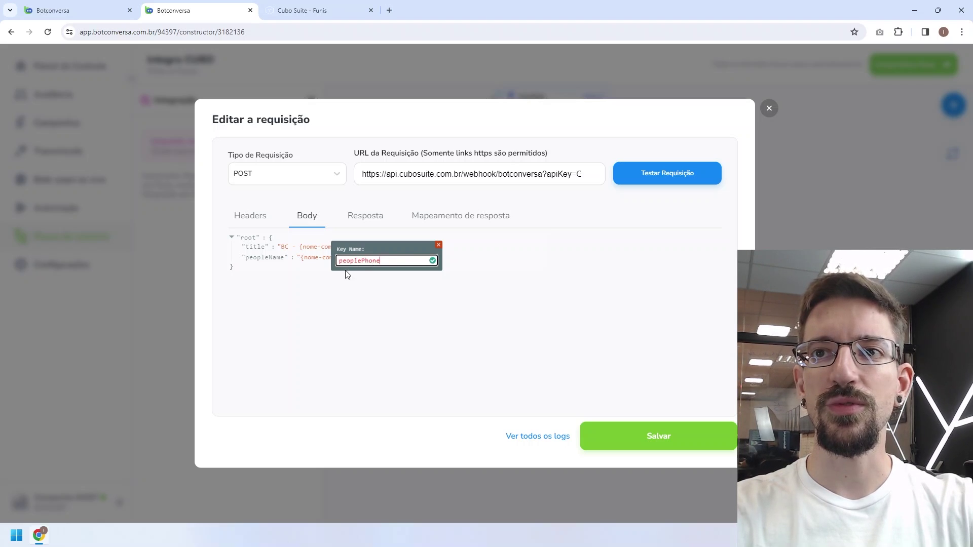
{"action": "key", "text": "Return"}
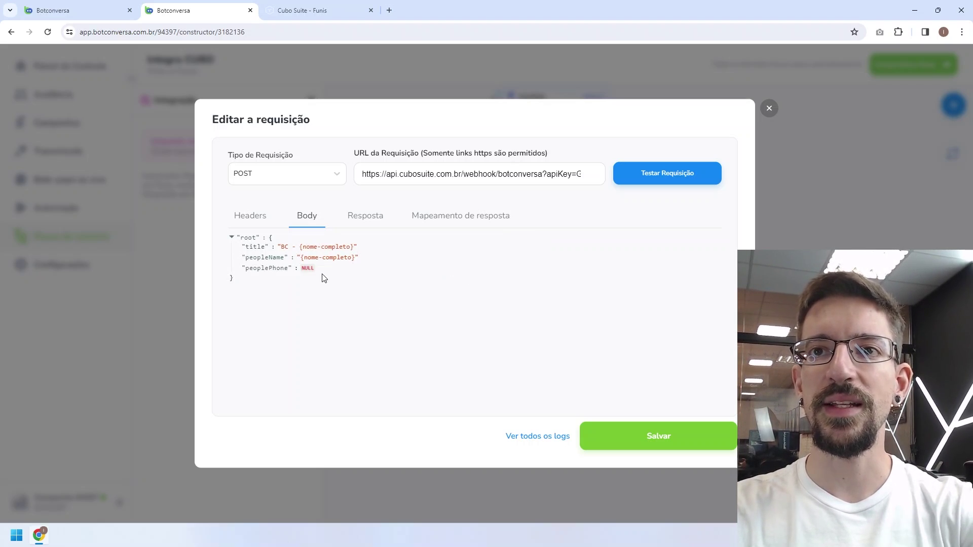
{"action": "left_click", "coordinate": [309, 268]}
{"action": "left_click", "coordinate": [404, 390]}
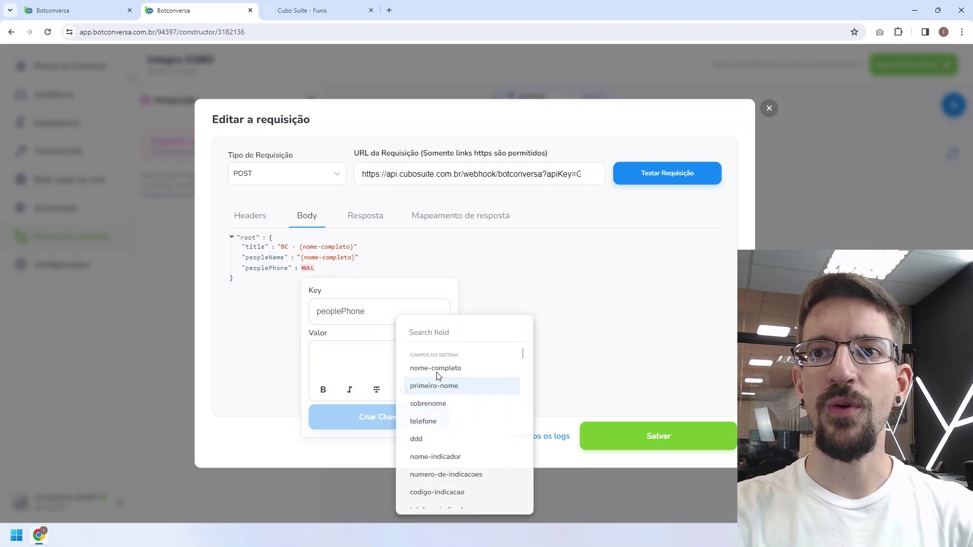
{"action": "left_click", "coordinate": [423, 421]}
{"action": "left_click", "coordinate": [366, 421]}
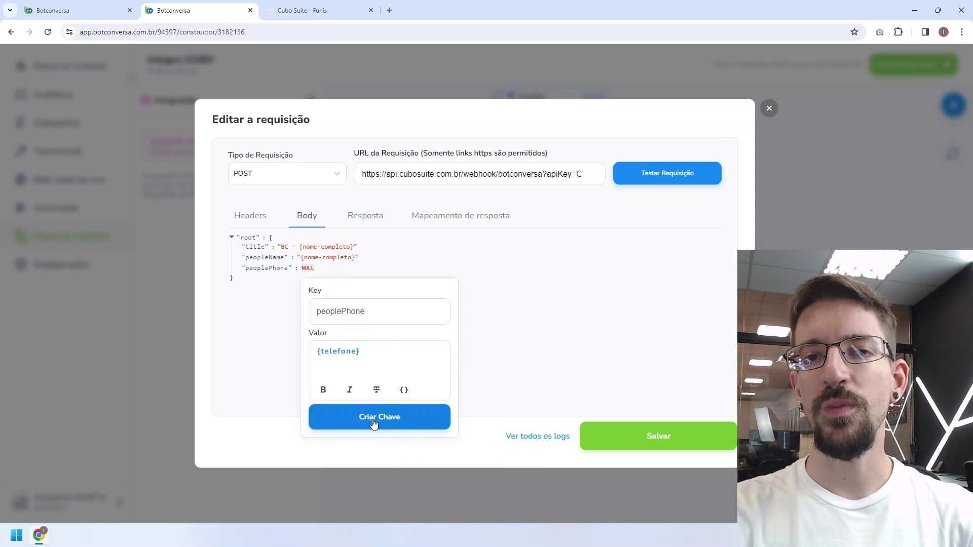
{"action": "left_click", "coordinate": [374, 421]}
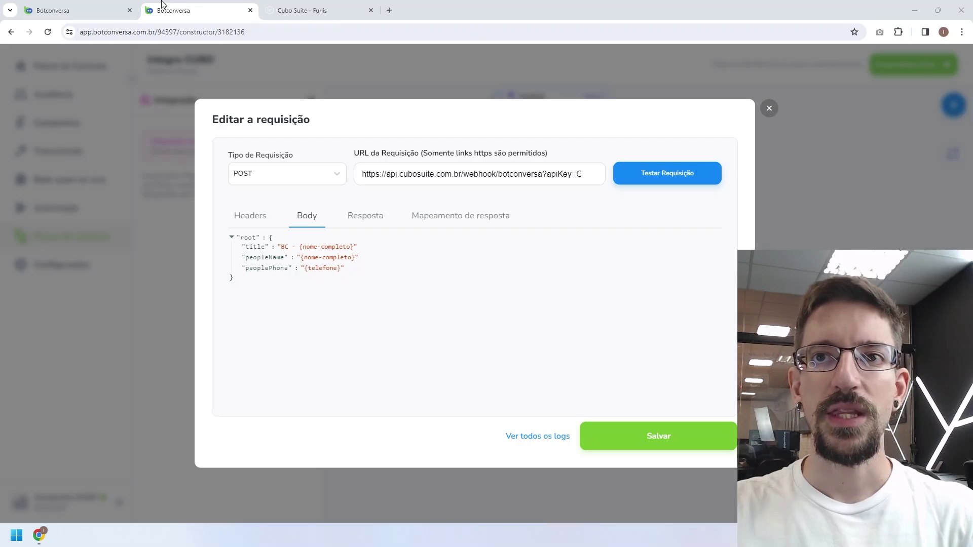
Step: Map the response's JSONPath id to the Cubo_ID custom field
{"action": "left_click", "coordinate": [447, 223]}
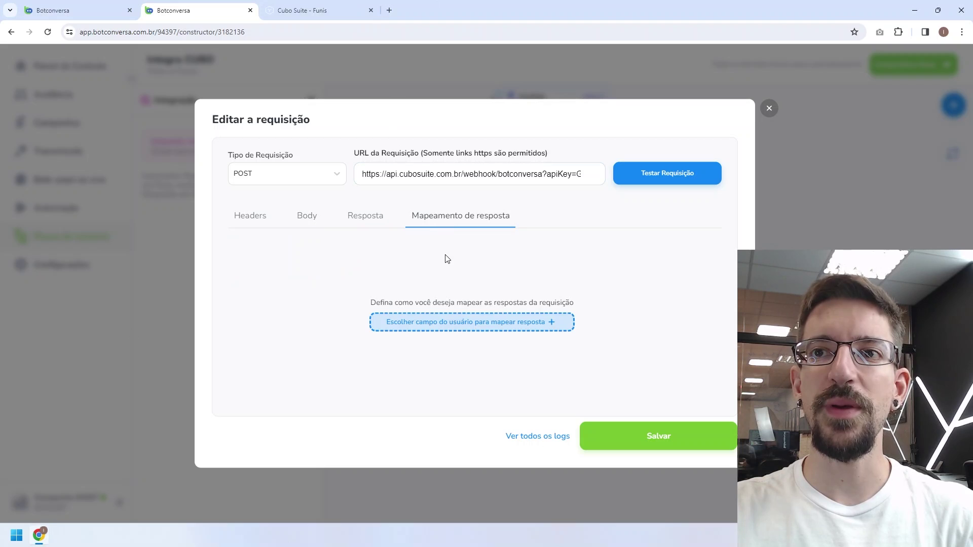
{"action": "left_click", "coordinate": [443, 326]}
{"action": "left_click", "coordinate": [229, 280]}
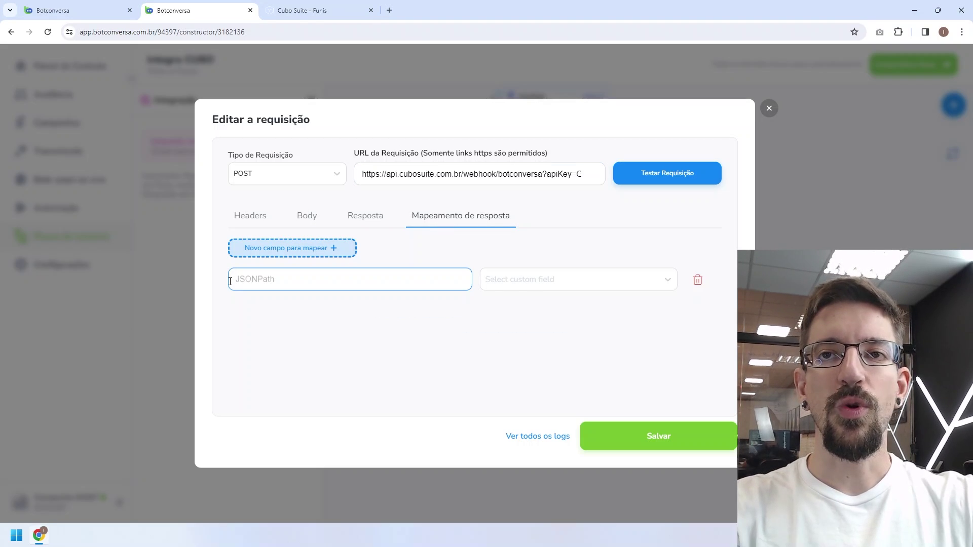
{"action": "type", "text": "id"}
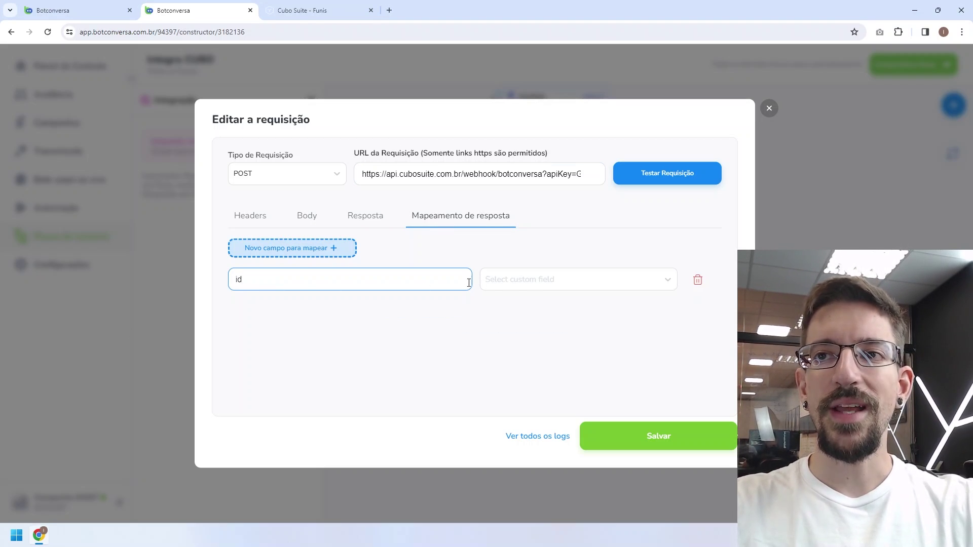
{"action": "left_click", "coordinate": [544, 282]}
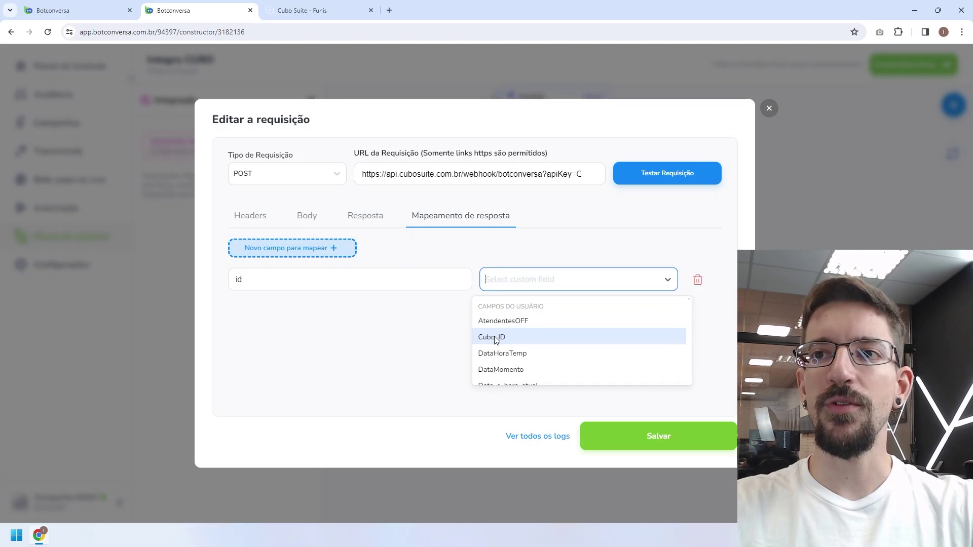
Step: Save the request and connect the Conteúdo block's Continuação do Bloco output to the Integração block
{"action": "left_click", "coordinate": [659, 436]}
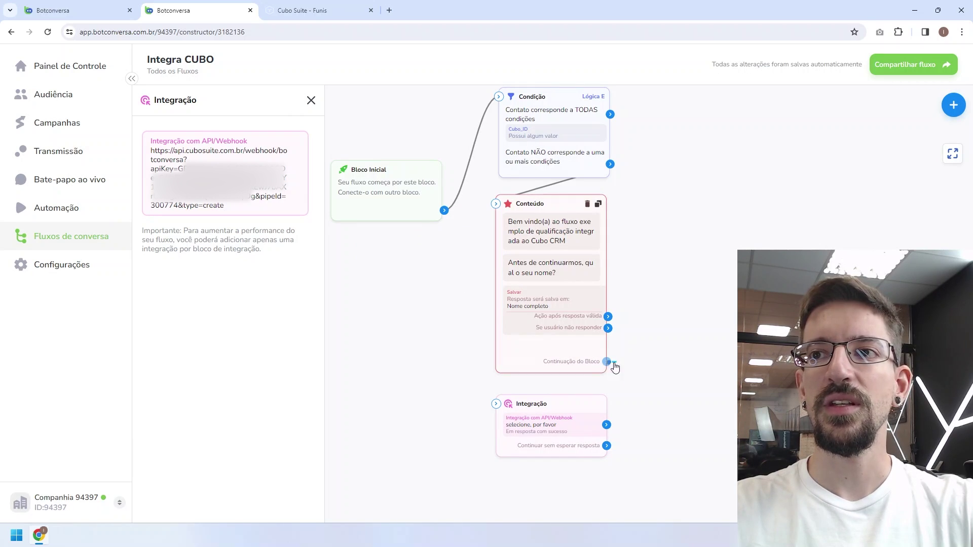
{"action": "left_click_drag", "start_coordinate": [606, 362], "coordinate": [496, 407]}
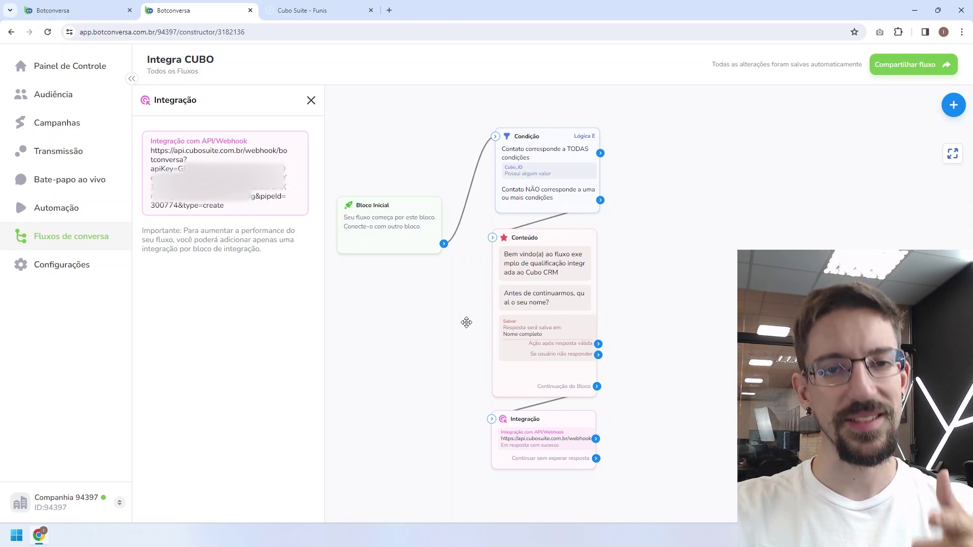
Step: Open Automação in a separate browser tab and create a keyword group named Integração Cubo CRM
{"action": "right_click", "coordinate": [57, 210]}
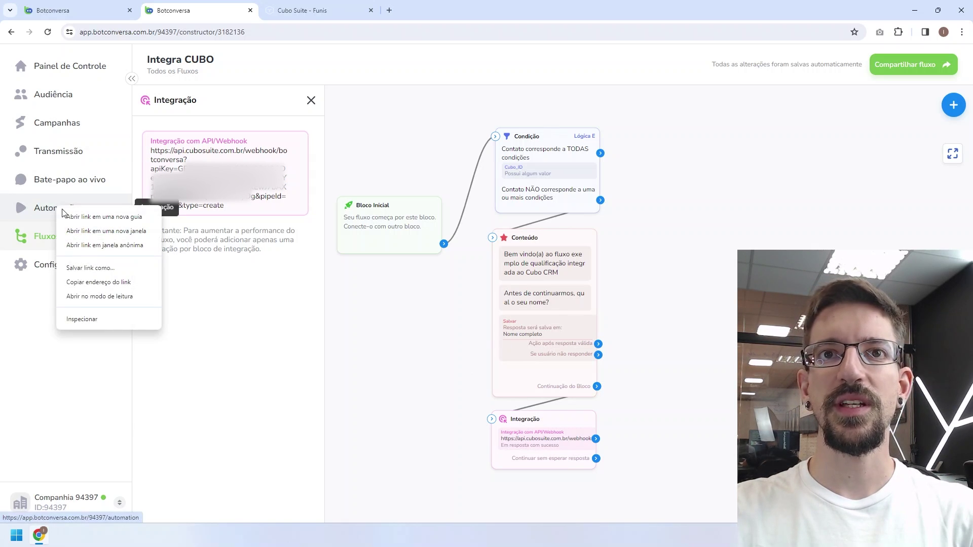
{"action": "left_click", "coordinate": [81, 218]}
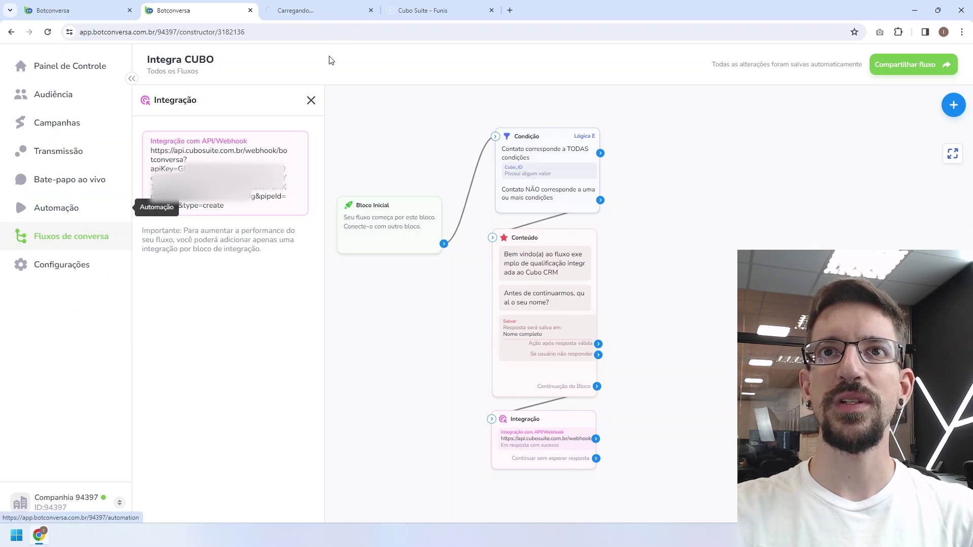
{"action": "left_click", "coordinate": [330, 11]}
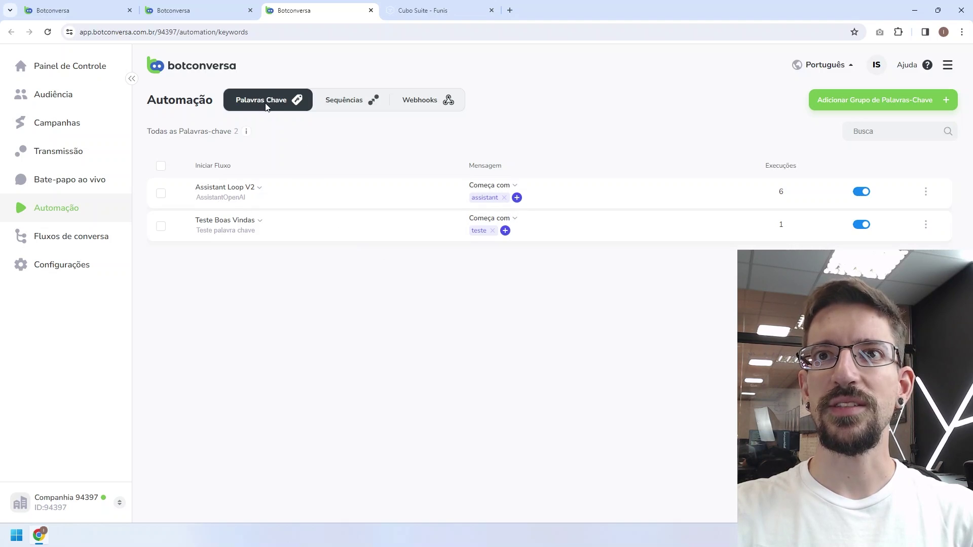
{"action": "left_click", "coordinate": [847, 100]}
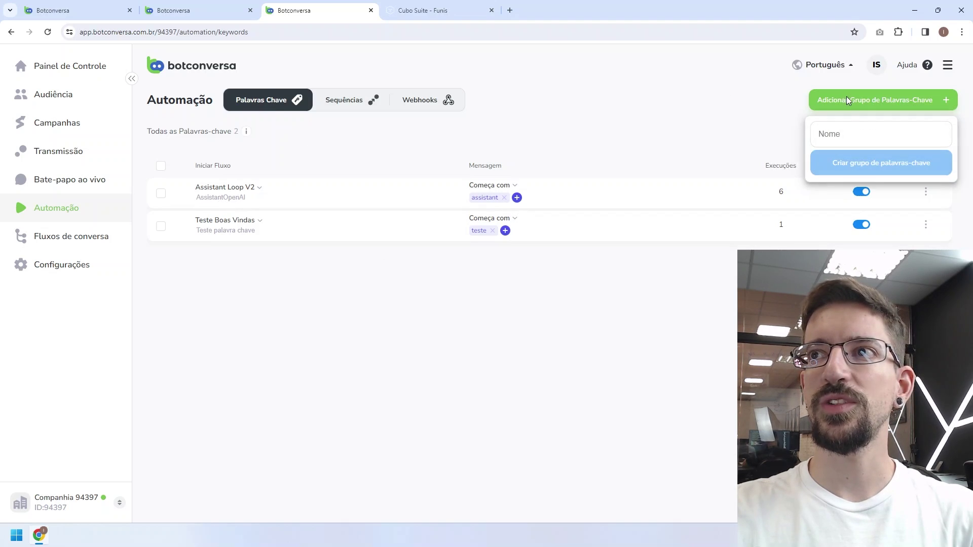
{"action": "type", "text": "Integração Cubo CRM"}
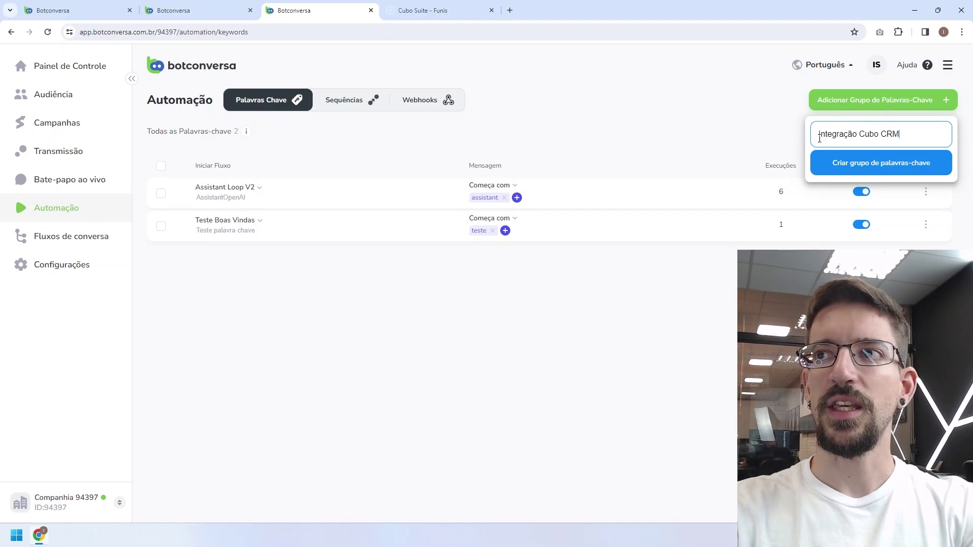
{"action": "left_click", "coordinate": [879, 169]}
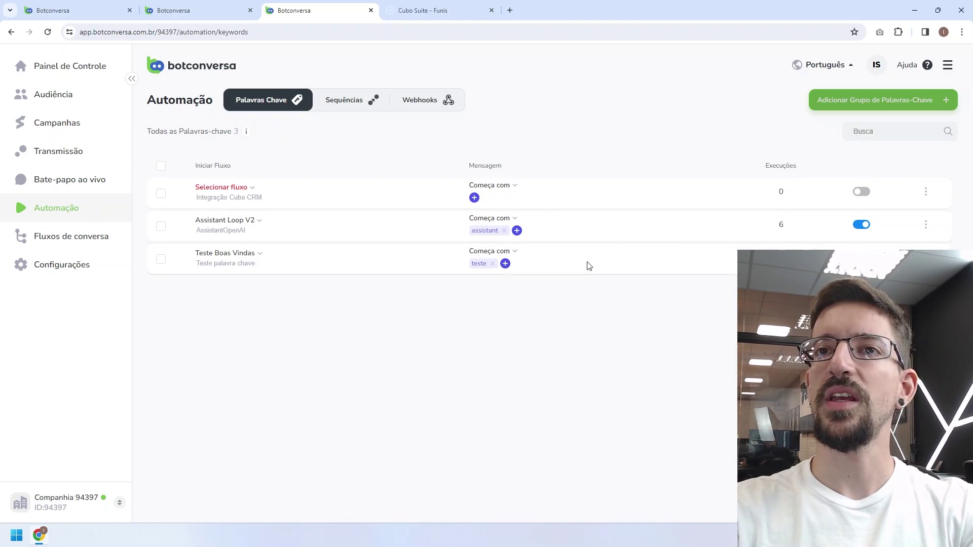
Step: Add the keyword crm to the Integração Cubo CRM group and assign the Integra CUBO flow to it
{"action": "type", "text": "crm"}
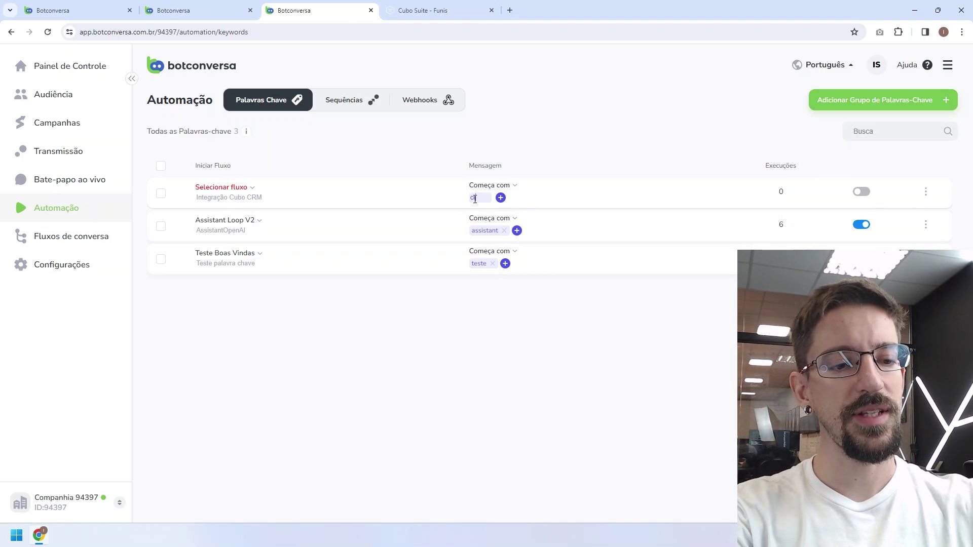
{"action": "key", "text": "Return"}
{"action": "left_click", "coordinate": [241, 187]}
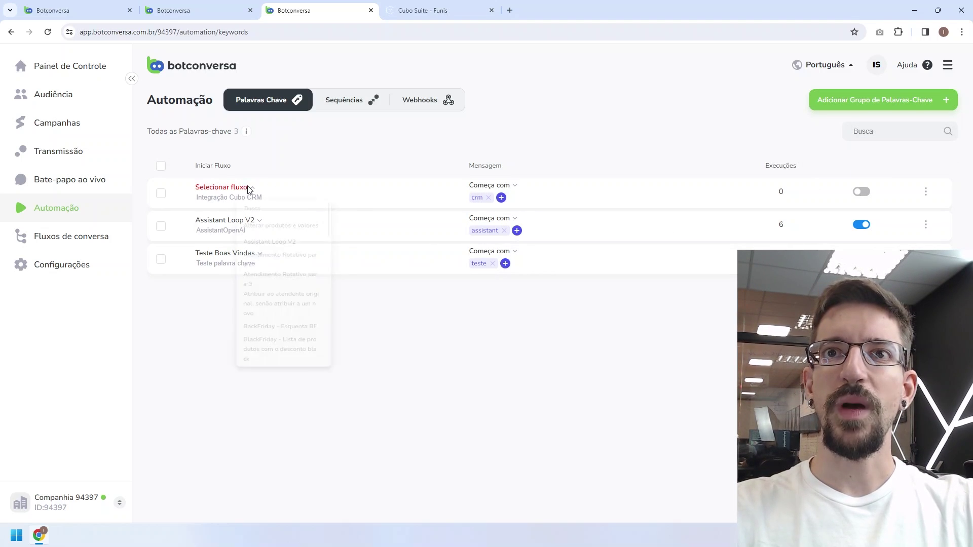
{"action": "scroll", "coordinate": [298, 293], "scroll_direction": "down", "scroll_amount": 1}
{"action": "scroll", "coordinate": [298, 293], "scroll_direction": "down", "scroll_amount": 6}
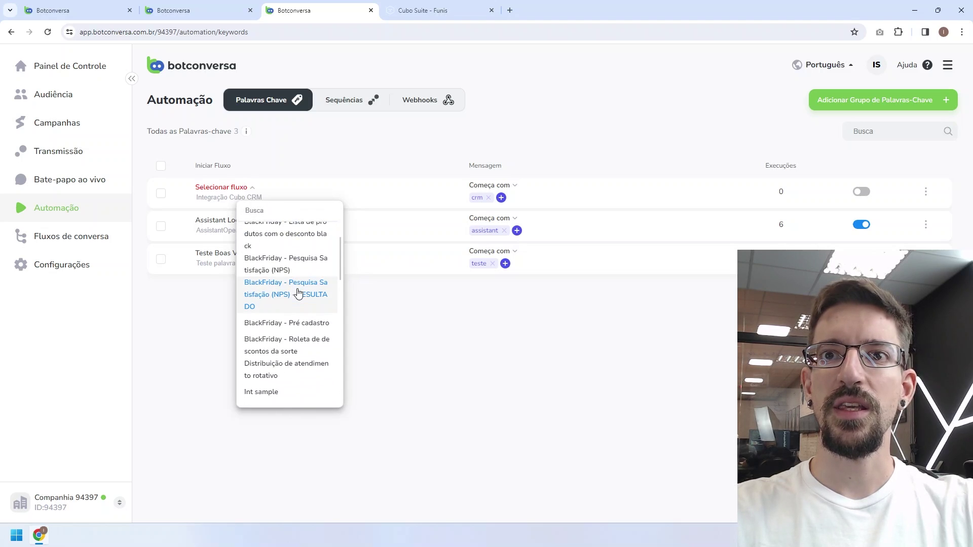
{"action": "left_click", "coordinate": [275, 252]}
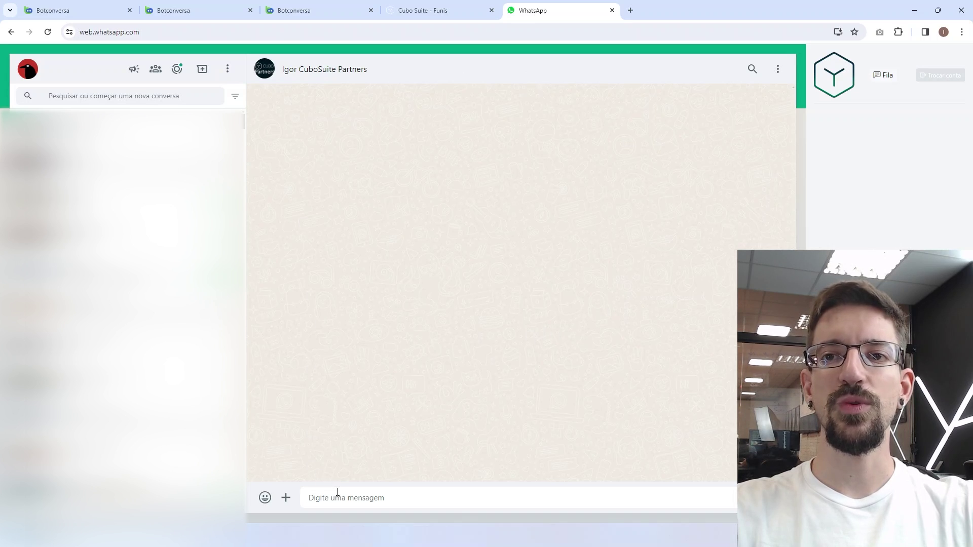
Step: In the WhatsApp chat, send the message CRM to trigger the flow and answer its question with the contact's name
{"action": "type", "text": "CRM"}
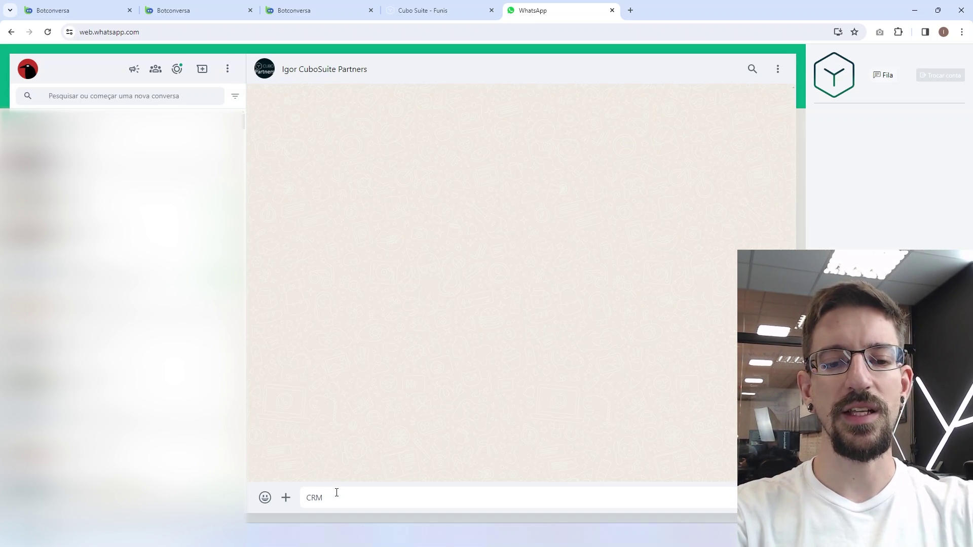
{"action": "key", "text": "Return"}
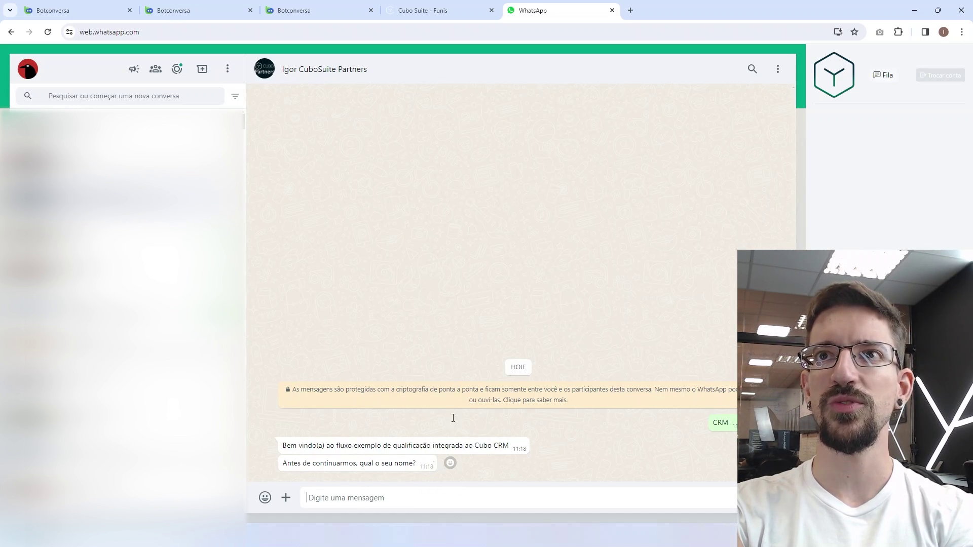
{"action": "left_click", "coordinate": [301, 10]}
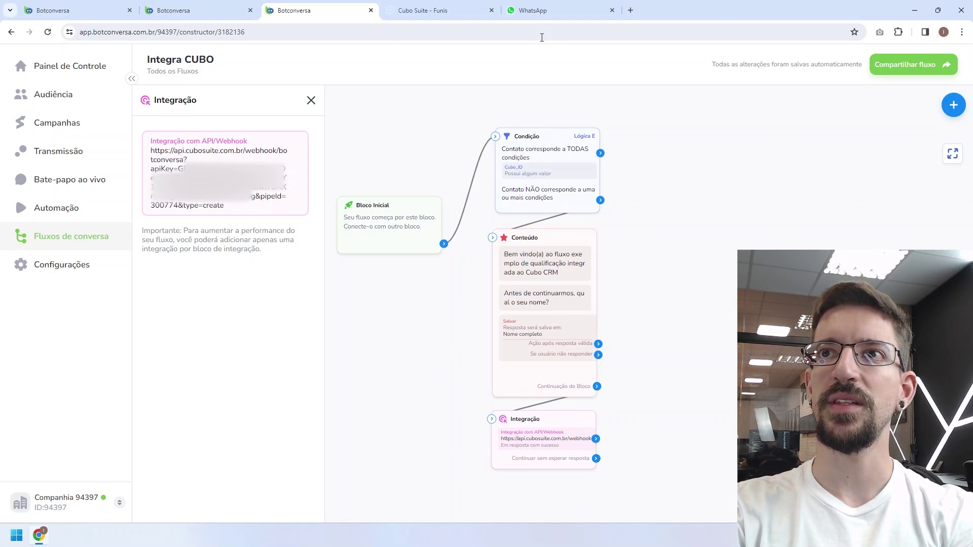
{"action": "key", "text": "ctrl+5"}
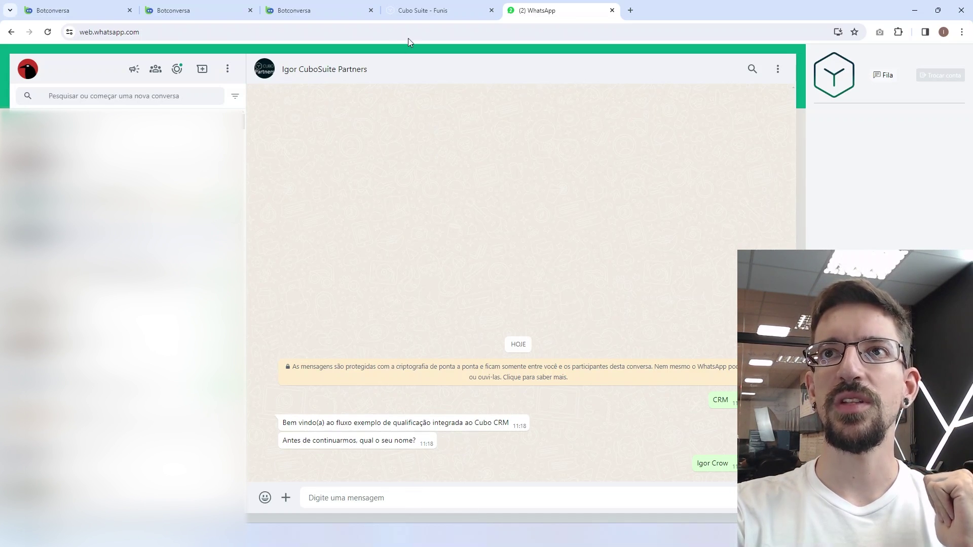
Step: Switch to Cubo CRM and reload the BotConversa funnel to check for the created deal
{"action": "left_click", "coordinate": [427, 9]}
{"action": "left_click", "coordinate": [46, 32]}
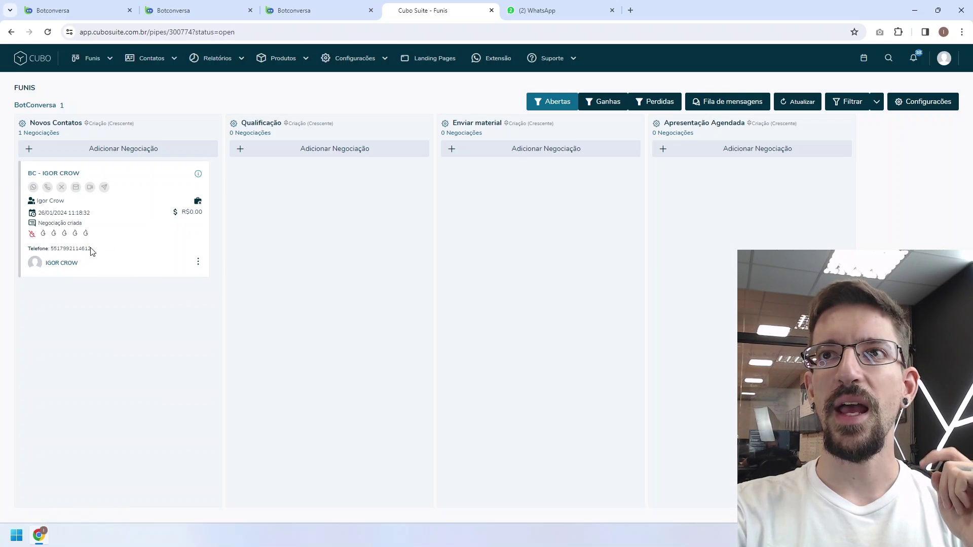
Step: Back in the Integra CUBO flow, review the webhook request's body keys and close the request editor
{"action": "left_click", "coordinate": [311, 13]}
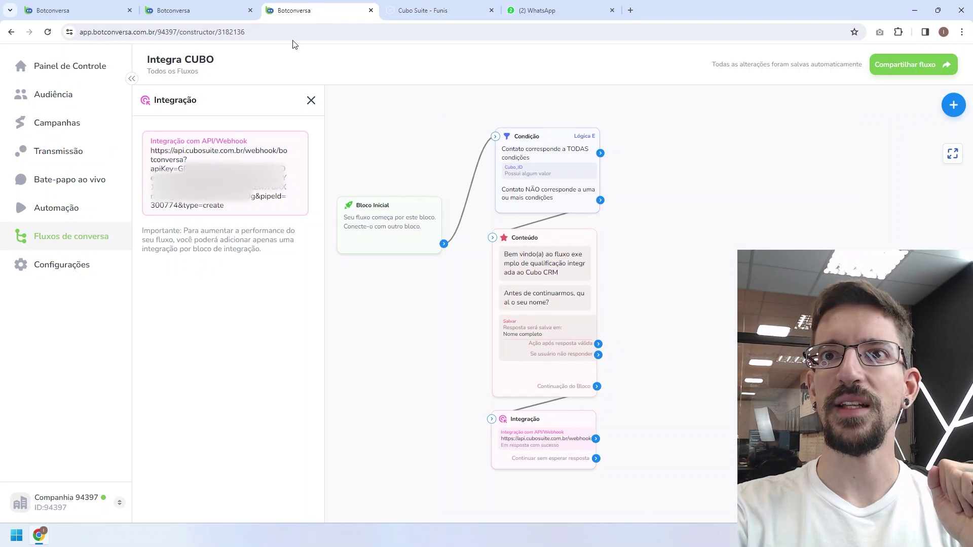
{"action": "left_click", "coordinate": [303, 160]}
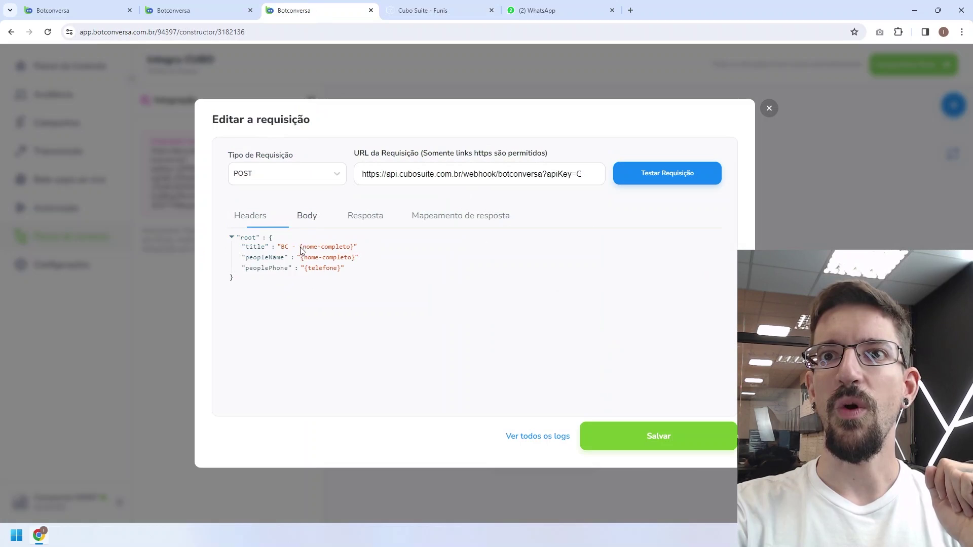
{"action": "left_click", "coordinate": [769, 108]}
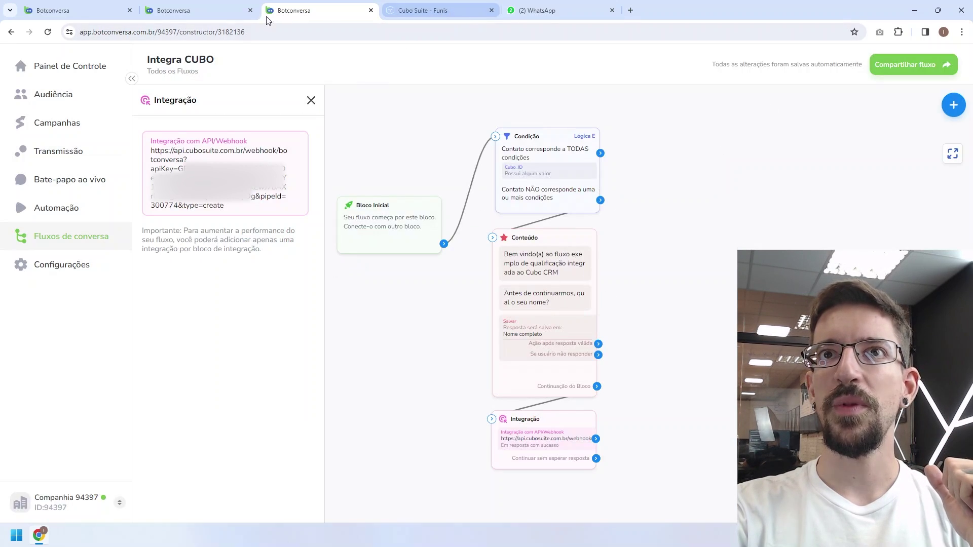
Step: Open Audiência in a new tab and check the Cubo_ID custom field on the test contact's profile
{"action": "left_click", "coordinate": [72, 11]}
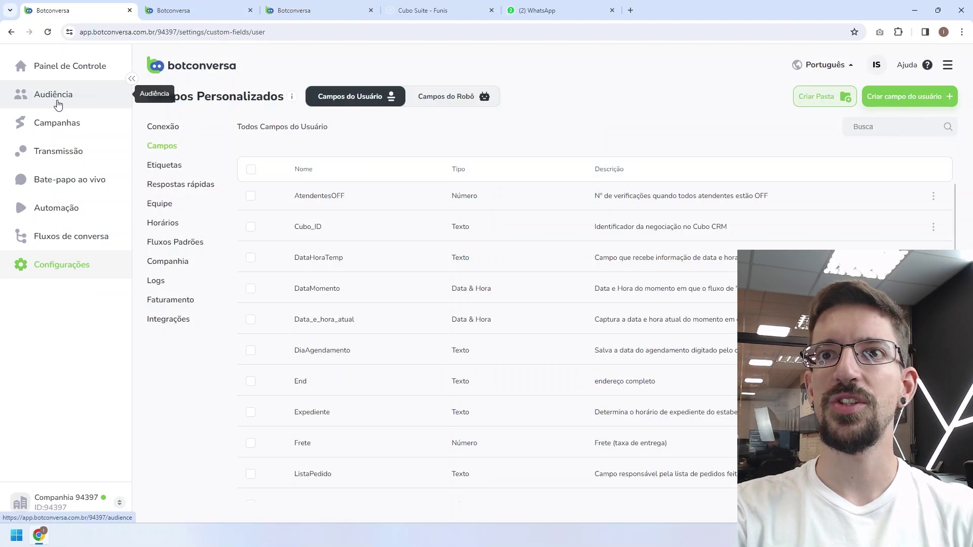
{"action": "left_click", "coordinate": [58, 94], "text": "ctrl+shift"}
{"action": "left_click", "coordinate": [409, 179]}
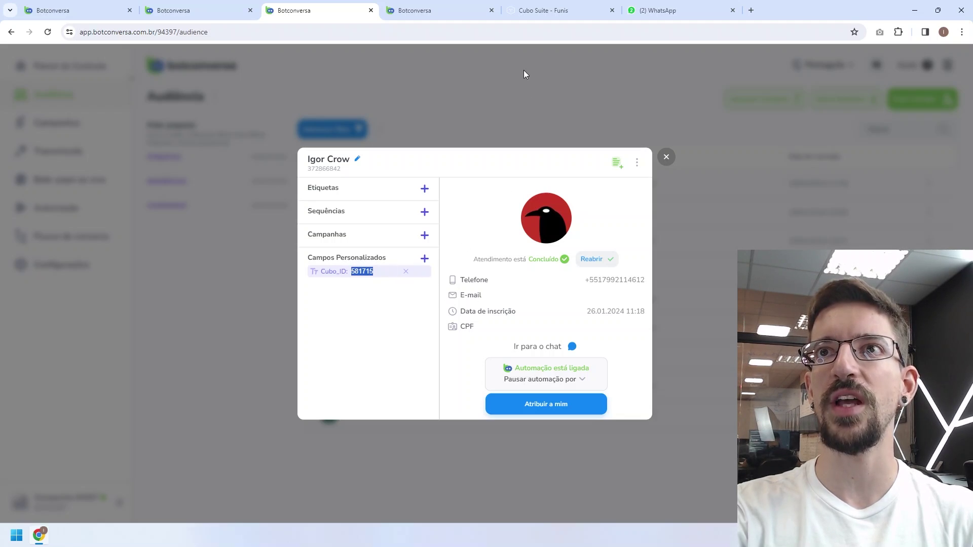
Step: In Cubo CRM, open the new deal from Novos Contatos in a separate tab and check the deal ID in its address
{"action": "left_click", "coordinate": [547, 13]}
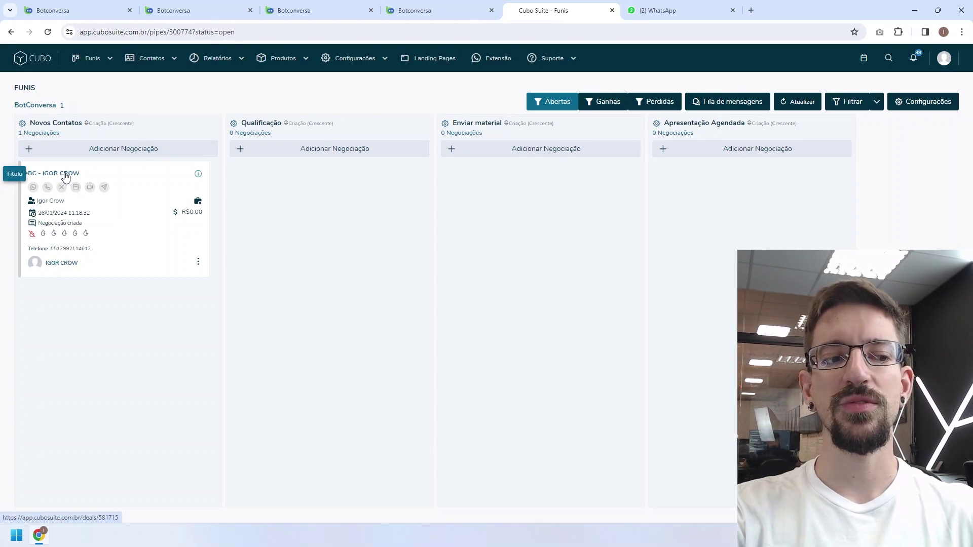
{"action": "middle_click", "coordinate": [64, 175]}
{"action": "left_click", "coordinate": [682, 11]}
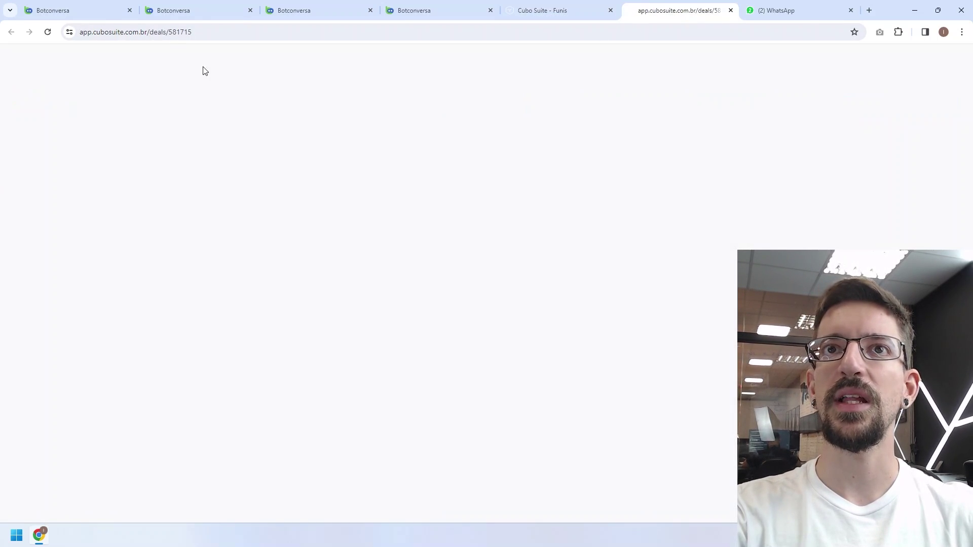
{"action": "double_click", "coordinate": [169, 32]}
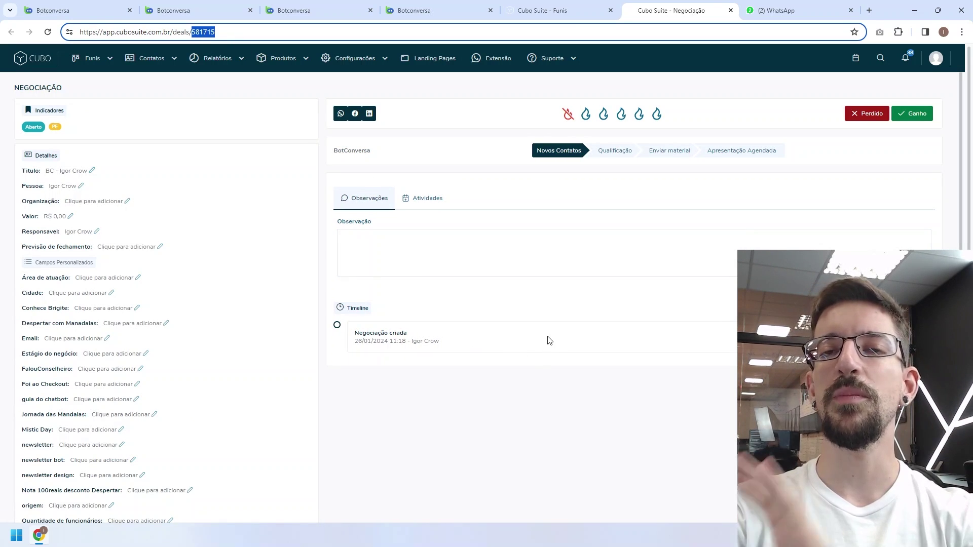
Step: In WhatsApp, review the new lead notification in the Cubo Helper ManyChat chat and open a conversation from the lead's phone number
{"action": "key", "text": "ctrl+Tab"}
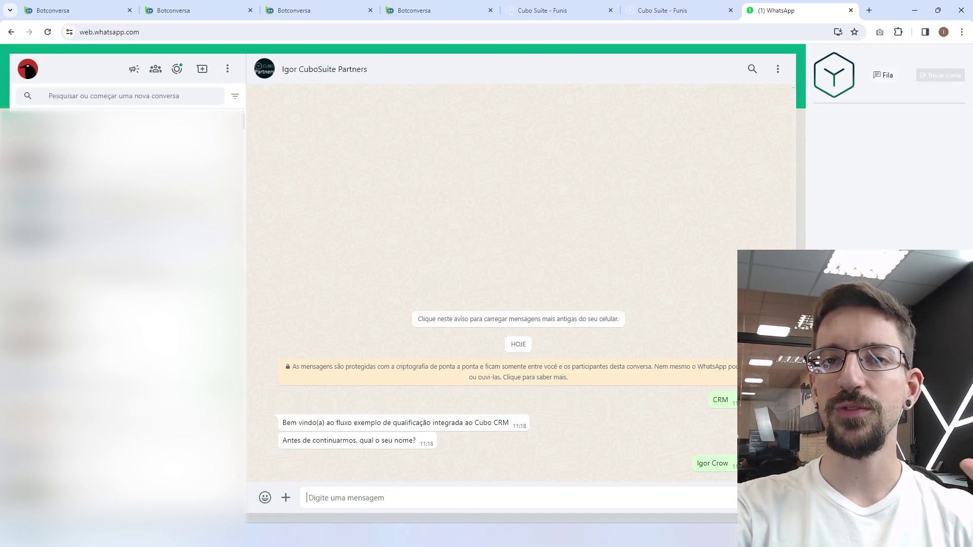
{"action": "left_click", "coordinate": [122, 200]}
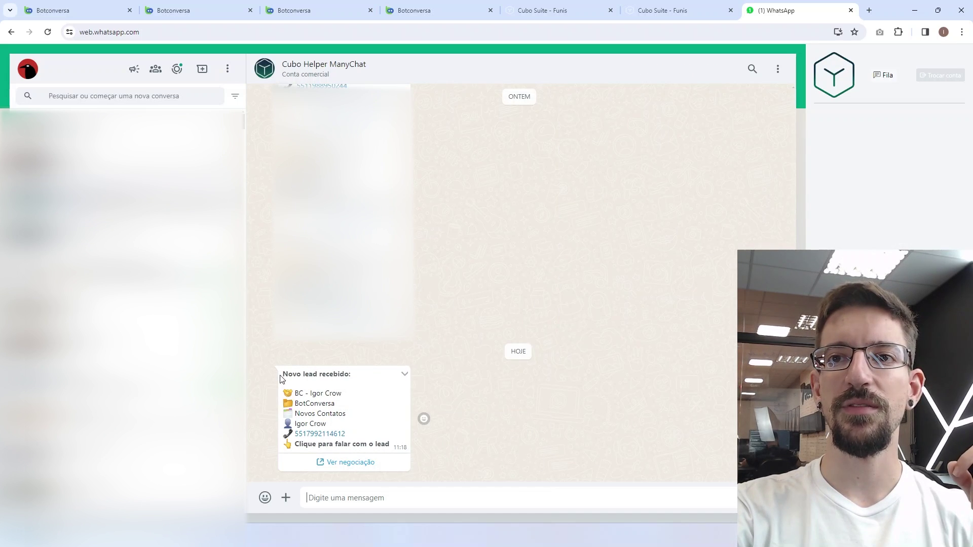
{"action": "left_click_drag", "start_coordinate": [308, 372], "coordinate": [369, 386]}
{"action": "left_click_drag", "start_coordinate": [295, 393], "coordinate": [342, 393]}
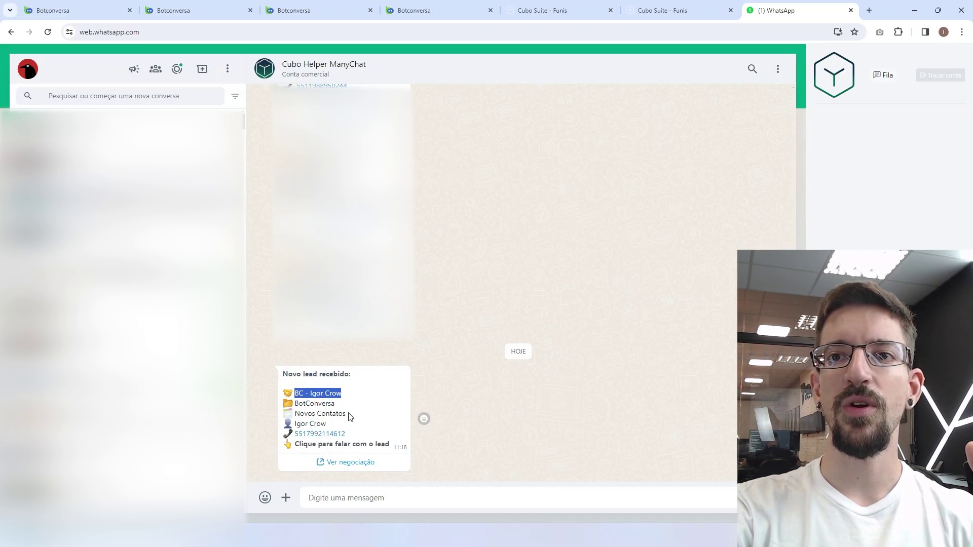
{"action": "left_click", "coordinate": [321, 435]}
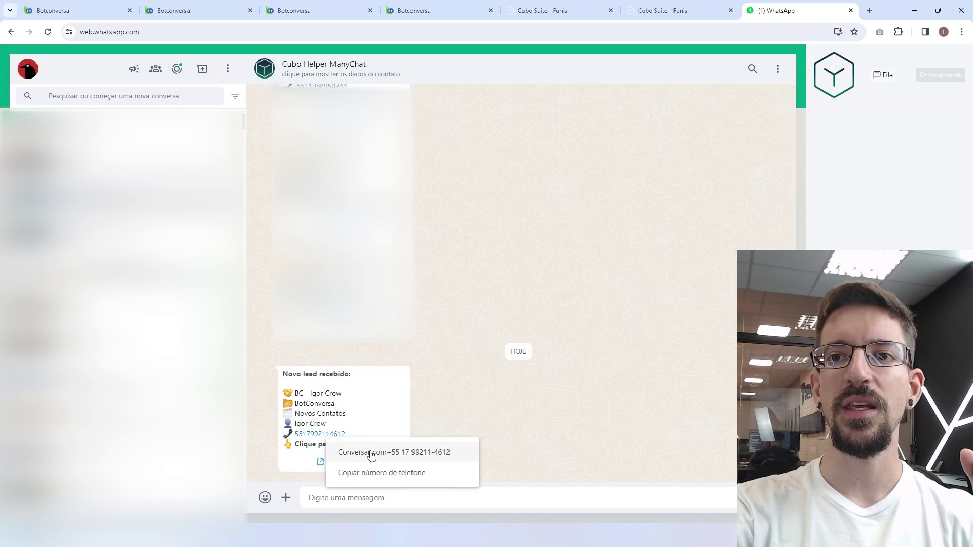
{"action": "left_click", "coordinate": [370, 449]}
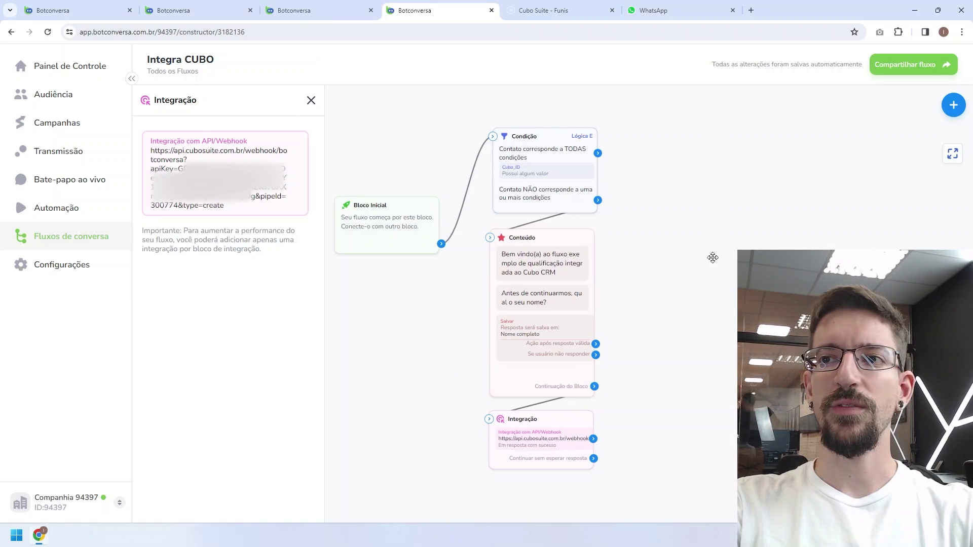
Step: Back in the Integra CUBO flow, add a Condição block beside the Cubo_ID condition
{"action": "left_click_drag", "start_coordinate": [710, 256], "coordinate": [636, 264]}
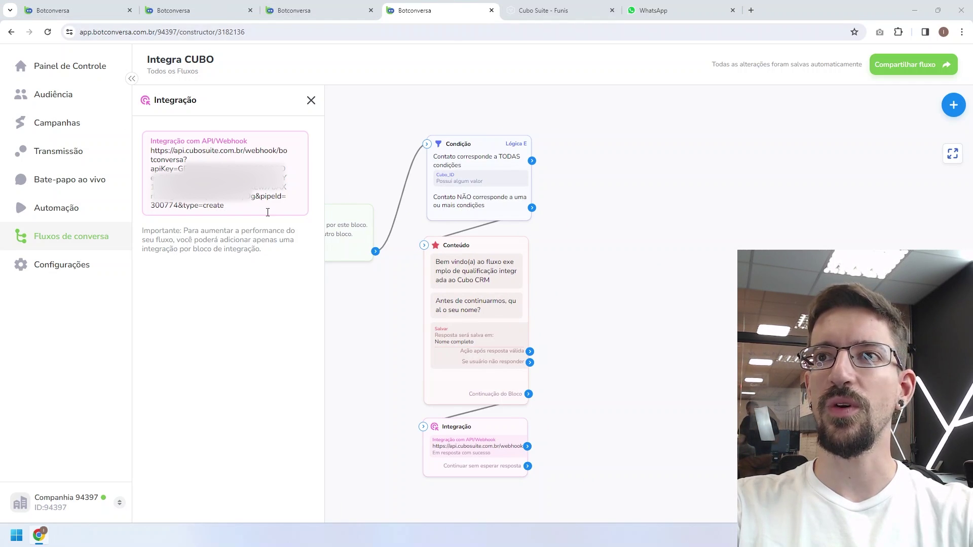
{"action": "left_click", "coordinate": [953, 106]}
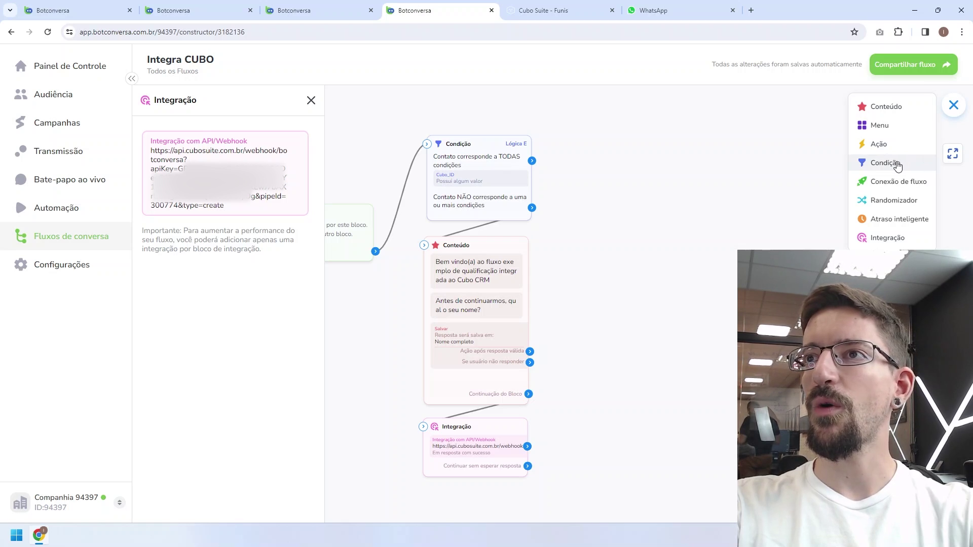
{"action": "left_click_drag", "start_coordinate": [897, 165], "coordinate": [682, 161]}
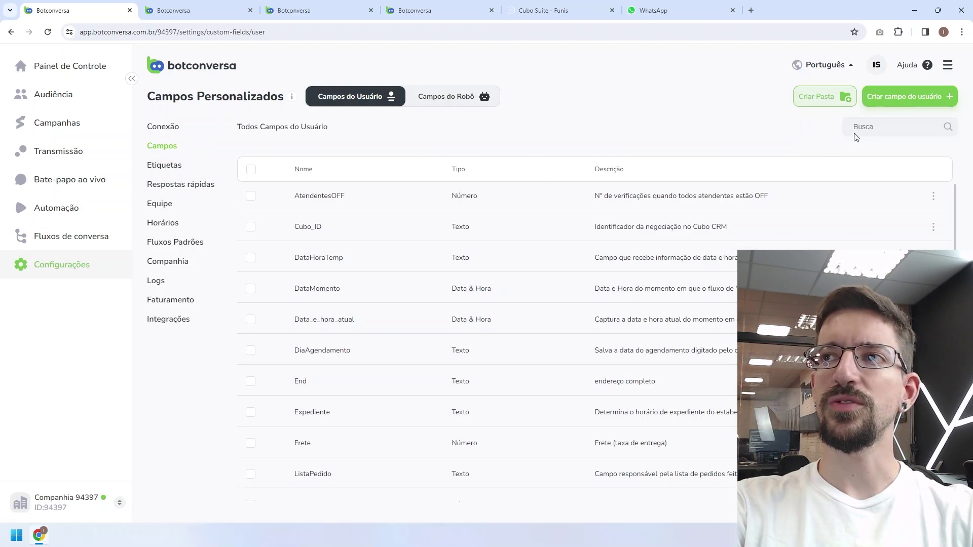
Step: In the Campos Personalizados settings, create a Texto user field named cidade with no description
{"action": "left_click", "coordinate": [898, 101]}
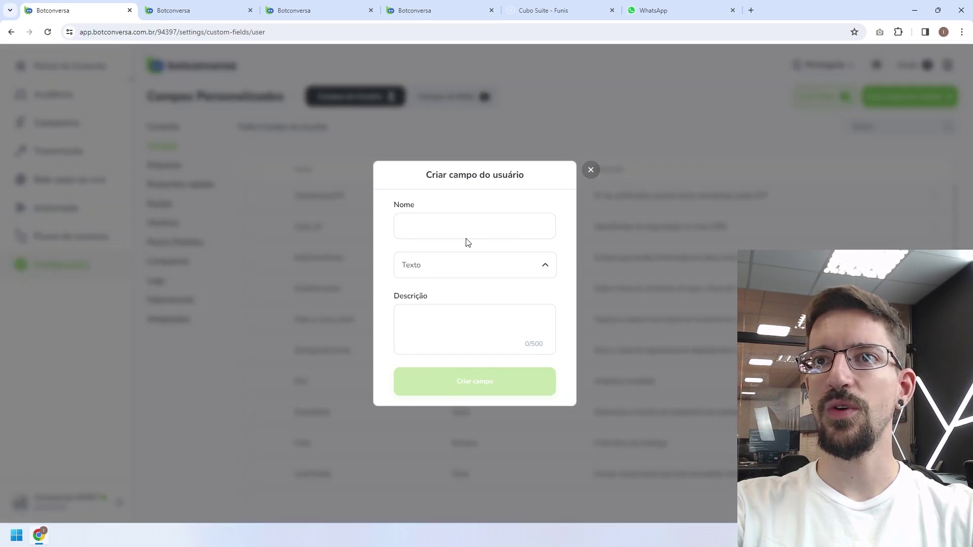
{"action": "left_click", "coordinate": [464, 227]}
{"action": "type", "text": "cidade"}
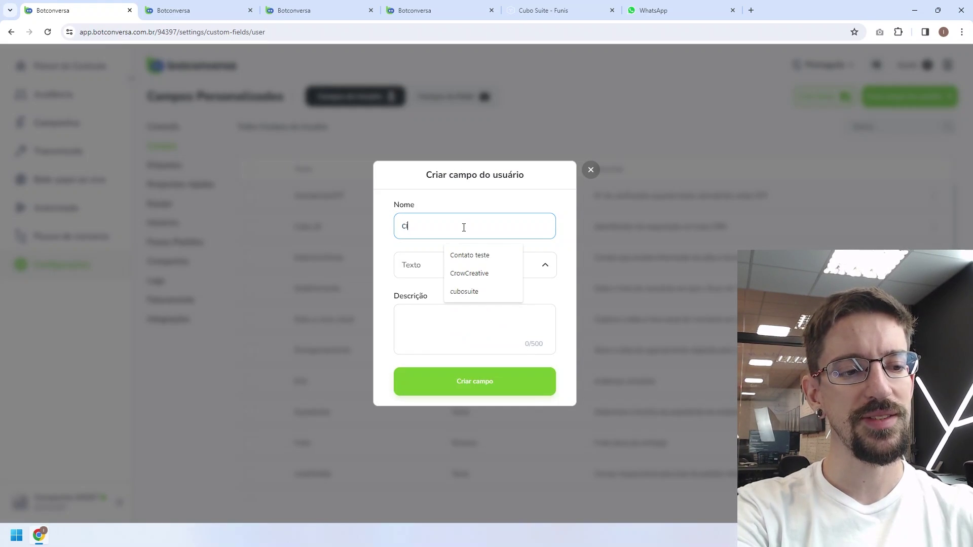
{"action": "left_click", "coordinate": [448, 323]}
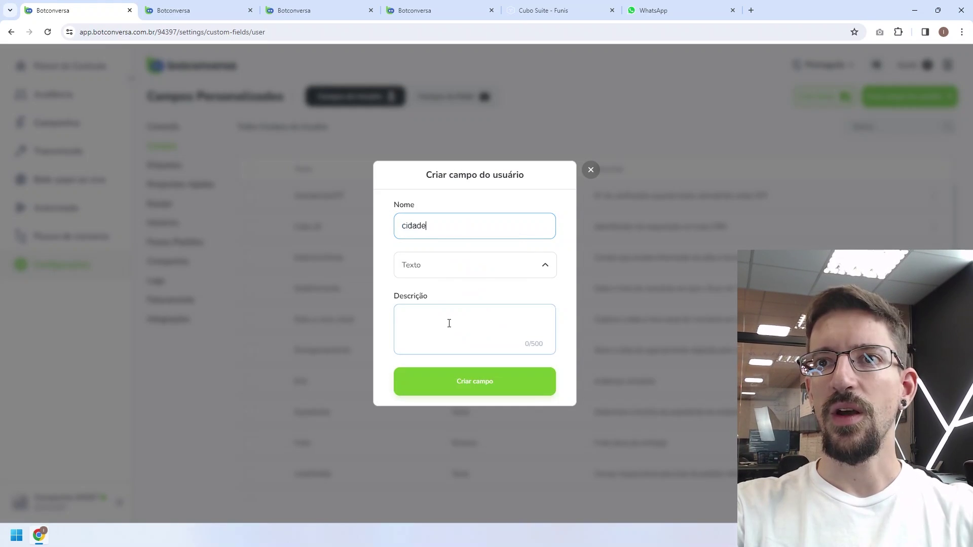
{"action": "left_click", "coordinate": [480, 381]}
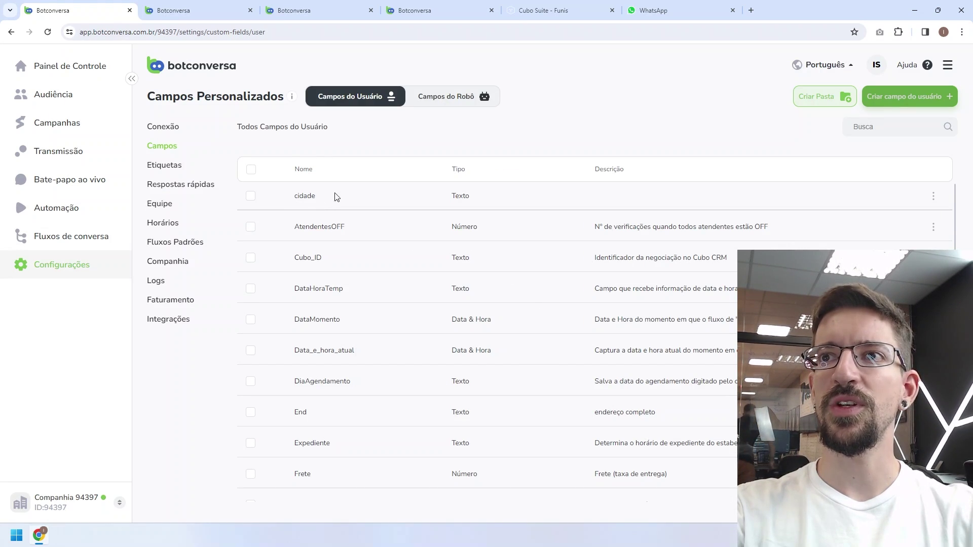
Step: Return to the Integra CUBO flow and set the new Condição block to cidade with the rule Possui algum valor
{"action": "left_click", "coordinate": [498, 11]}
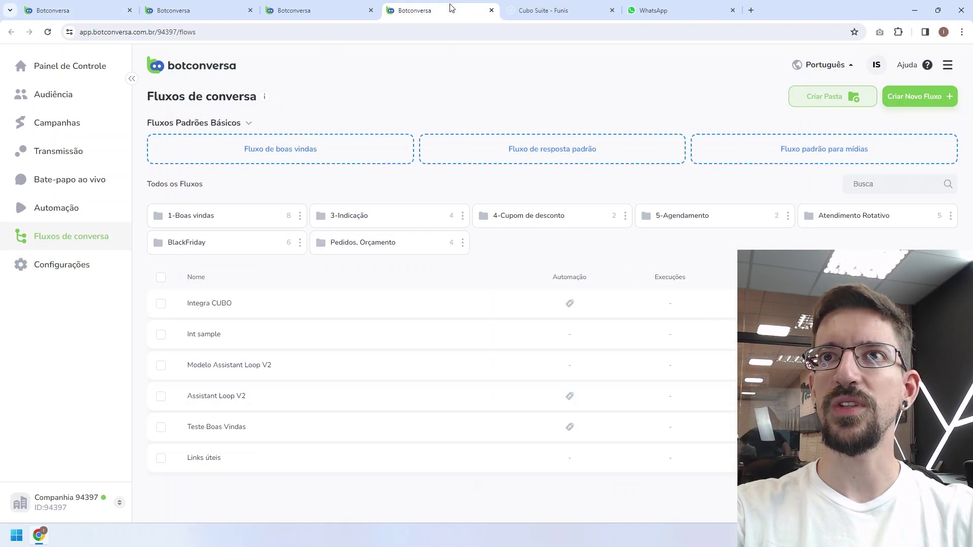
{"action": "left_click", "coordinate": [397, 207]}
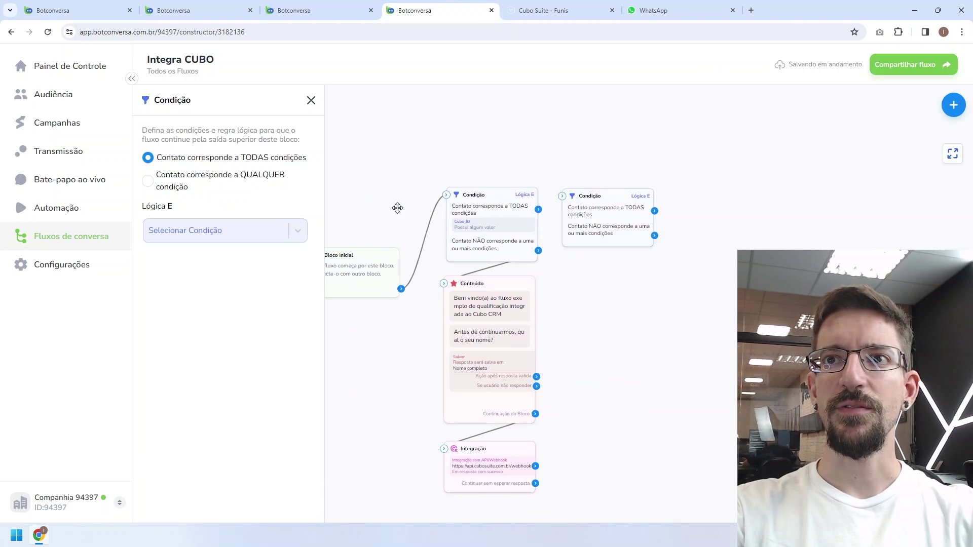
{"action": "left_click", "coordinate": [190, 230]}
{"action": "scroll", "coordinate": [224, 304], "scroll_direction": "down", "scroll_amount": 5}
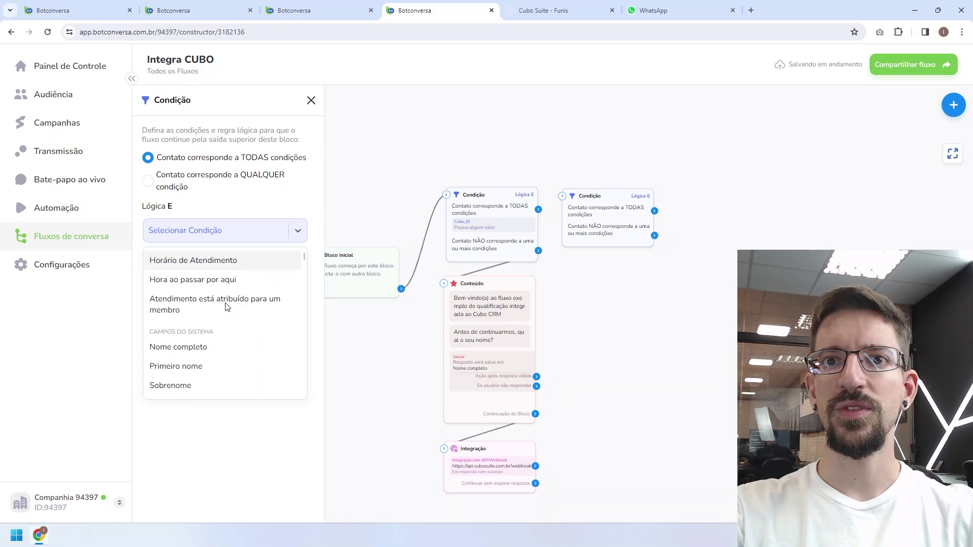
{"action": "scroll", "coordinate": [223, 299], "scroll_direction": "down", "scroll_amount": 5}
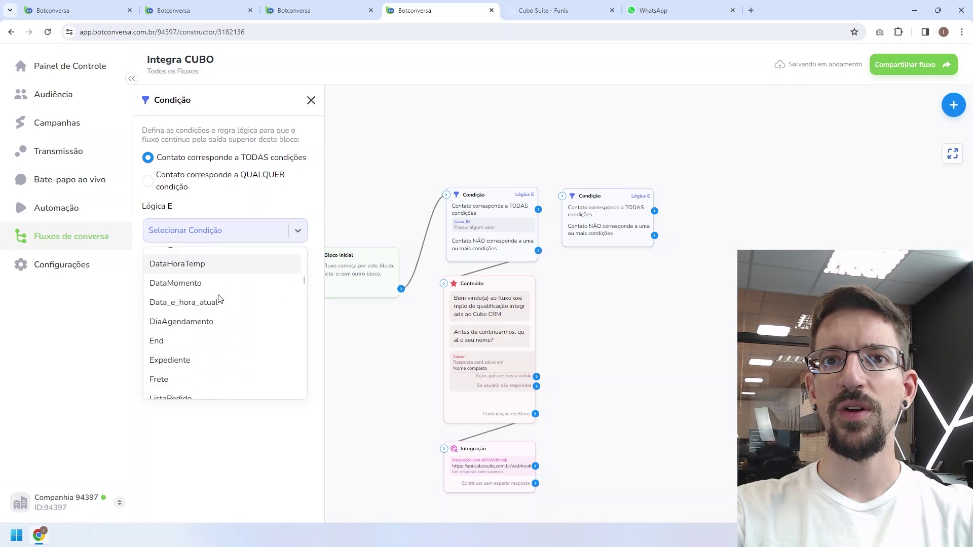
{"action": "scroll", "coordinate": [219, 299], "scroll_direction": "down", "scroll_amount": 3}
{"action": "left_click", "coordinate": [191, 296]}
{"action": "left_click", "coordinate": [201, 239]}
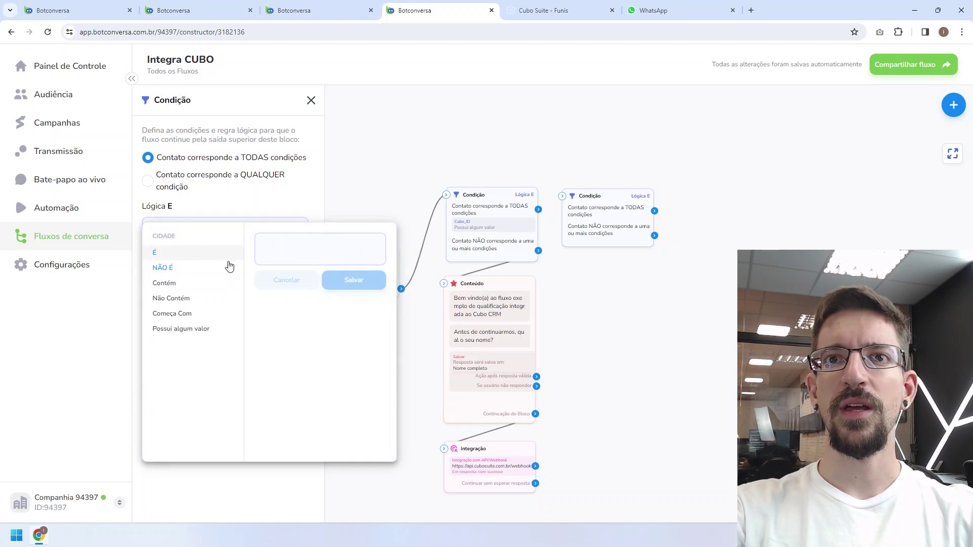
{"action": "left_click", "coordinate": [199, 332]}
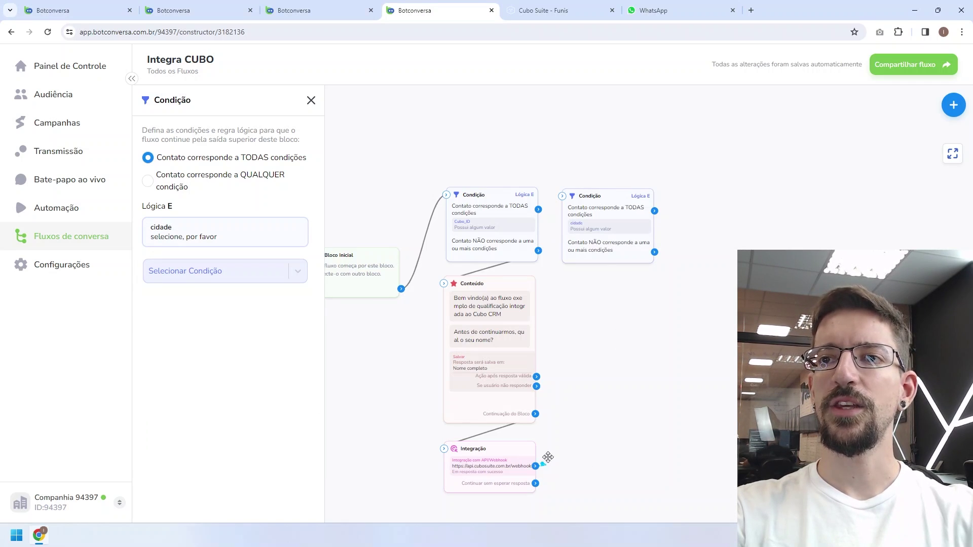
Step: Connect the Integração block's success output and the Cubo_ID condition's matching output to the cidade condition
{"action": "left_click_drag", "start_coordinate": [536, 465], "coordinate": [614, 201]}
{"action": "left_click_drag", "start_coordinate": [612, 198], "coordinate": [598, 197]}
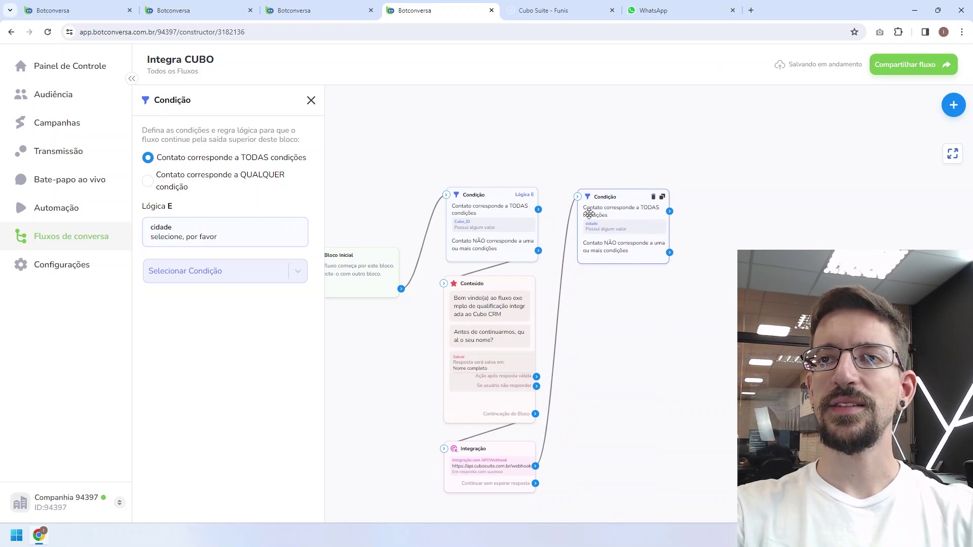
{"action": "scroll", "coordinate": [522, 232], "scroll_direction": "up", "scroll_amount": 5}
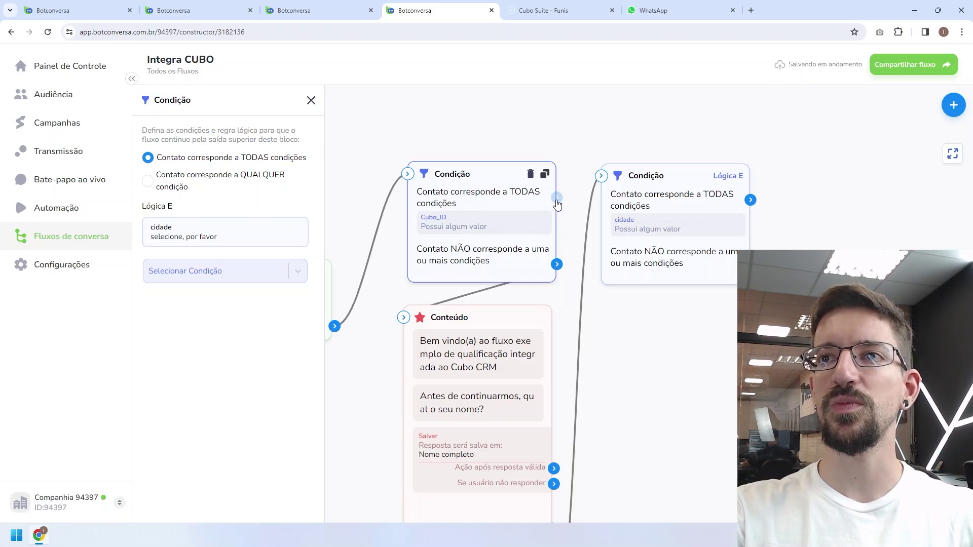
{"action": "left_click_drag", "start_coordinate": [557, 204], "coordinate": [602, 177]}
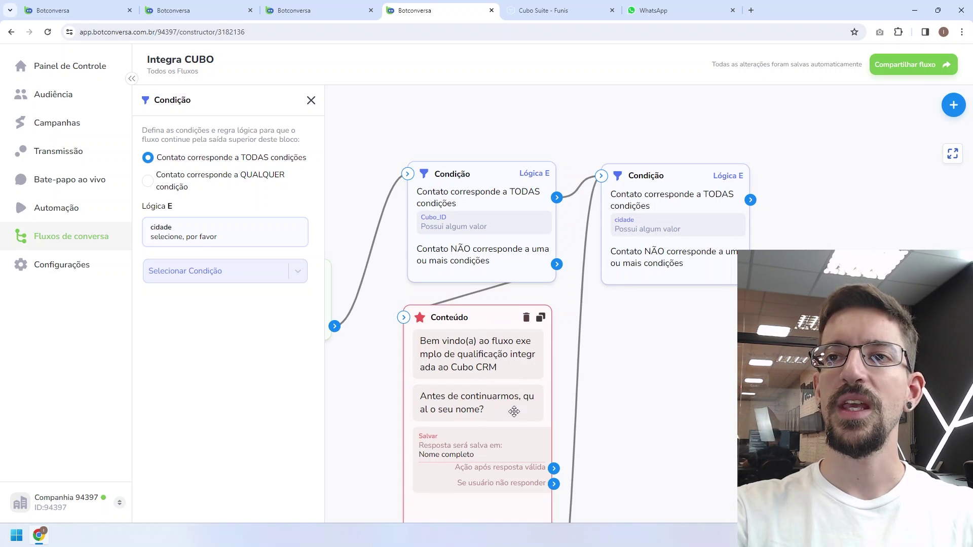
Step: Add a Conteúdo block below the cidade condition and delete its default empty text element
{"action": "left_click_drag", "start_coordinate": [677, 438], "coordinate": [612, 415]}
{"action": "left_click", "coordinate": [951, 117]}
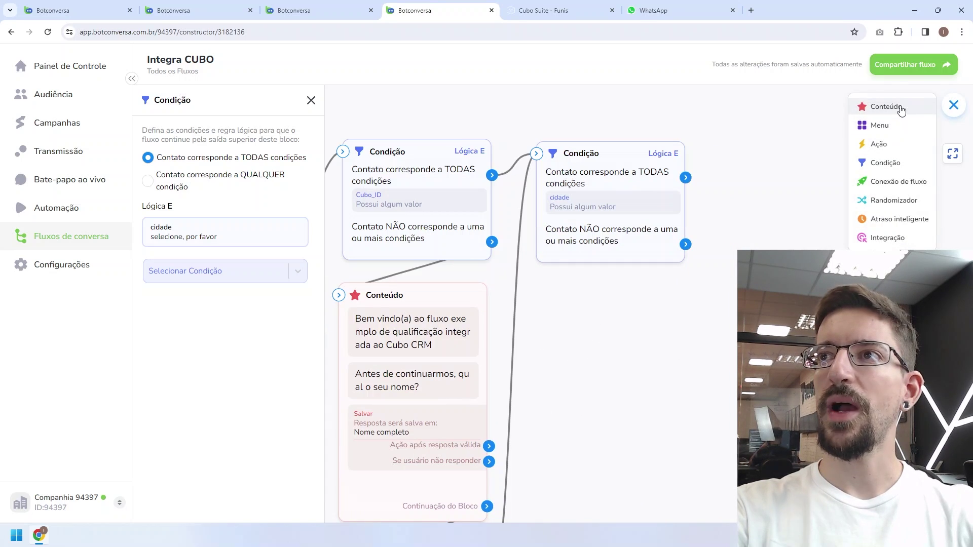
{"action": "left_click_drag", "start_coordinate": [864, 104], "coordinate": [552, 305]}
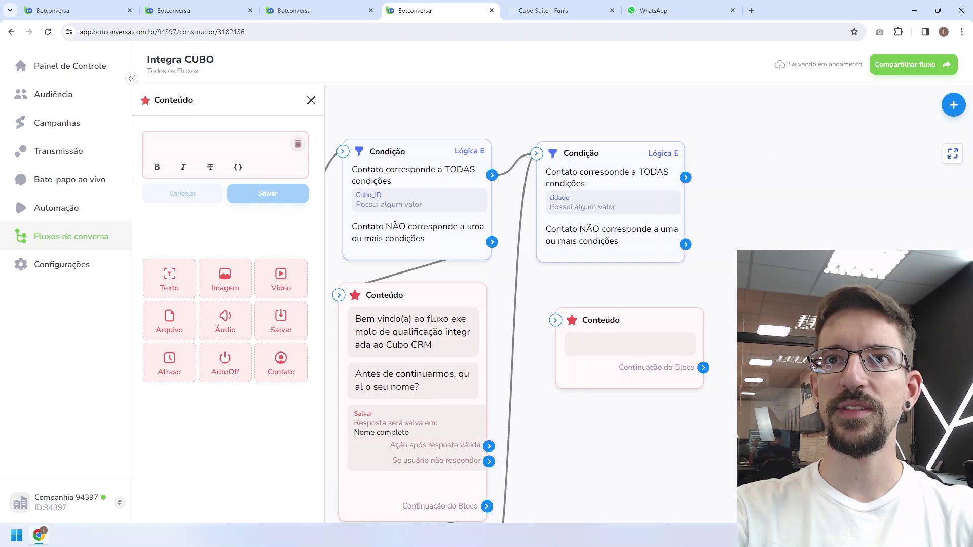
{"action": "left_click", "coordinate": [298, 144]}
{"action": "key", "text": "Return"}
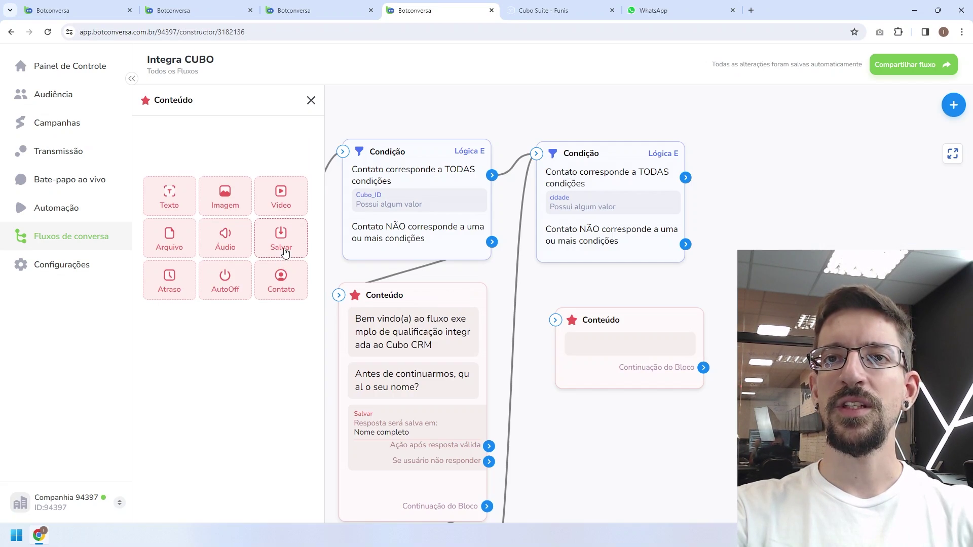
Step: Add a Salvar element to the new Conteúdo block with the question "Qual cidade você mora?"
{"action": "left_click", "coordinate": [283, 247]}
{"action": "left_click", "coordinate": [285, 245]}
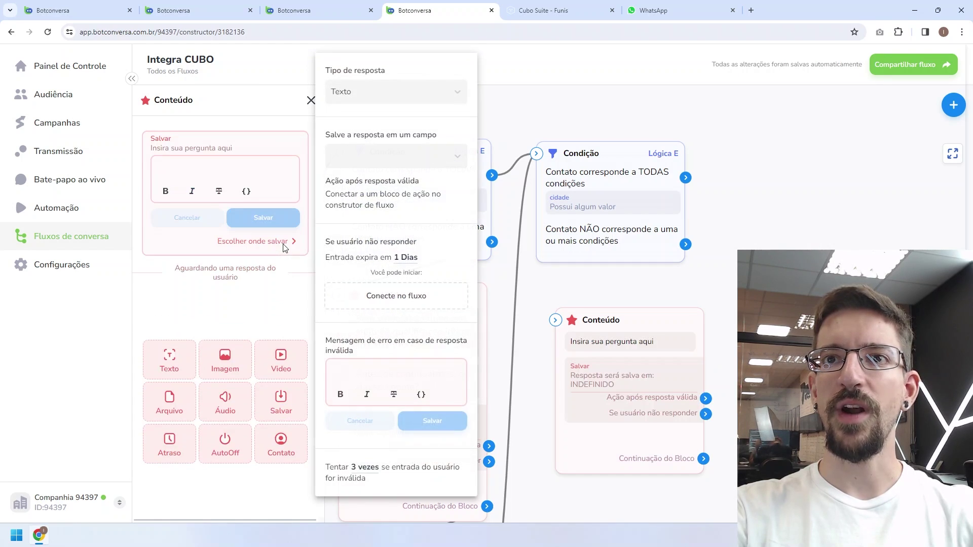
{"action": "left_click", "coordinate": [269, 286]}
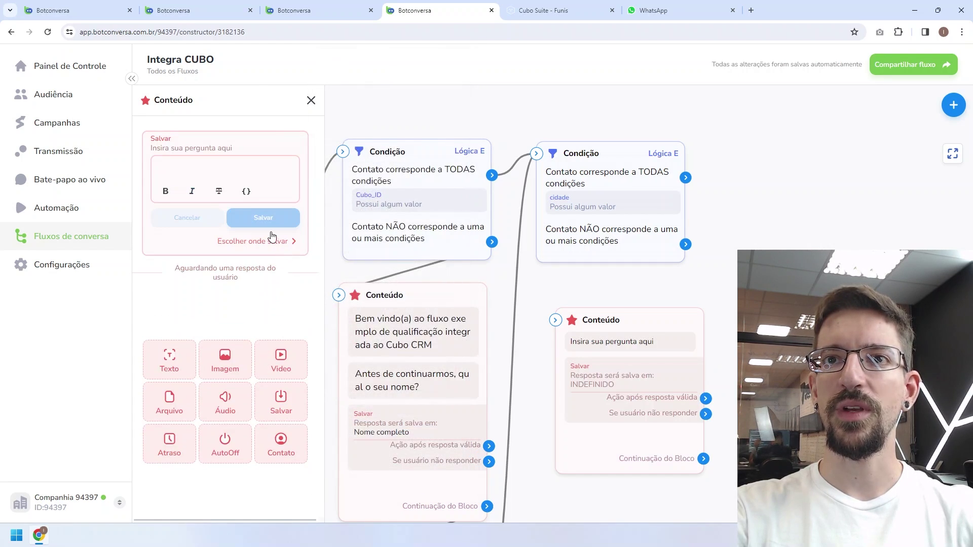
{"action": "left_click", "coordinate": [228, 167]}
{"action": "type", "text": "Qual cidade você mora?"}
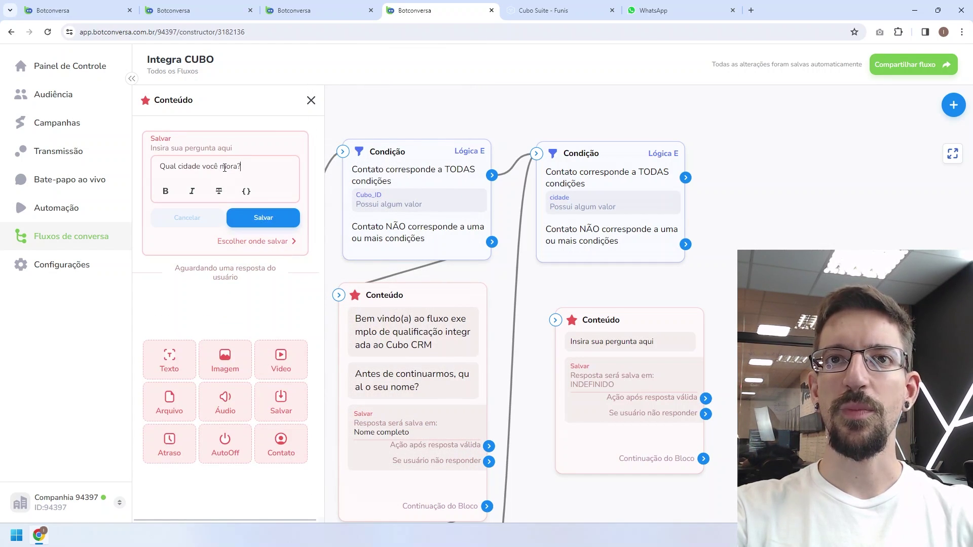
Step: Store the city question's answer in the cidade field and save the question
{"action": "left_click", "coordinate": [270, 244]}
{"action": "left_click", "coordinate": [401, 156]}
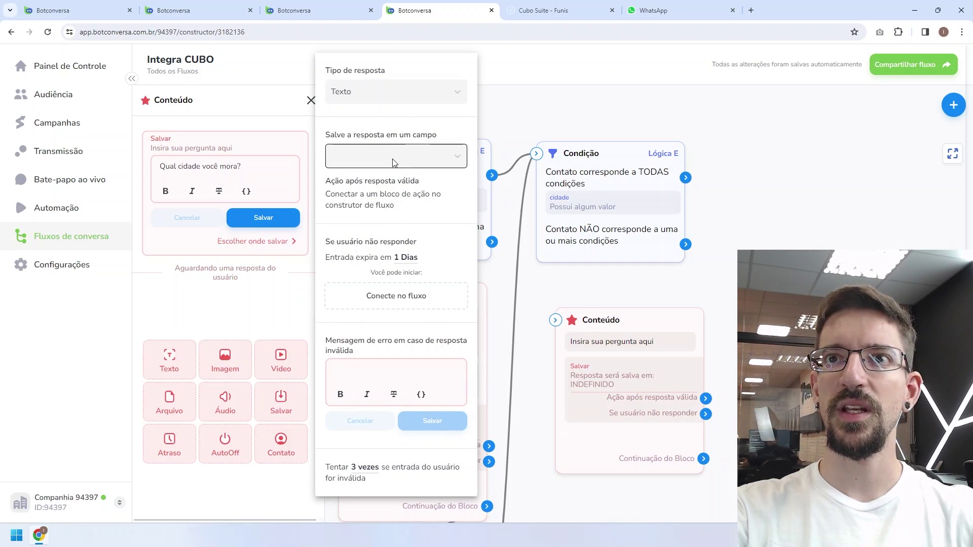
{"action": "scroll", "coordinate": [375, 264], "scroll_direction": "down", "scroll_amount": 5}
{"action": "left_click", "coordinate": [375, 213]}
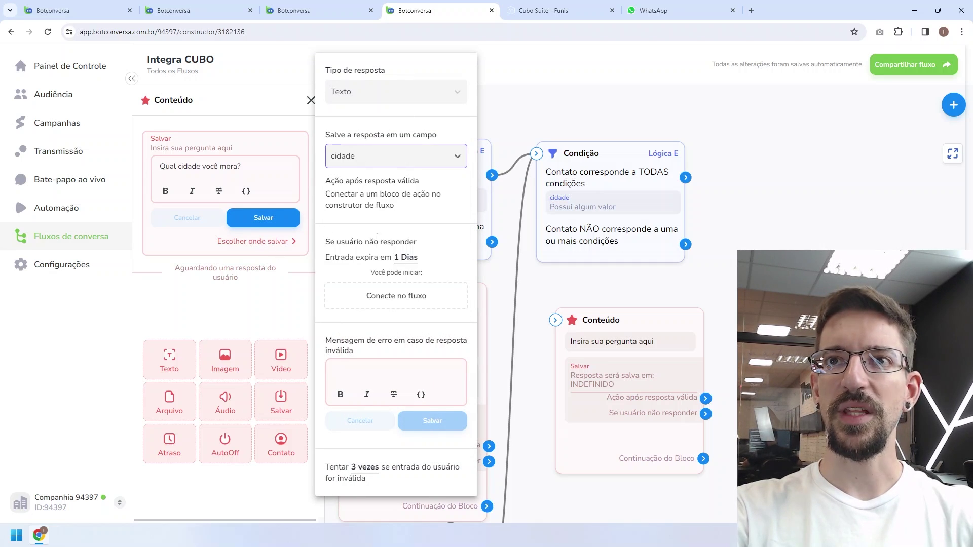
{"action": "left_click", "coordinate": [269, 220]}
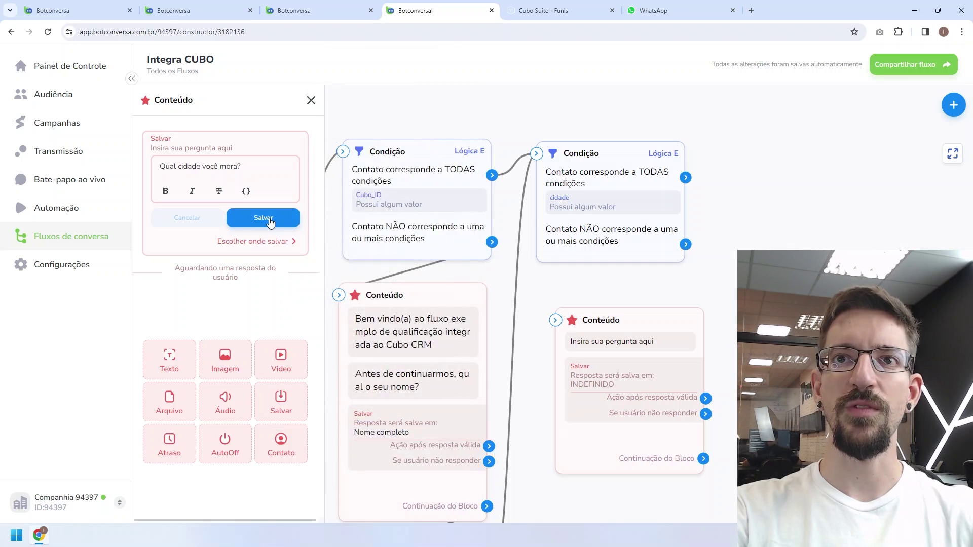
Step: Save the city question and connect the cidade condition's non-matching output to its Conteúdo block
{"action": "left_click", "coordinate": [269, 220]}
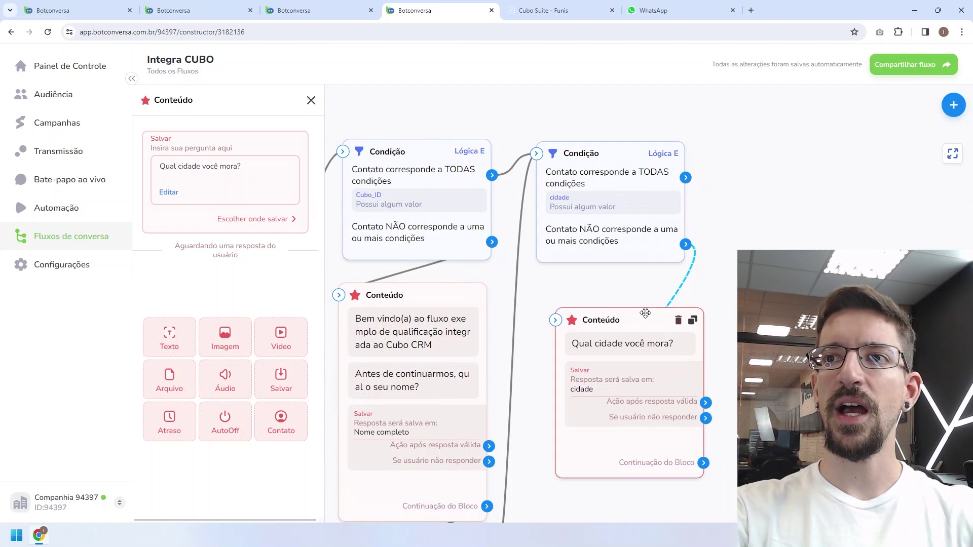
{"action": "left_click_drag", "start_coordinate": [617, 326], "coordinate": [596, 312]}
Step: Duplicate the Integração block, place the copy below the city question, and connect that question's Continuação do Bloco output to it
{"action": "scroll", "coordinate": [654, 284], "scroll_direction": "down", "scroll_amount": 4}
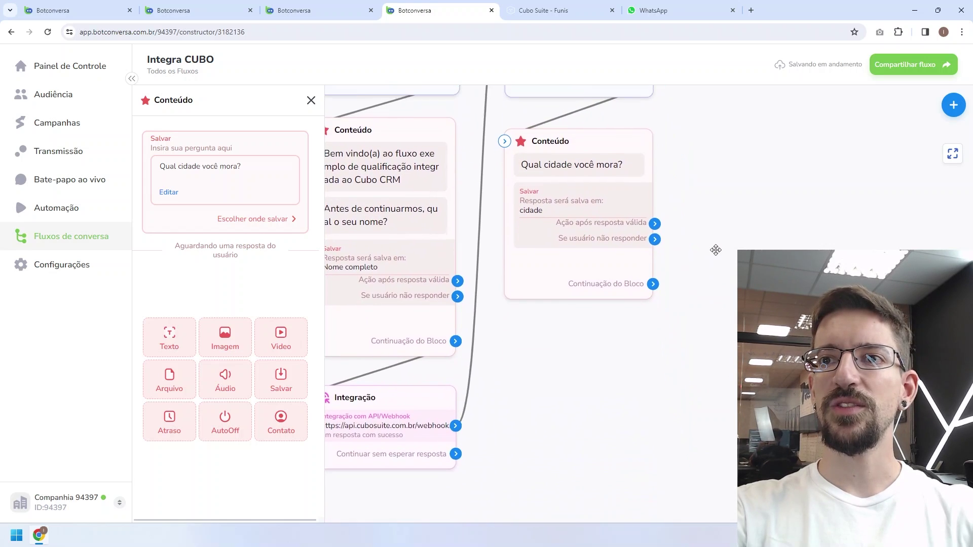
{"action": "left_click_drag", "start_coordinate": [563, 411], "coordinate": [610, 389]}
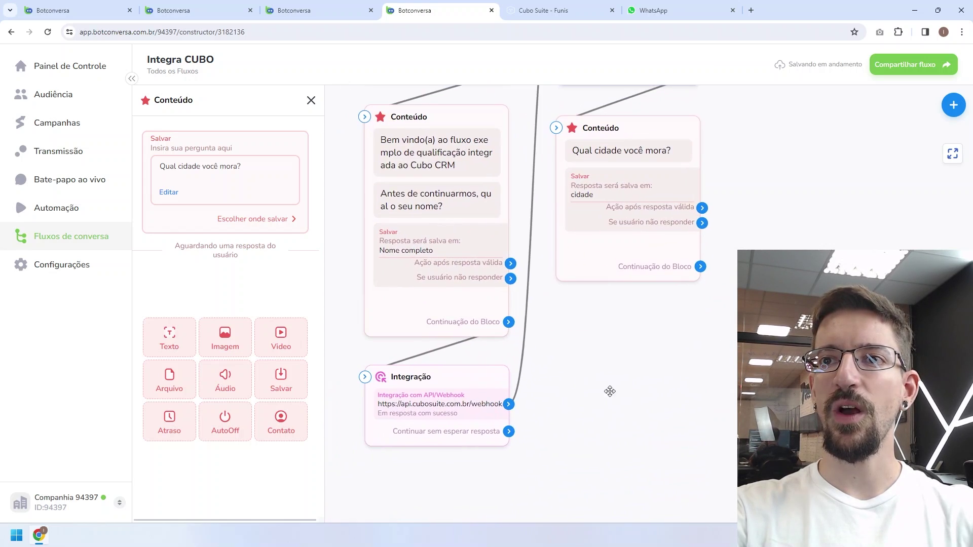
{"action": "left_click", "coordinate": [465, 385]}
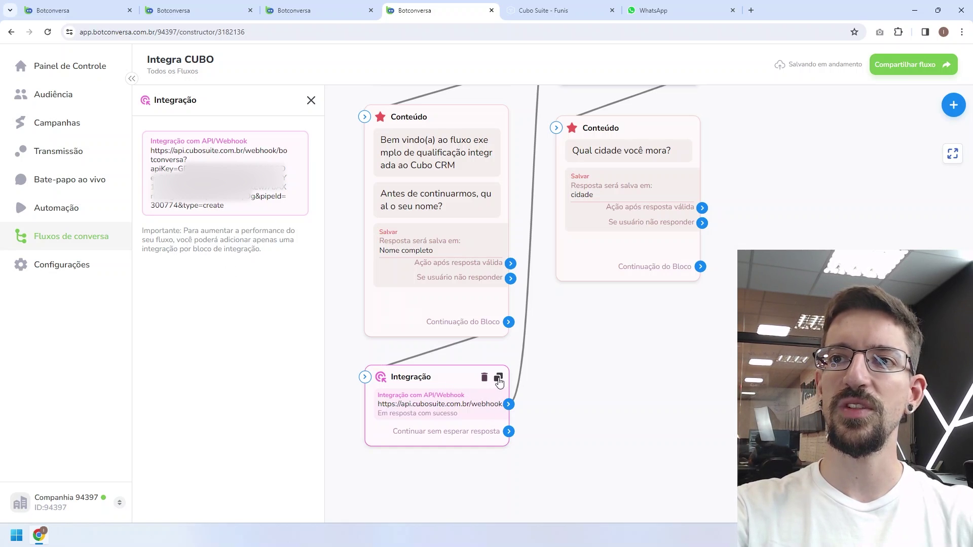
{"action": "left_click", "coordinate": [498, 378]}
{"action": "left_click_drag", "start_coordinate": [597, 376], "coordinate": [622, 379]}
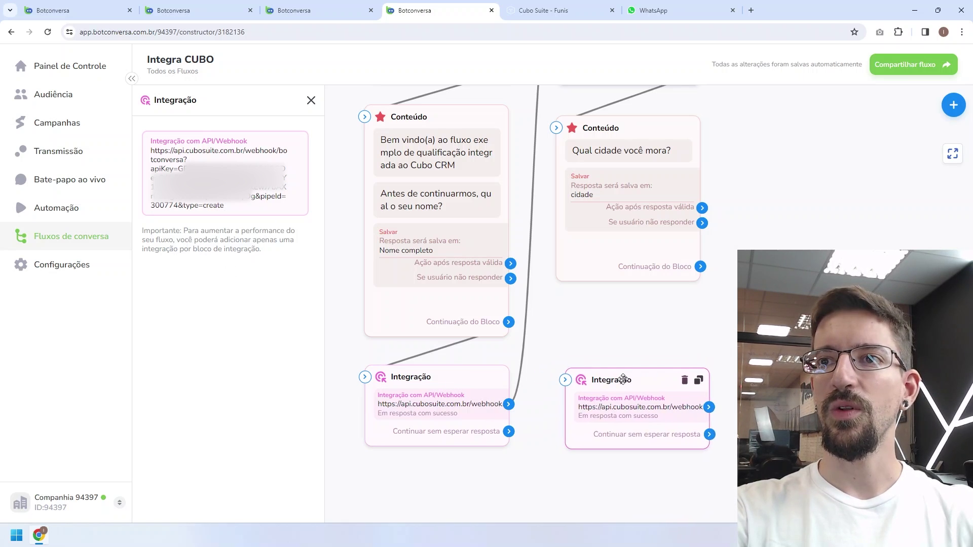
{"action": "left_click_drag", "start_coordinate": [700, 267], "coordinate": [567, 374]}
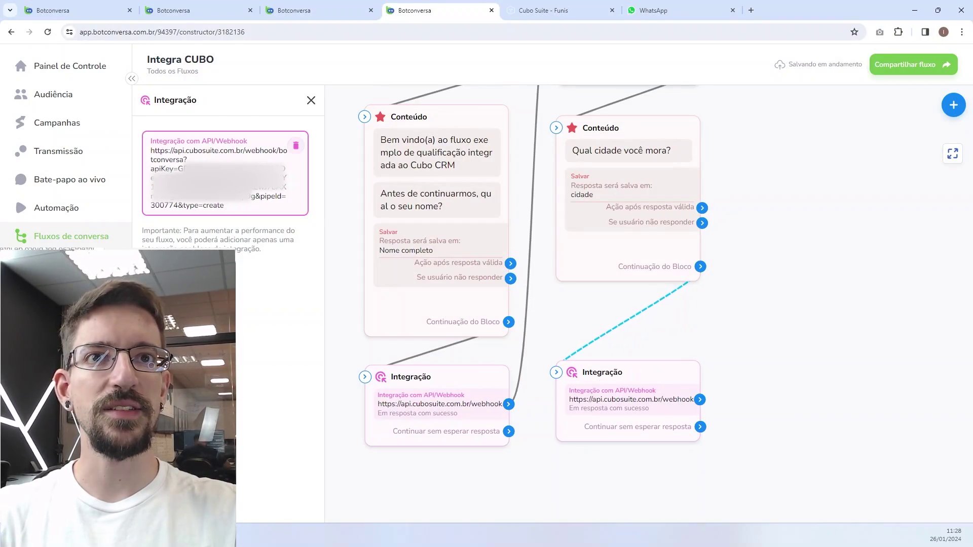
Step: Open the copied integration's request and change the type parameter at the end of its URL to update
{"action": "left_click", "coordinate": [297, 147]}
{"action": "key", "text": "End"}
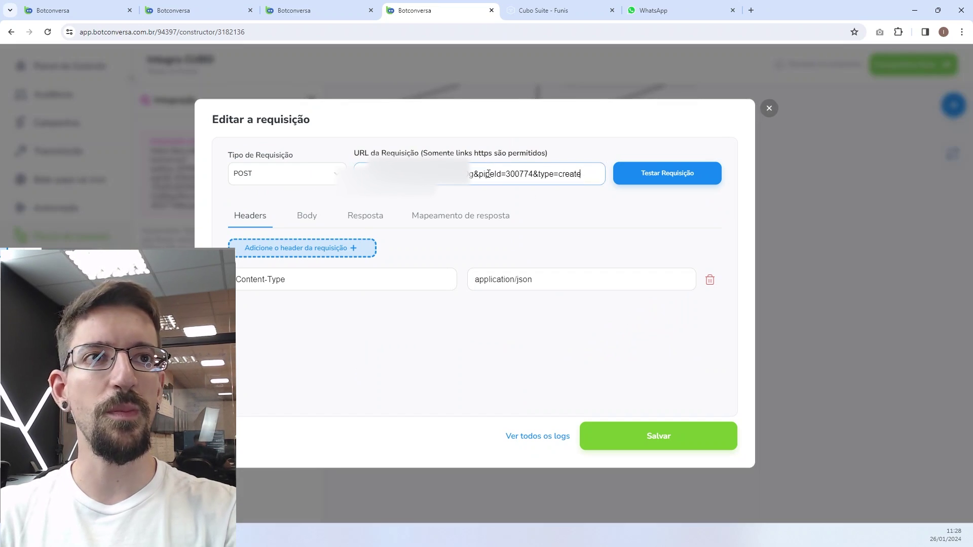
{"action": "key", "text": "BackSpace"}
{"action": "key", "text": "BackSpace"}
{"action": "key", "text": "BackSpace"}
{"action": "key", "text": "BackSpace"}
{"action": "key", "text": "BackSpace"}
{"action": "key", "text": "BackSpace"}
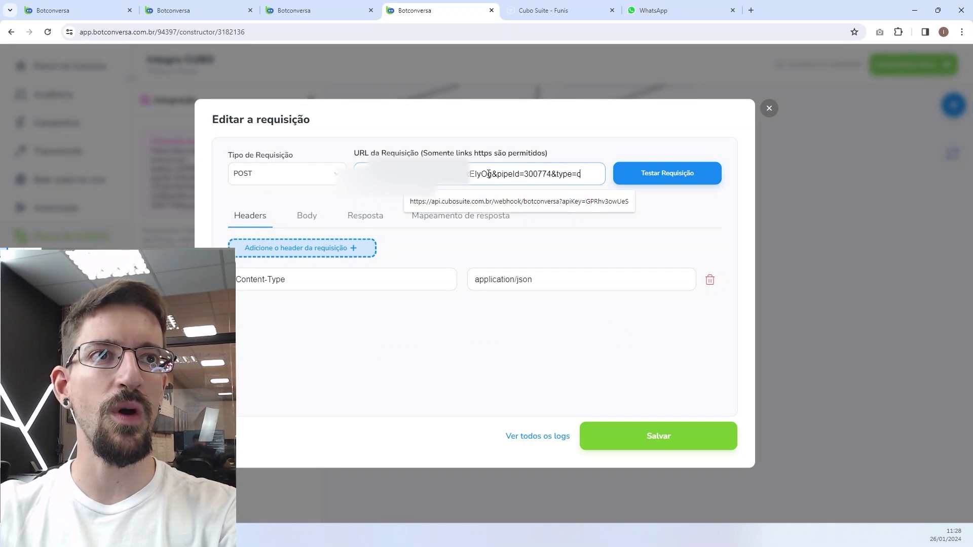
{"action": "type", "text": "update"}
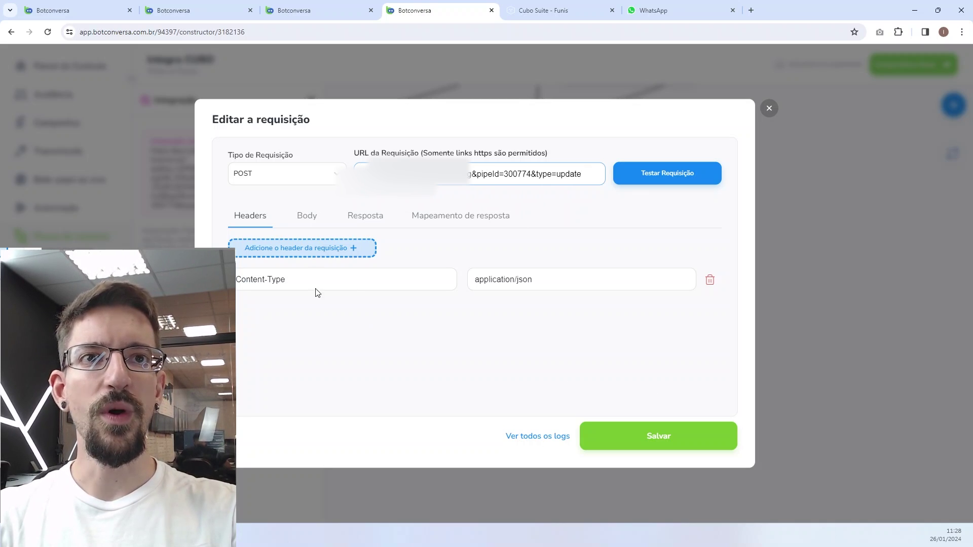
Step: Remove the title, peopleName and peoplePhone keys from the request body
{"action": "left_click", "coordinate": [312, 223]}
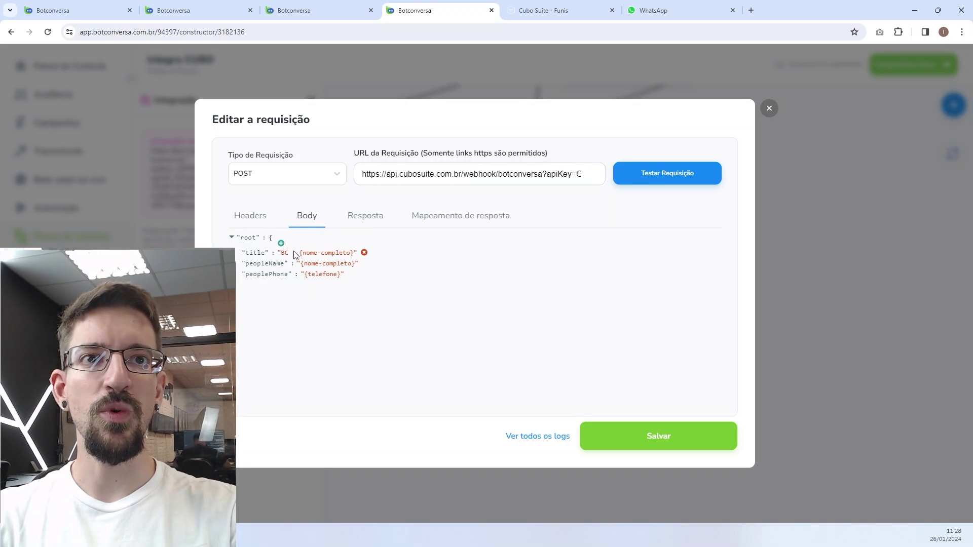
{"action": "left_click", "coordinate": [364, 253]}
{"action": "left_click", "coordinate": [231, 238]}
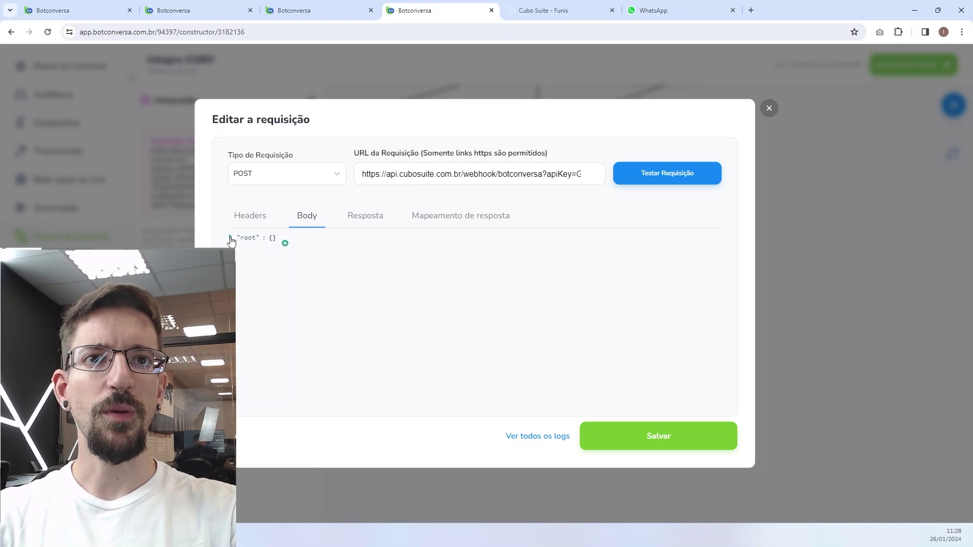
Step: Add an id key to the request body with the Cubo_ID field as its value
{"action": "left_click", "coordinate": [285, 244]}
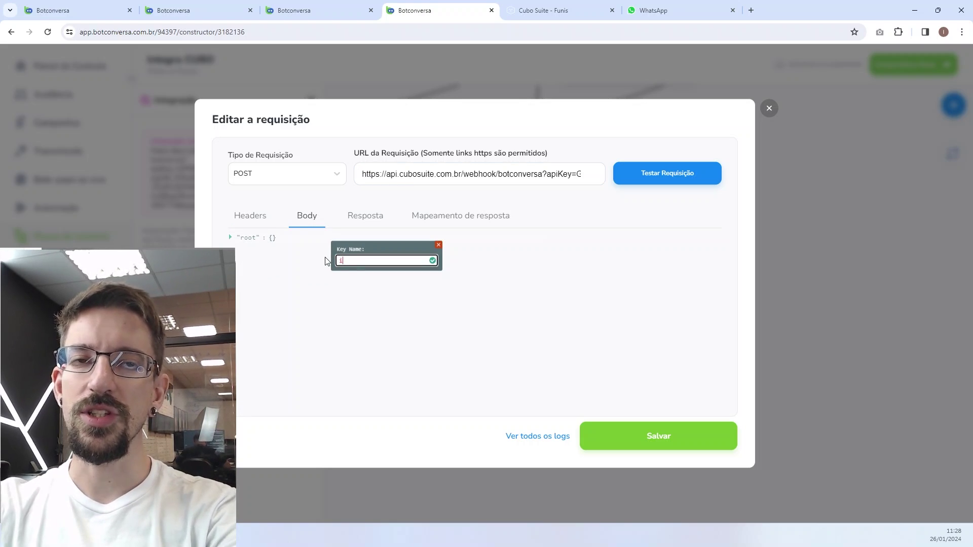
{"action": "key", "text": "Return"}
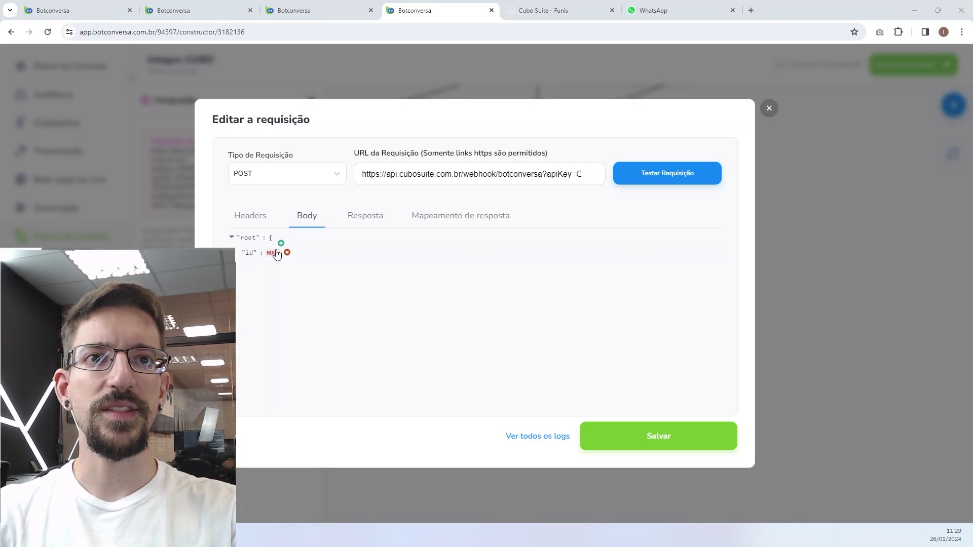
{"action": "left_click", "coordinate": [273, 254]}
{"action": "left_click", "coordinate": [325, 358]}
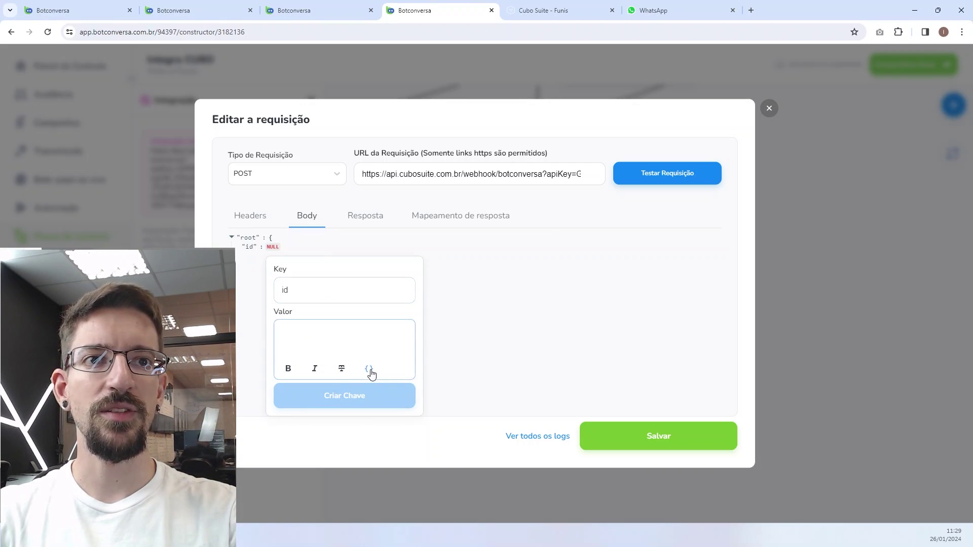
{"action": "left_click", "coordinate": [369, 369]}
{"action": "scroll", "coordinate": [413, 410], "scroll_direction": "down", "scroll_amount": 5}
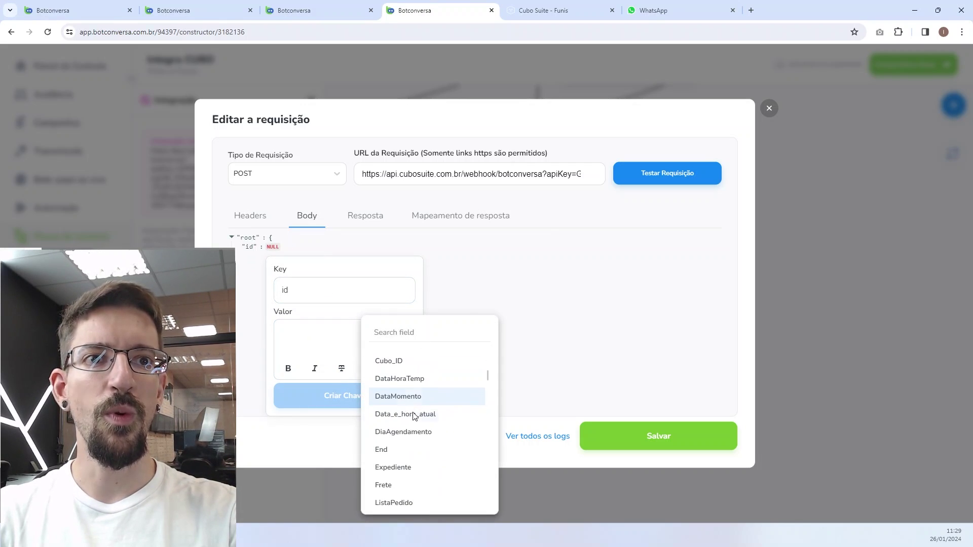
{"action": "left_click", "coordinate": [404, 362]}
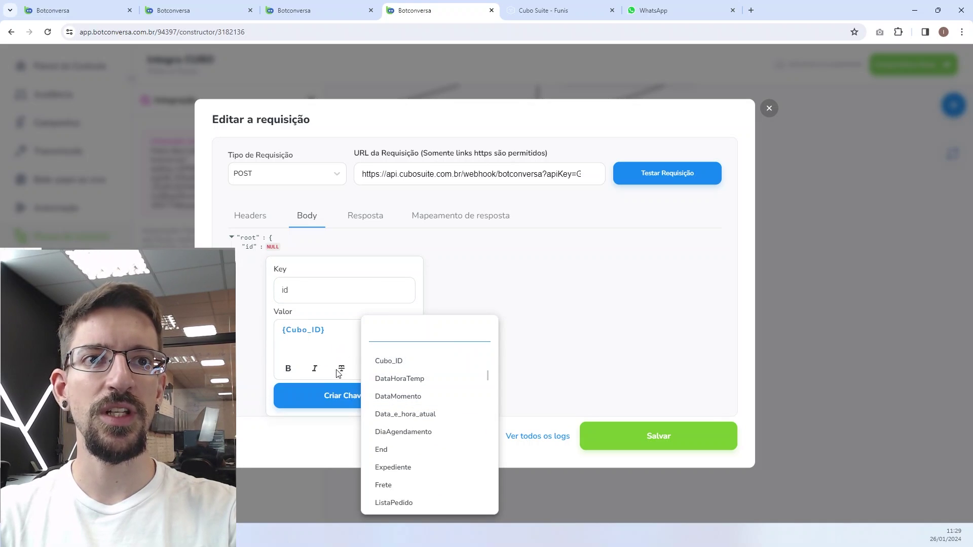
{"action": "left_click", "coordinate": [324, 396]}
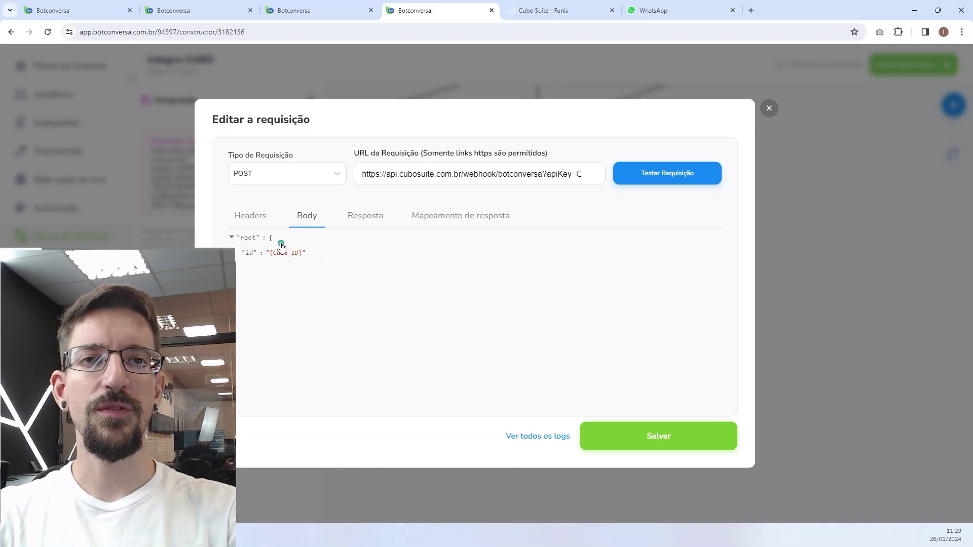
Step: Add the body key customfield_304079, copying the Cidade field's ID from Campos Personalizados in Cubo Suite
{"action": "left_click", "coordinate": [281, 244]}
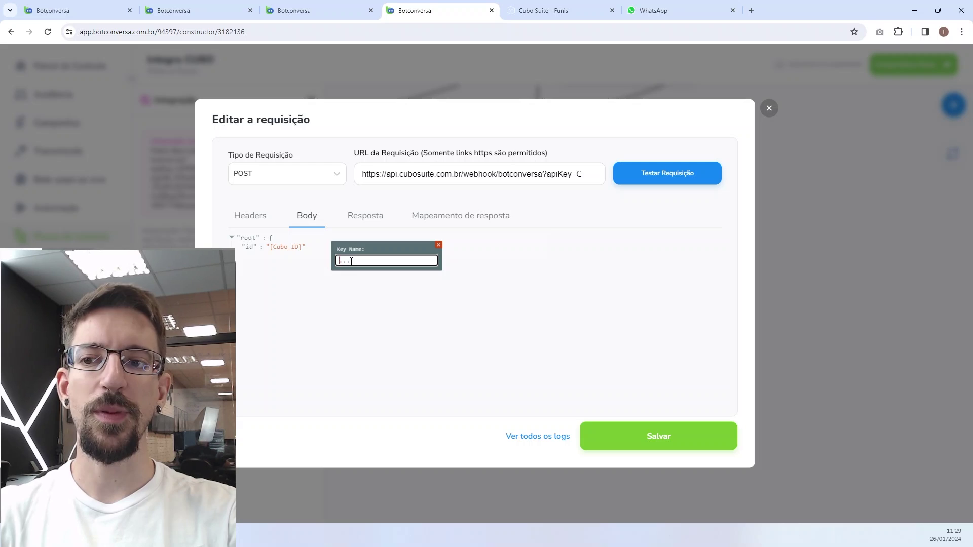
{"action": "type", "text": "cus"}
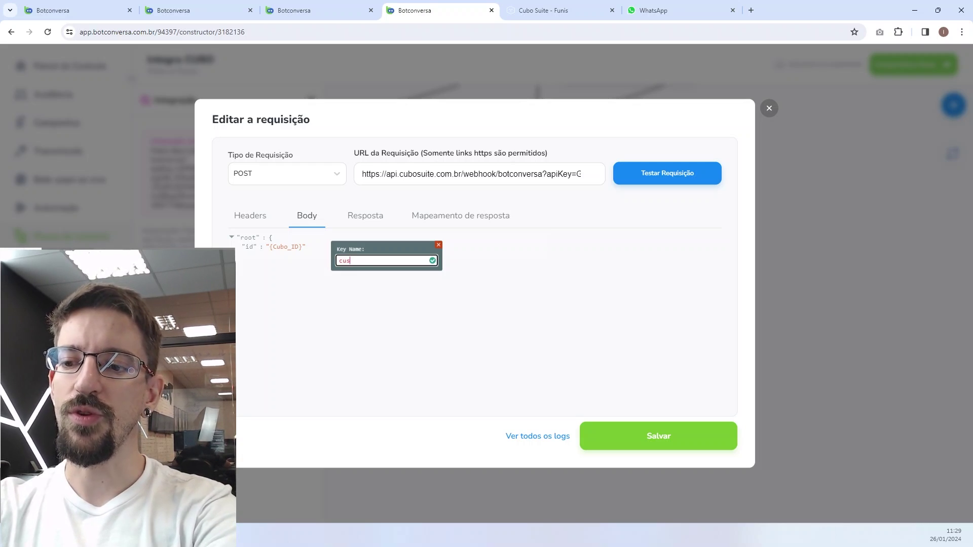
{"action": "type", "text": "tomfield_"}
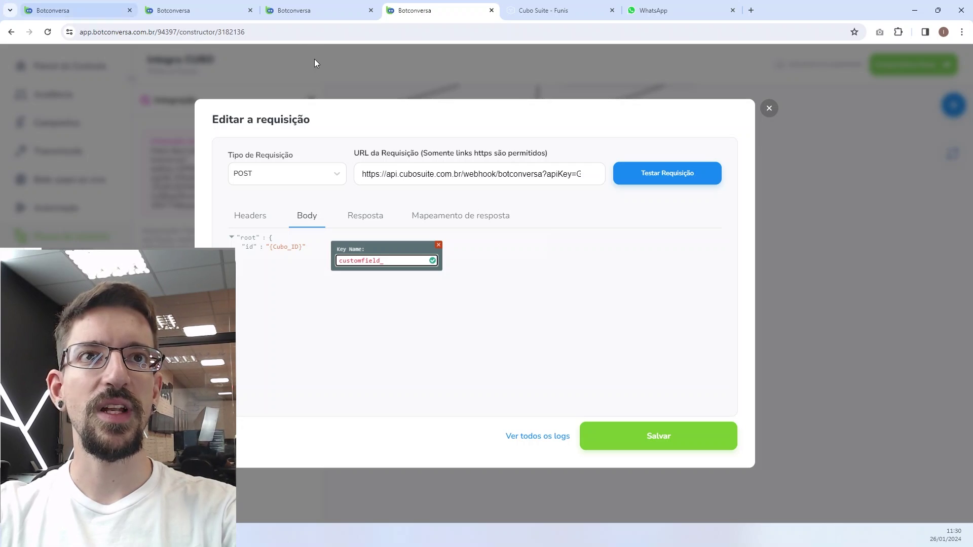
{"action": "left_click", "coordinate": [552, 11]}
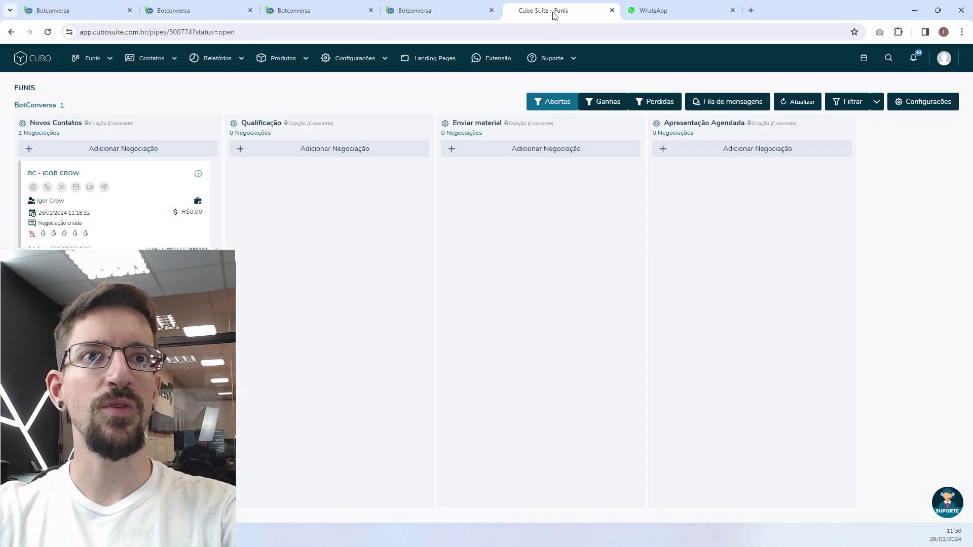
{"action": "left_click", "coordinate": [366, 63]}
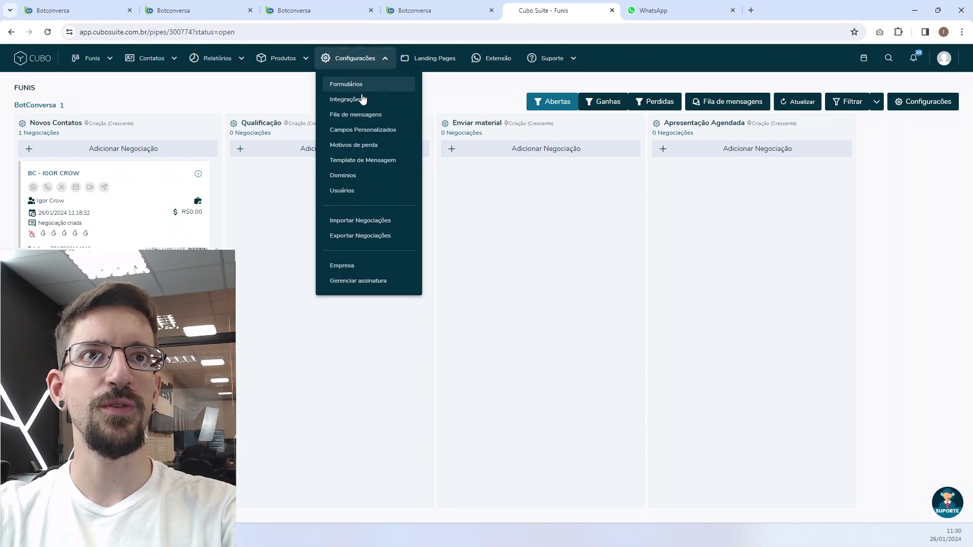
{"action": "left_click", "coordinate": [363, 129]}
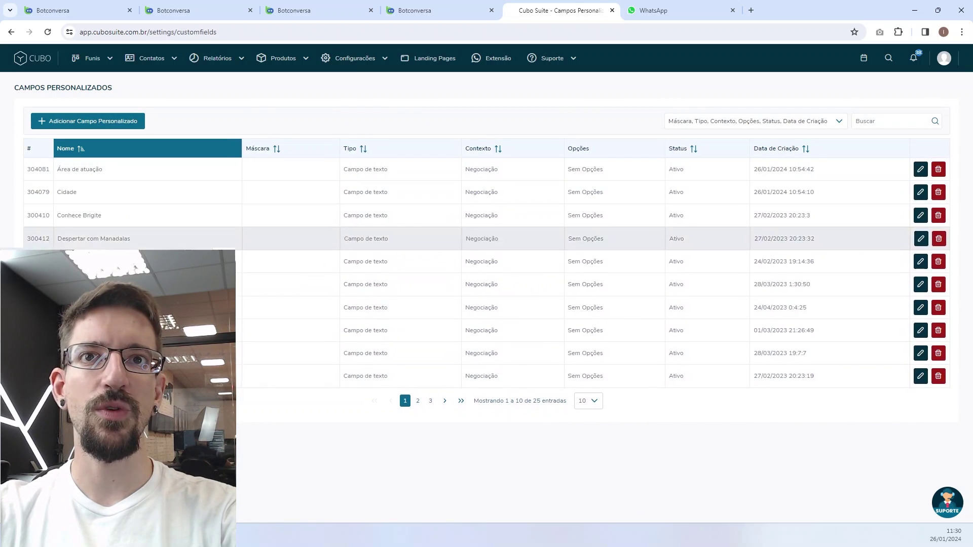
{"action": "double_click", "coordinate": [36, 194]}
{"action": "key", "text": "ctrl+c"}
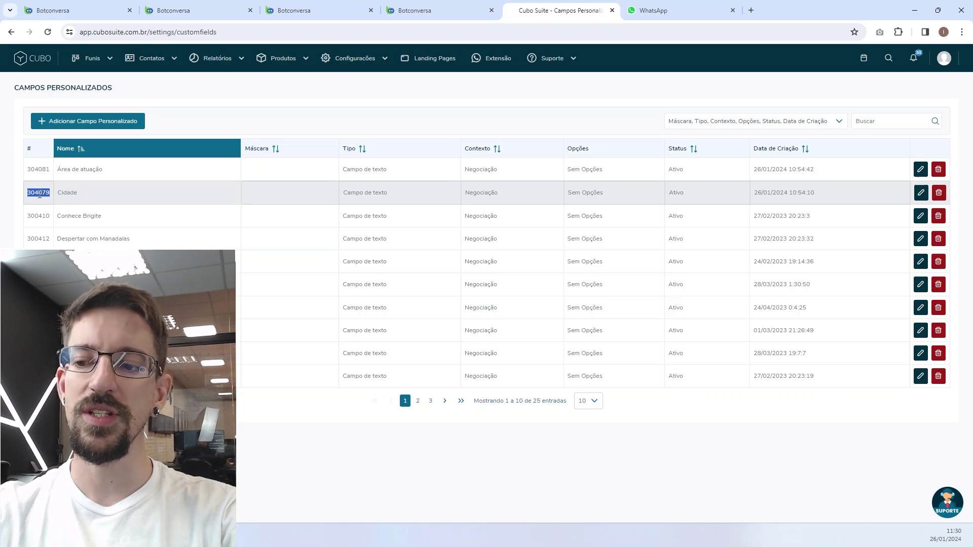
{"action": "left_click", "coordinate": [434, 9]}
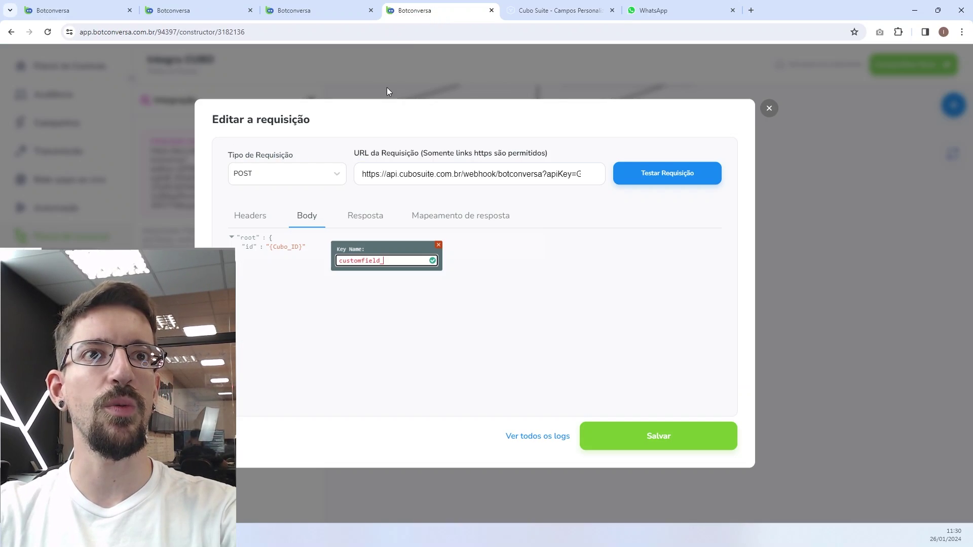
{"action": "key", "text": "ctrl+v"}
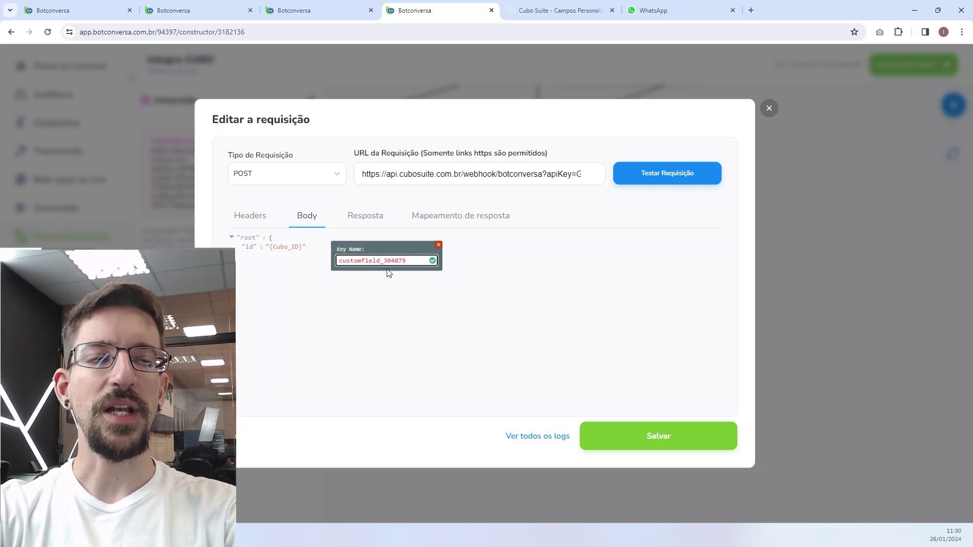
{"action": "key", "text": "Return"}
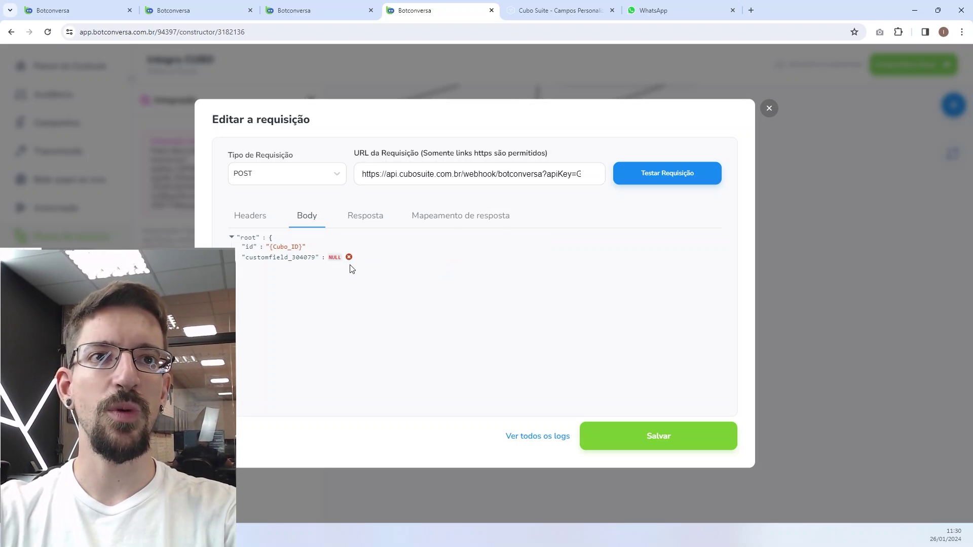
Step: Set the value of the customfield_304079 key to the cidade user field
{"action": "left_click", "coordinate": [334, 258]}
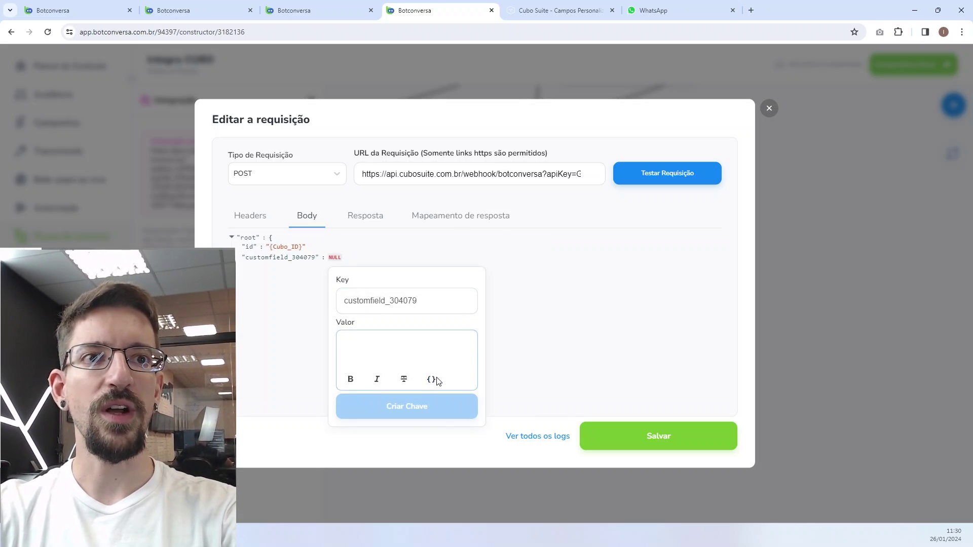
{"action": "left_click", "coordinate": [431, 379]}
{"action": "scroll", "coordinate": [482, 387], "scroll_direction": "down", "scroll_amount": 5}
{"action": "scroll", "coordinate": [484, 386], "scroll_direction": "up", "scroll_amount": 2}
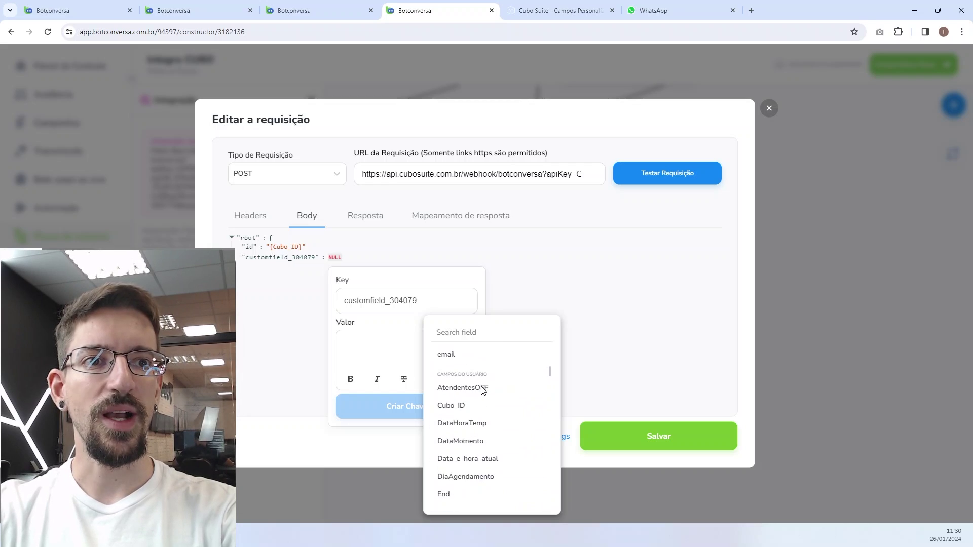
{"action": "scroll", "coordinate": [483, 387], "scroll_direction": "down", "scroll_amount": 6}
{"action": "scroll", "coordinate": [482, 392], "scroll_direction": "up", "scroll_amount": 3}
{"action": "scroll", "coordinate": [482, 394], "scroll_direction": "up", "scroll_amount": 1}
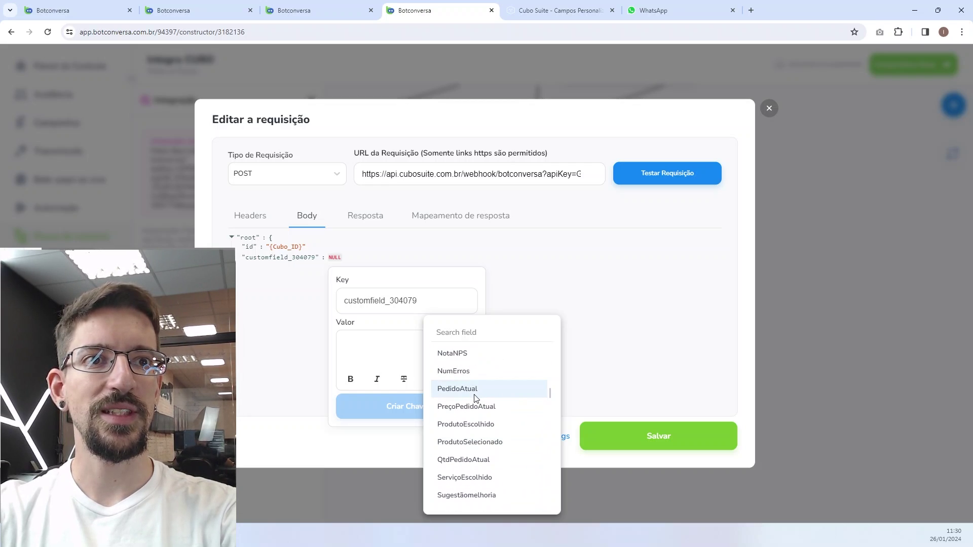
{"action": "scroll", "coordinate": [456, 387], "scroll_direction": "down", "scroll_amount": 3}
{"action": "left_click", "coordinate": [445, 382]}
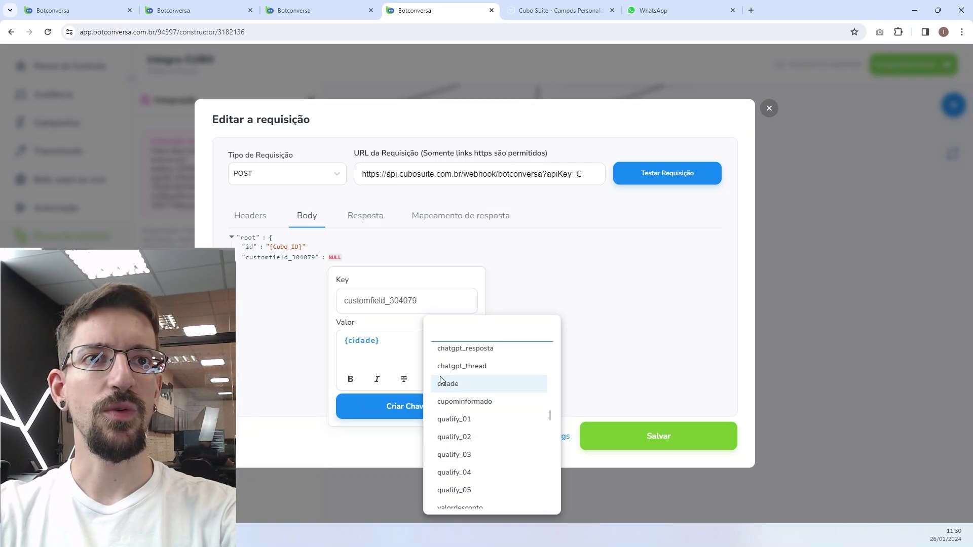
{"action": "left_click", "coordinate": [397, 409]}
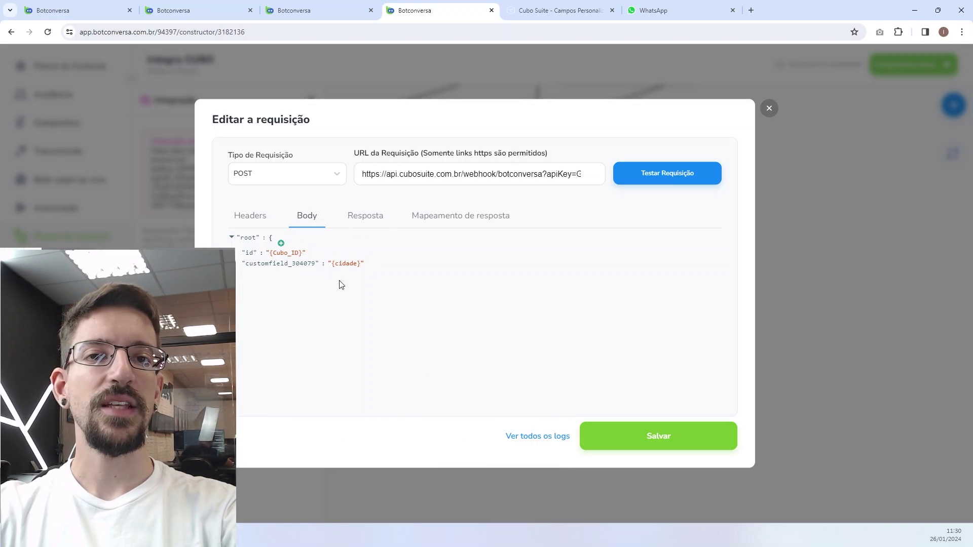
Step: Delete the id to Cubo_ID response mapping from the update request and save the request
{"action": "left_click", "coordinate": [440, 223]}
{"action": "left_click", "coordinate": [317, 291]}
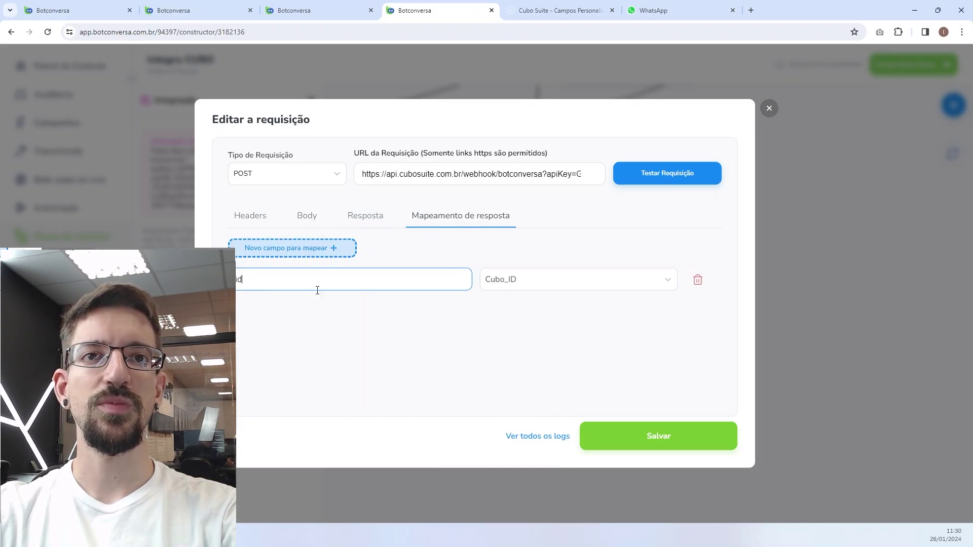
{"action": "left_click", "coordinate": [699, 281]}
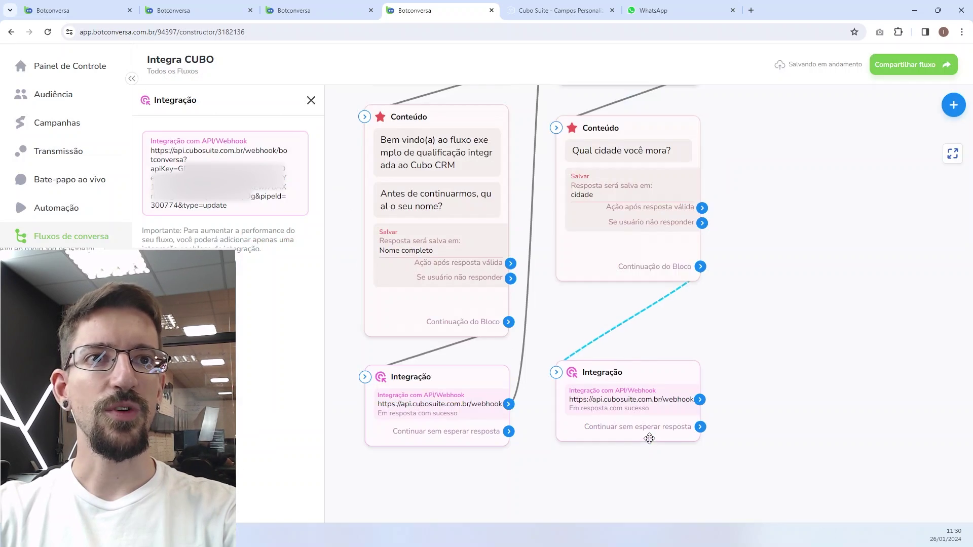
{"action": "scroll", "coordinate": [723, 408], "scroll_direction": "down", "scroll_amount": 2}
{"action": "scroll", "coordinate": [737, 395], "scroll_direction": "down", "scroll_amount": 2}
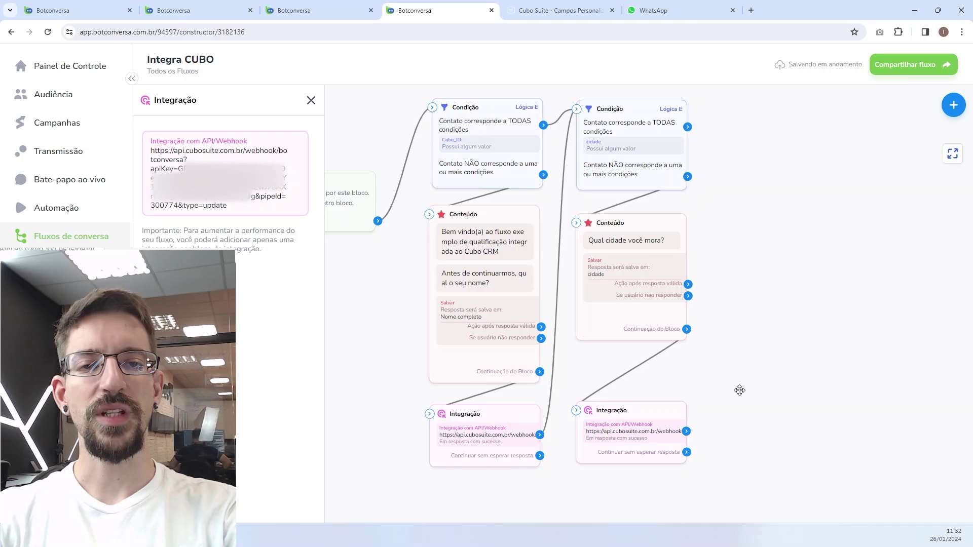
{"action": "scroll", "coordinate": [740, 385], "scroll_direction": "up", "scroll_amount": 2}
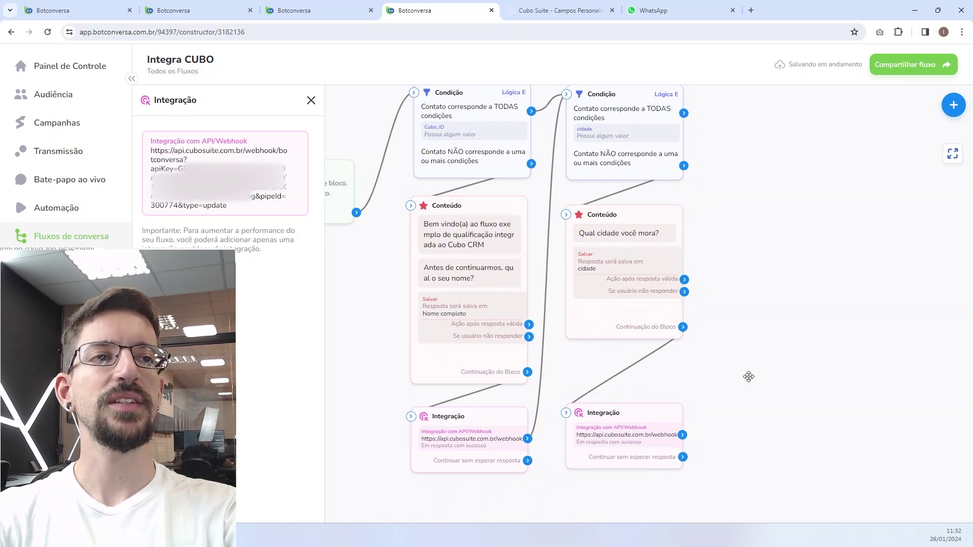
{"action": "left_click_drag", "start_coordinate": [749, 377], "coordinate": [712, 375]}
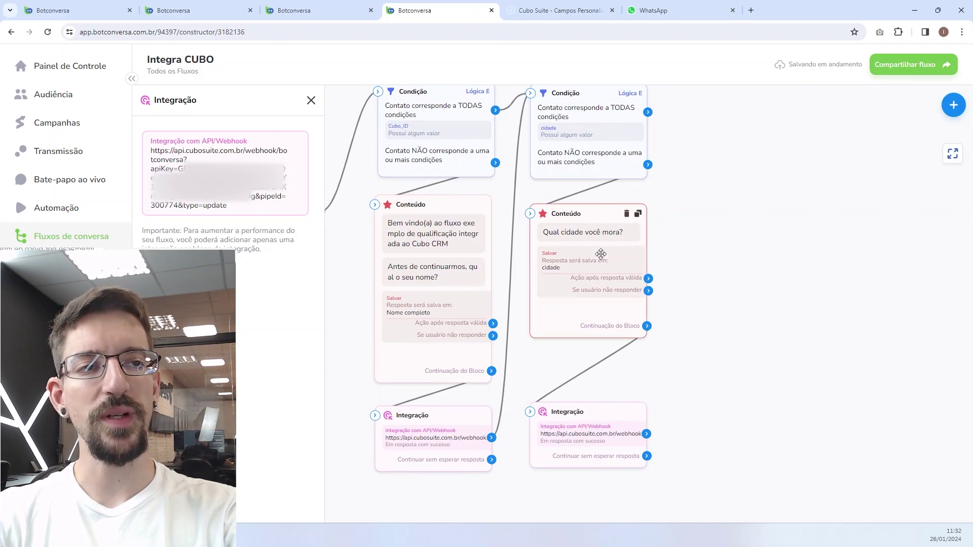
{"action": "left_click_drag", "start_coordinate": [743, 287], "coordinate": [792, 390]}
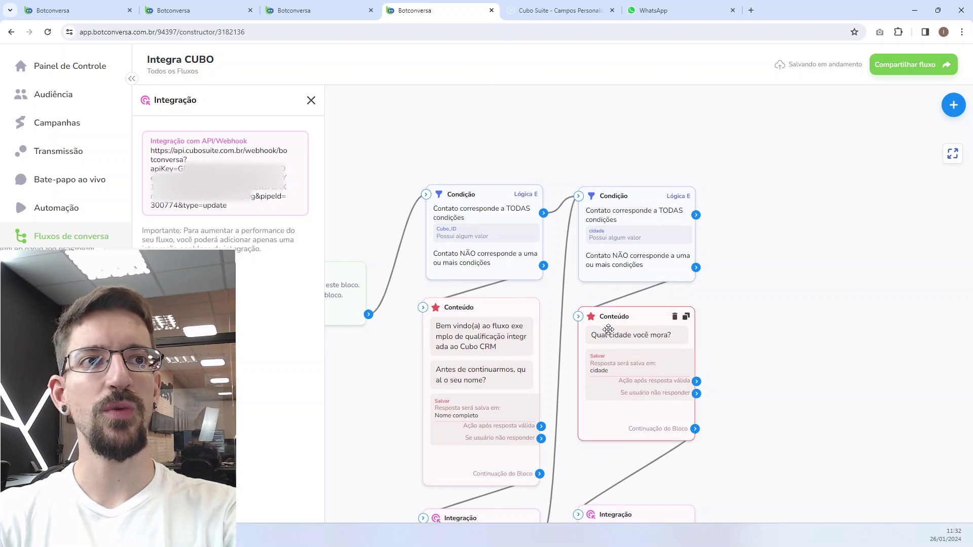
{"action": "left_click_drag", "start_coordinate": [778, 462], "coordinate": [760, 347]}
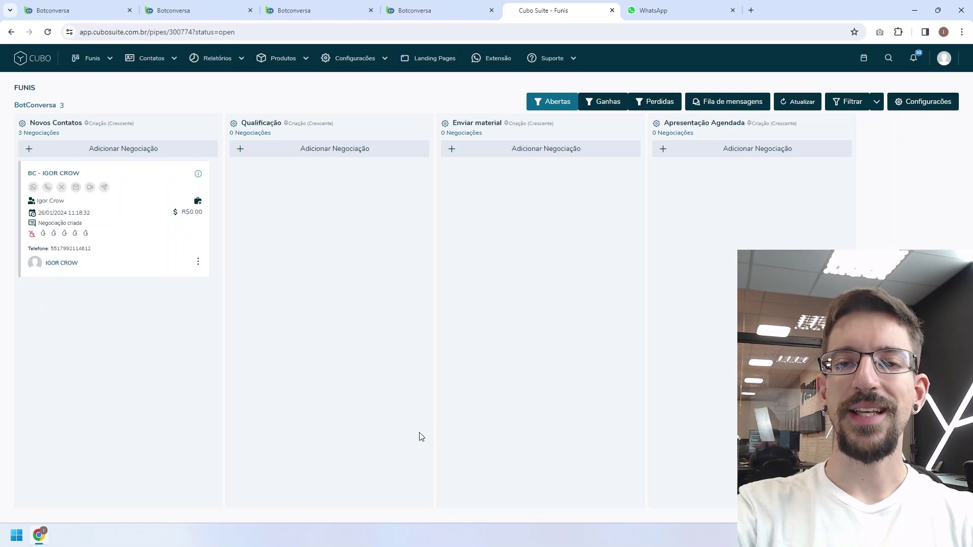
Step: Move the deal card in the BotConversa funnel from Novos Contatos to Qualificação and back again
{"action": "mouse_move", "coordinate": [73, 255]}
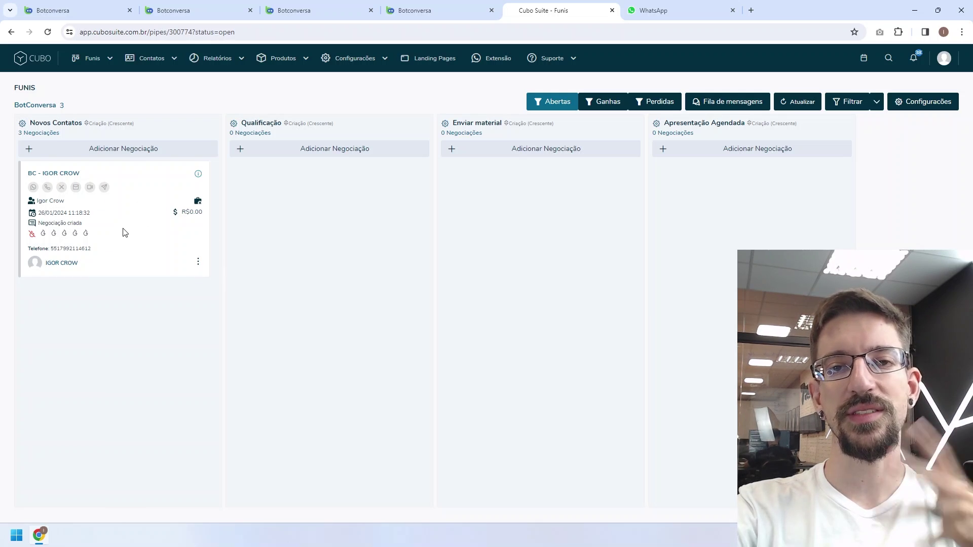
{"action": "mouse_move", "coordinate": [134, 255]}
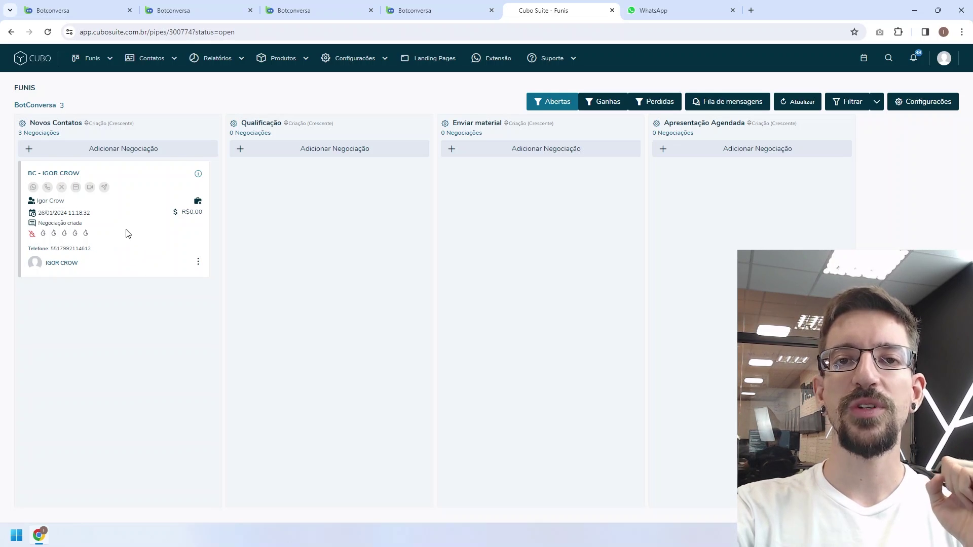
{"action": "left_click_drag", "start_coordinate": [66, 173], "coordinate": [266, 210]}
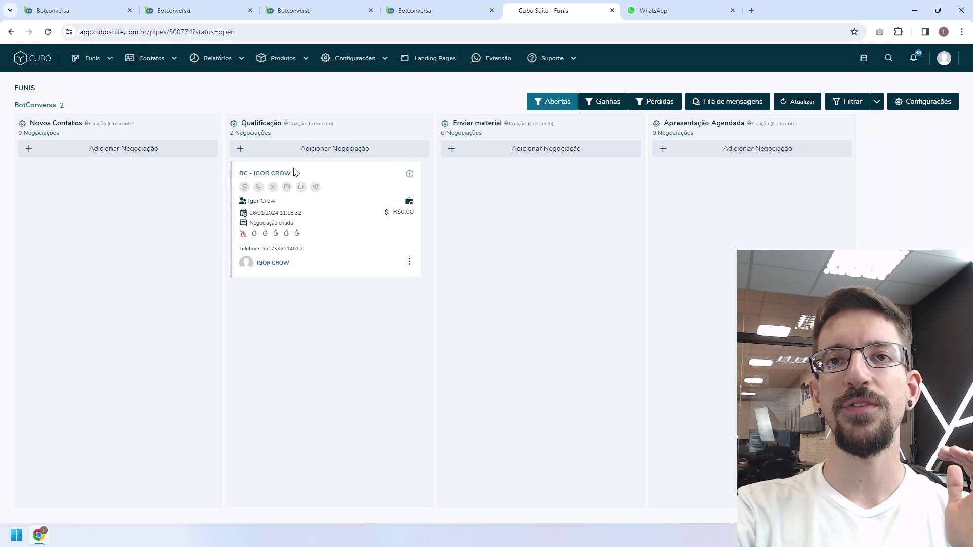
{"action": "left_click_drag", "start_coordinate": [289, 172], "coordinate": [120, 178]}
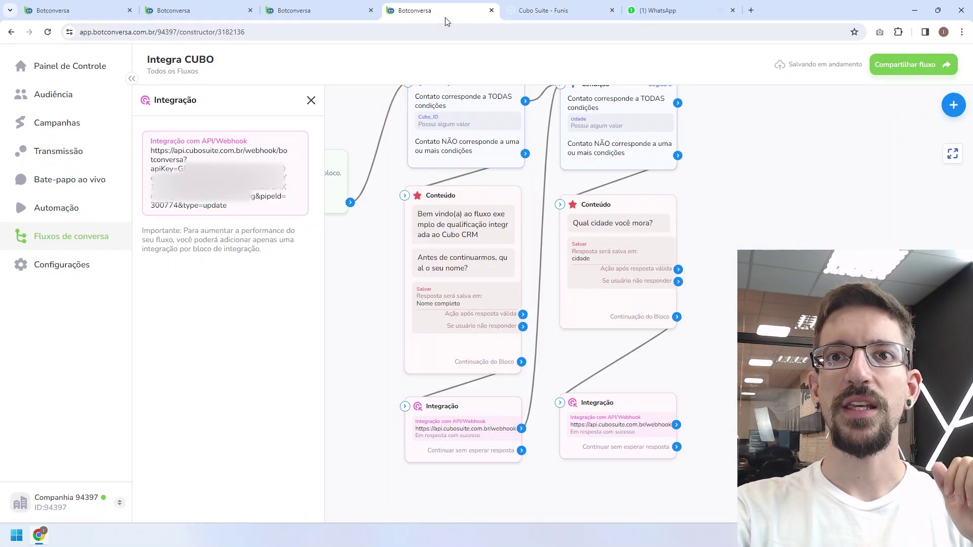
Step: Return to the Botconversa flow and add a stageId key to the body of the update request
{"action": "left_click", "coordinate": [446, 10]}
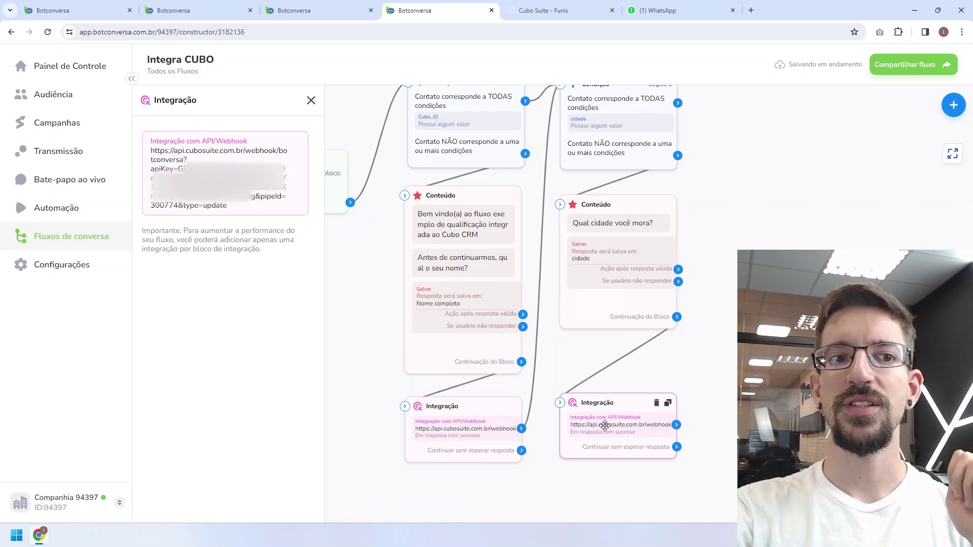
{"action": "left_click", "coordinate": [253, 197]}
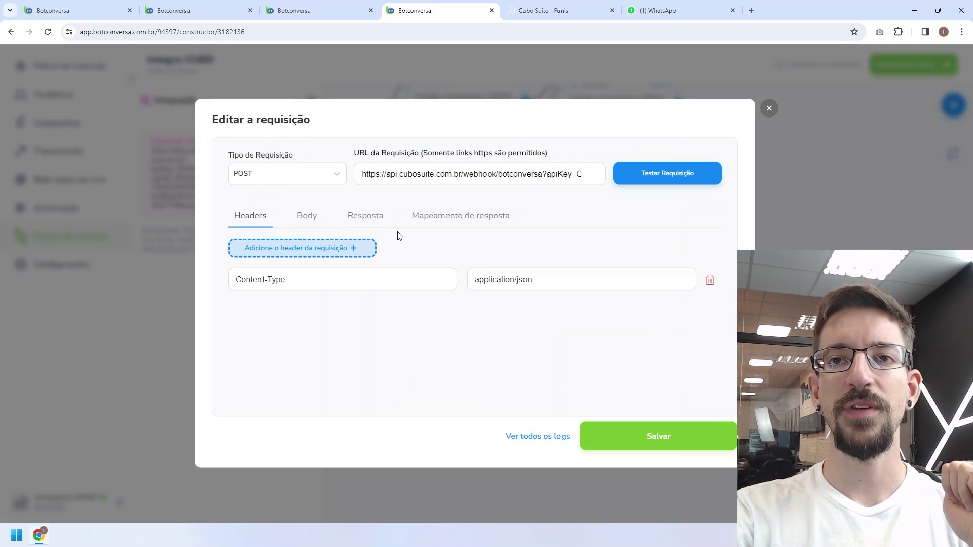
{"action": "left_click", "coordinate": [307, 218]}
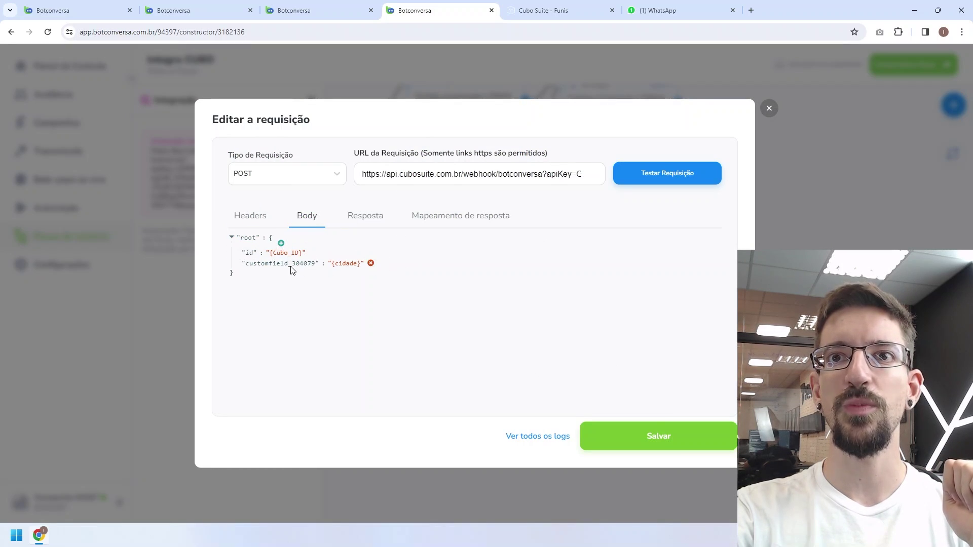
{"action": "left_click", "coordinate": [281, 244]}
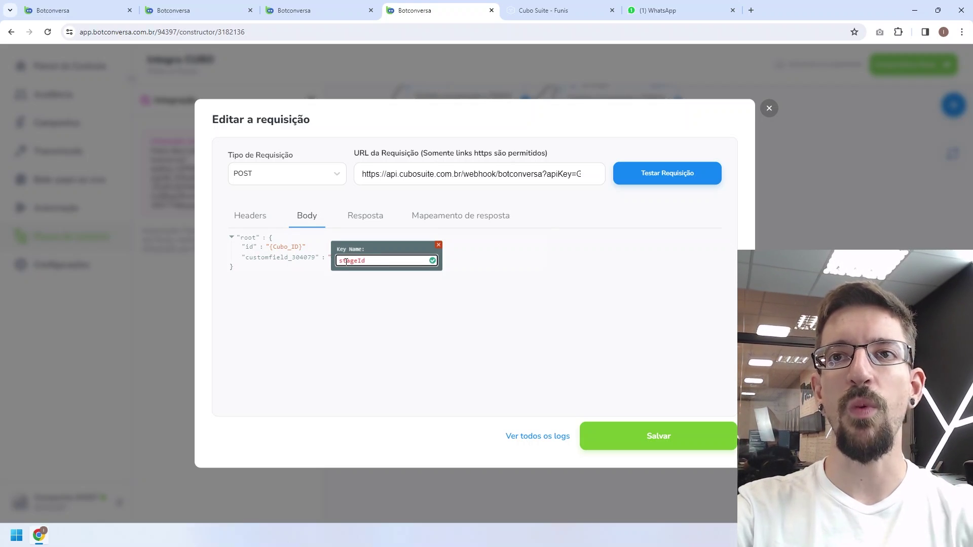
{"action": "key", "text": "Return"}
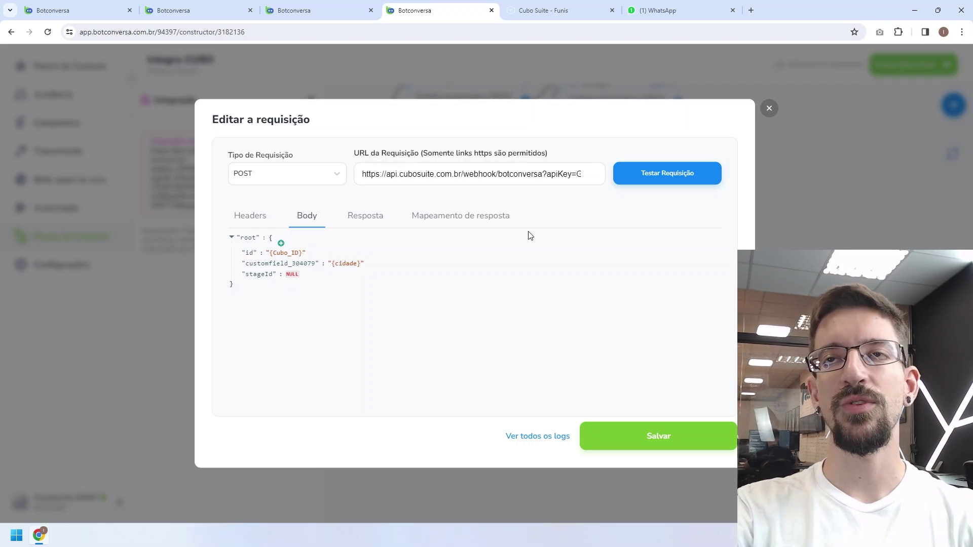
Step: Open the settings of the Qualificação stage in the Cubo Suite funnel and copy its Numero identificador
{"action": "left_click", "coordinate": [549, 11]}
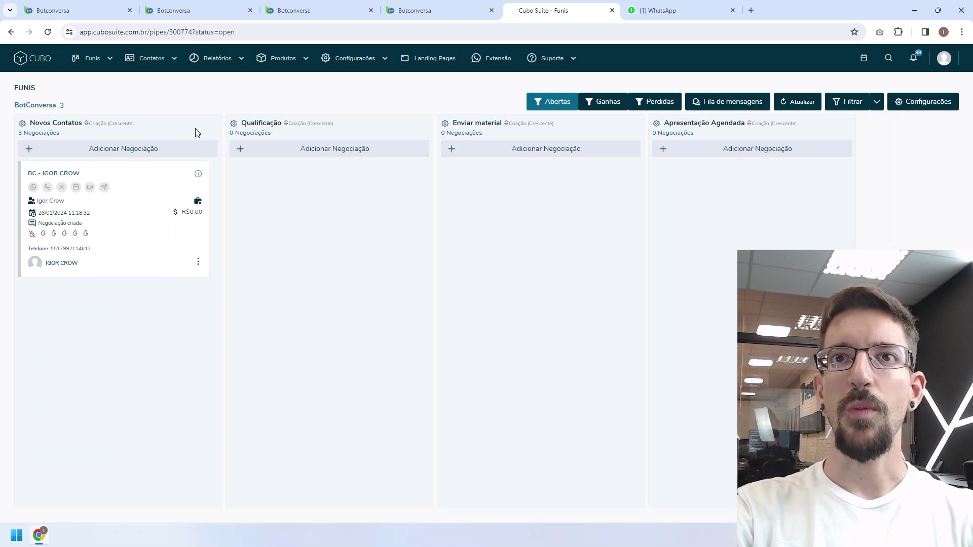
{"action": "left_click", "coordinate": [234, 124]}
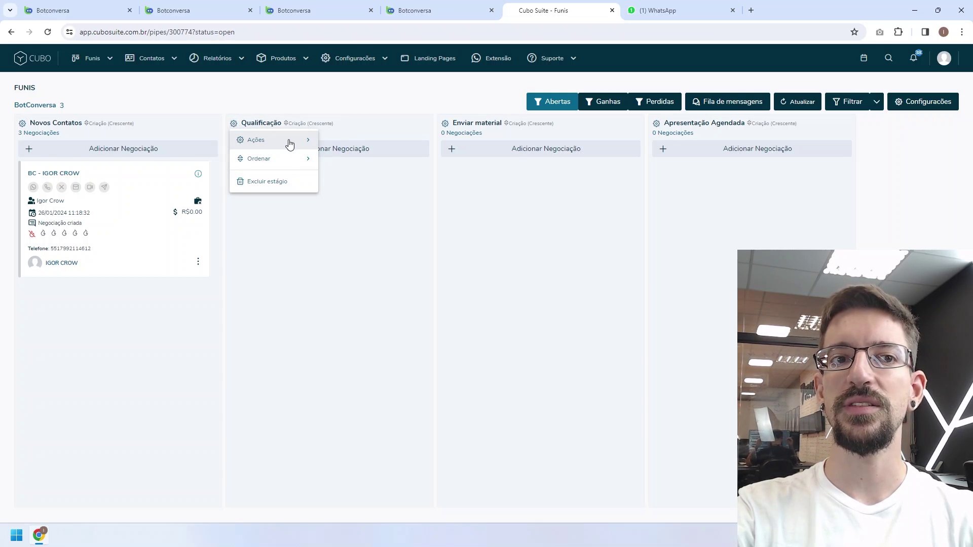
{"action": "mouse_move", "coordinate": [315, 146]}
{"action": "left_click", "coordinate": [349, 145]}
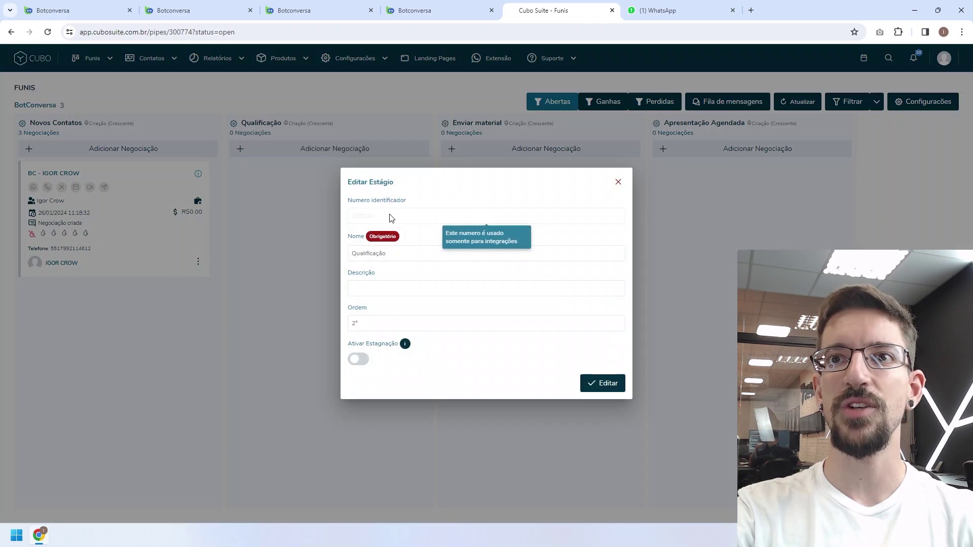
{"action": "left_click_drag", "start_coordinate": [393, 218], "coordinate": [349, 218]}
{"action": "key", "text": "ctrl+c"}
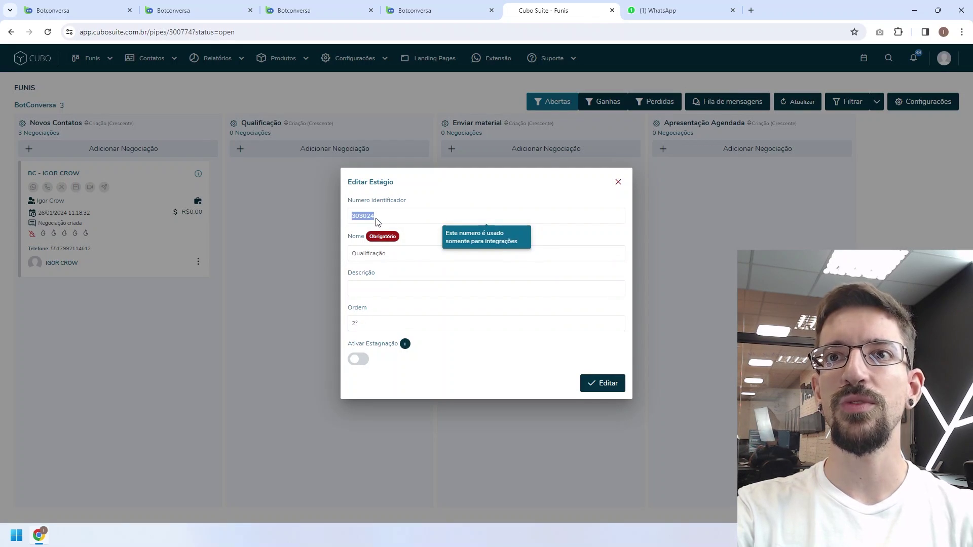
Step: Set the stageId key's value to 303024 in the Botconversa request body and save the request
{"action": "left_click", "coordinate": [420, 10]}
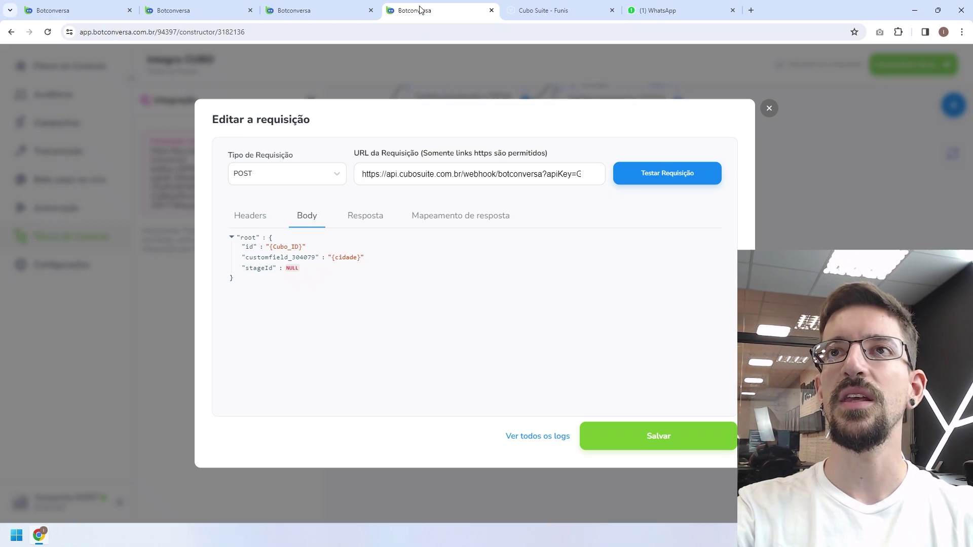
{"action": "left_click", "coordinate": [294, 272]}
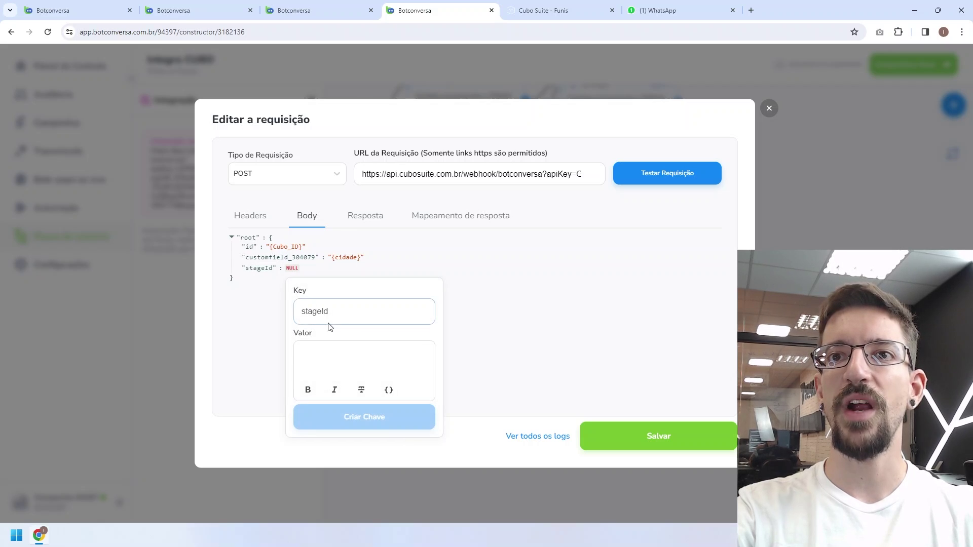
{"action": "left_click", "coordinate": [330, 351]}
{"action": "key", "text": "ctrl+v"}
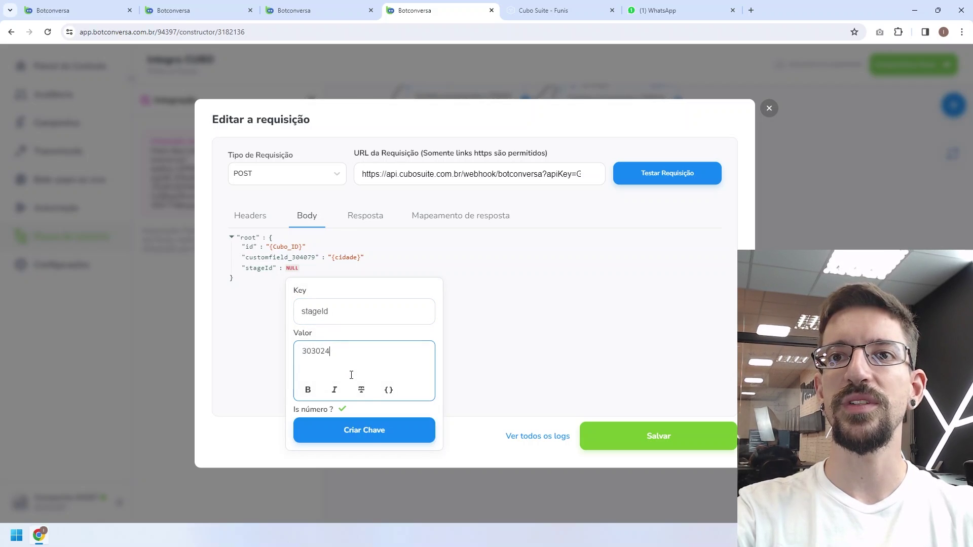
{"action": "left_click", "coordinate": [371, 436]}
{"action": "left_click", "coordinate": [641, 441]}
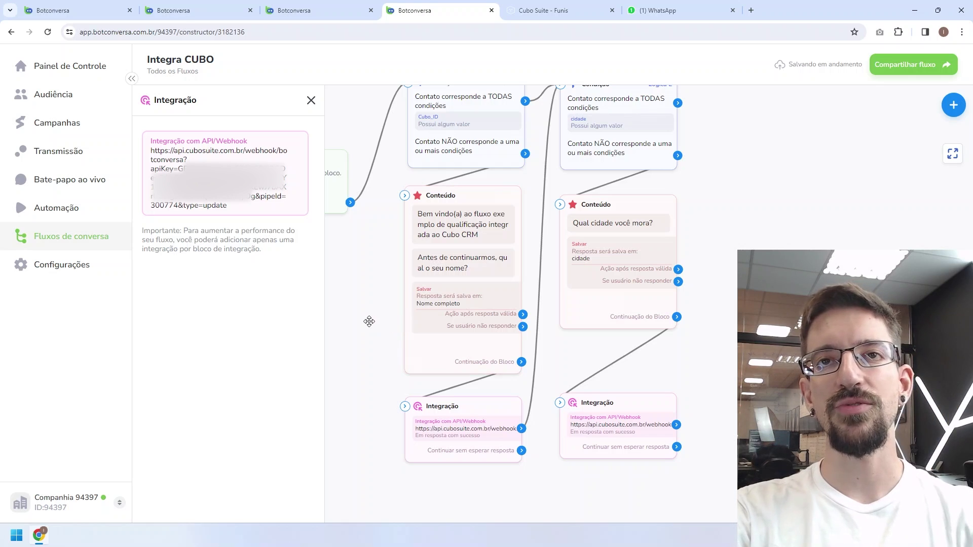
Step: Test the flow in the WhatsApp chat by sending crm and answering the city question with São Paulo
{"action": "left_click", "coordinate": [677, 10]}
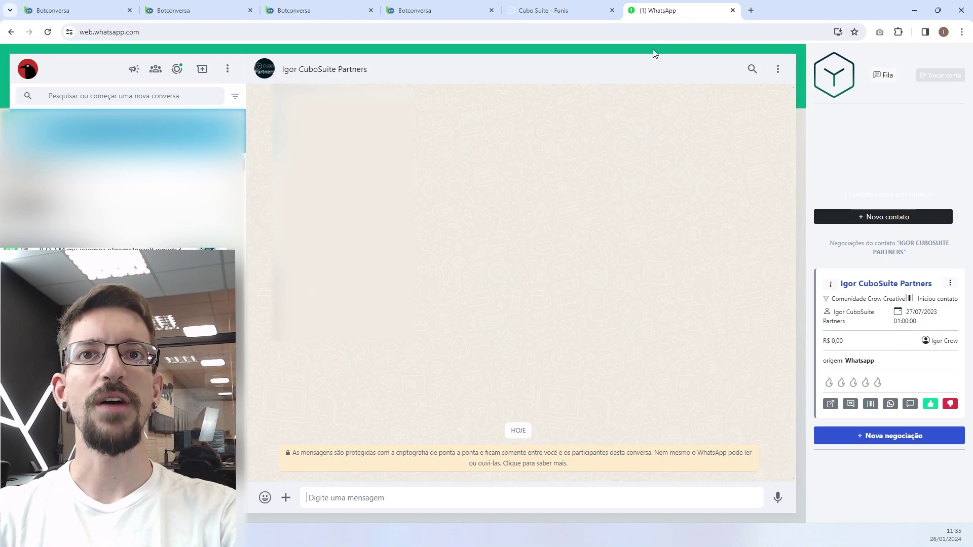
{"action": "left_click", "coordinate": [368, 499]}
{"action": "type", "text": "crm"}
{"action": "key", "text": "Return"}
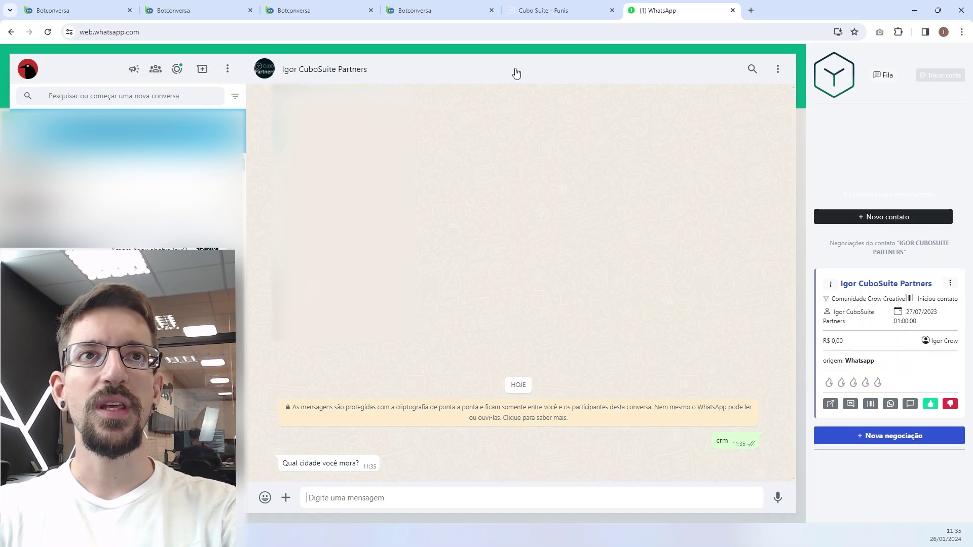
{"action": "left_click", "coordinate": [446, 10]}
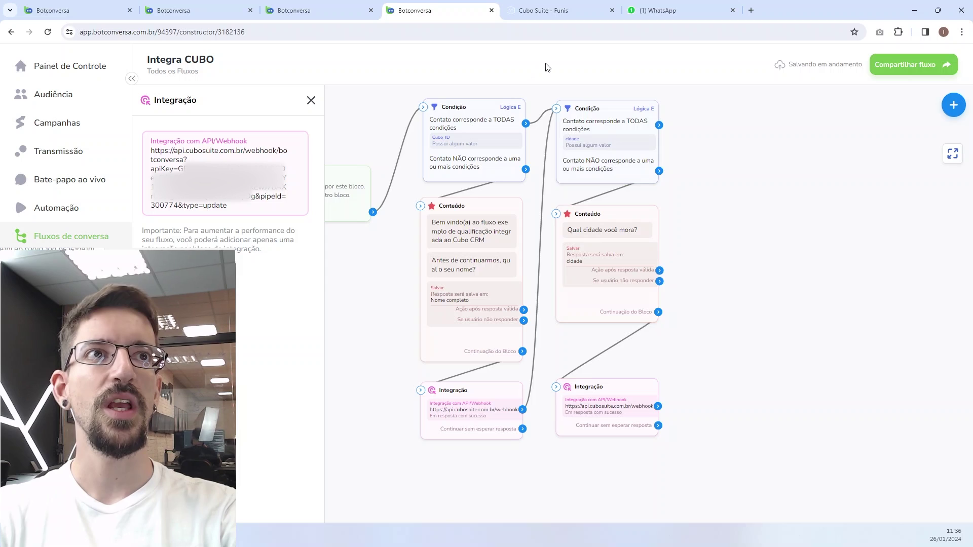
{"action": "left_click", "coordinate": [658, 10]}
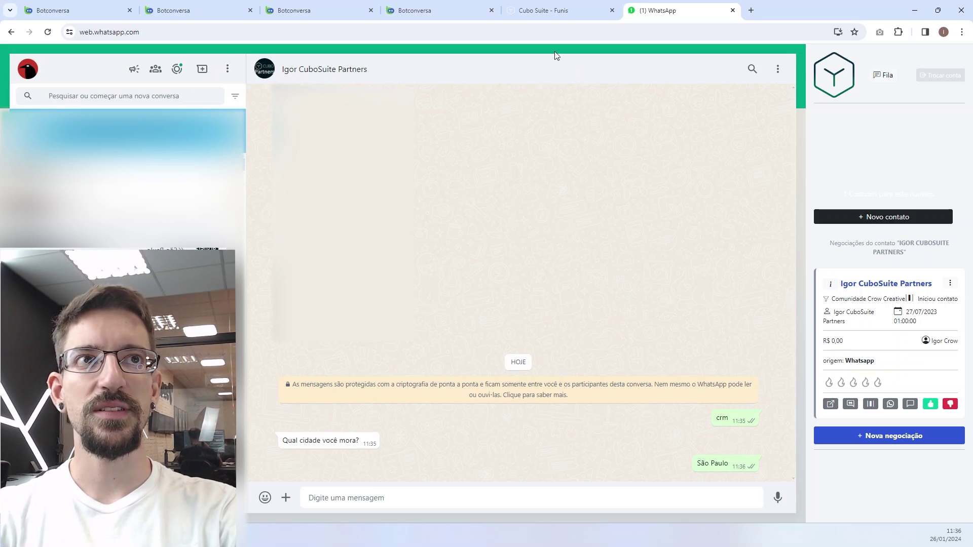
Step: Reload the Cubo Suite funnel and check the deal's stage and Cidade value
{"action": "left_click", "coordinate": [573, 10]}
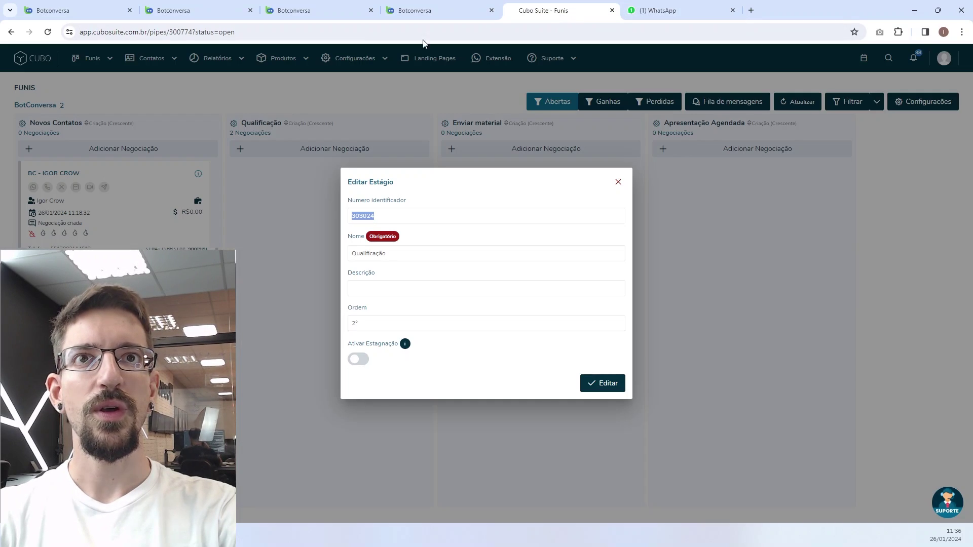
{"action": "left_click", "coordinate": [51, 35]}
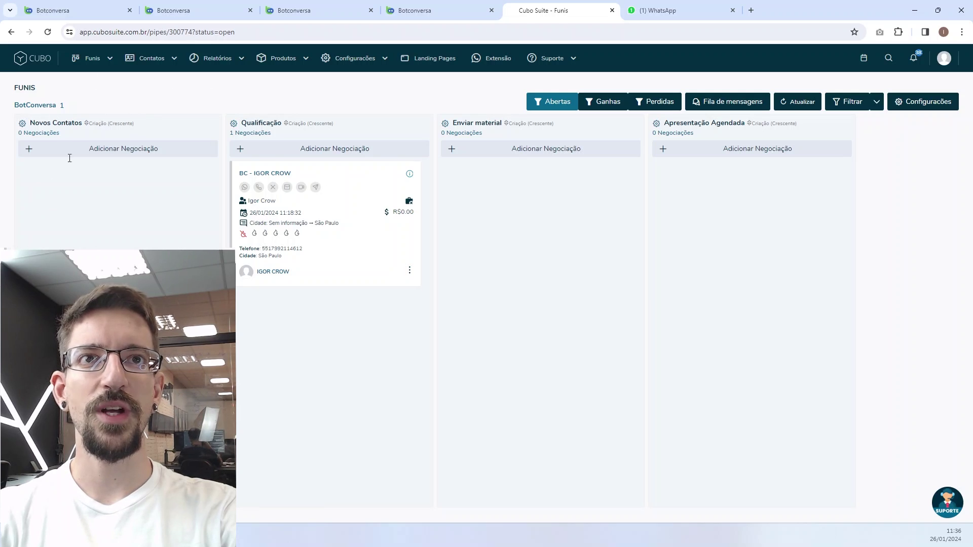
{"action": "mouse_move", "coordinate": [265, 256]}
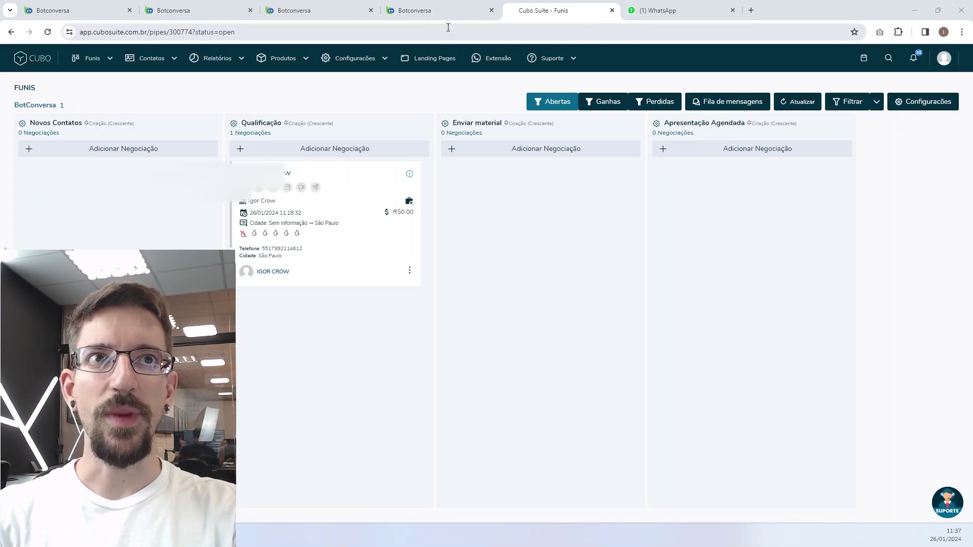
Step: Duplicate the cidade condition block in the Integra CUBO flow and open the copy placed beside the original
{"action": "left_click", "coordinate": [446, 16]}
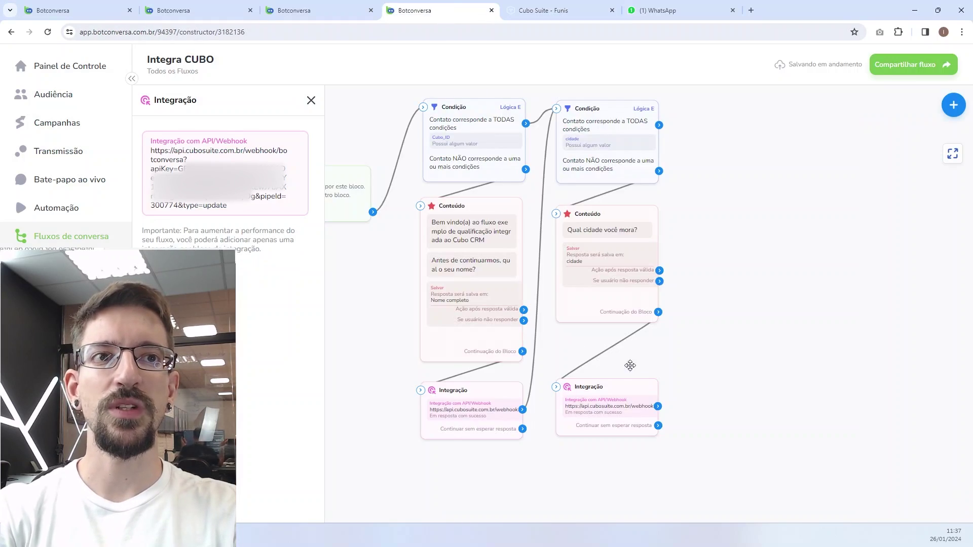
{"action": "left_click_drag", "start_coordinate": [712, 364], "coordinate": [628, 378]}
{"action": "scroll", "coordinate": [657, 400], "scroll_direction": "down", "scroll_amount": 1}
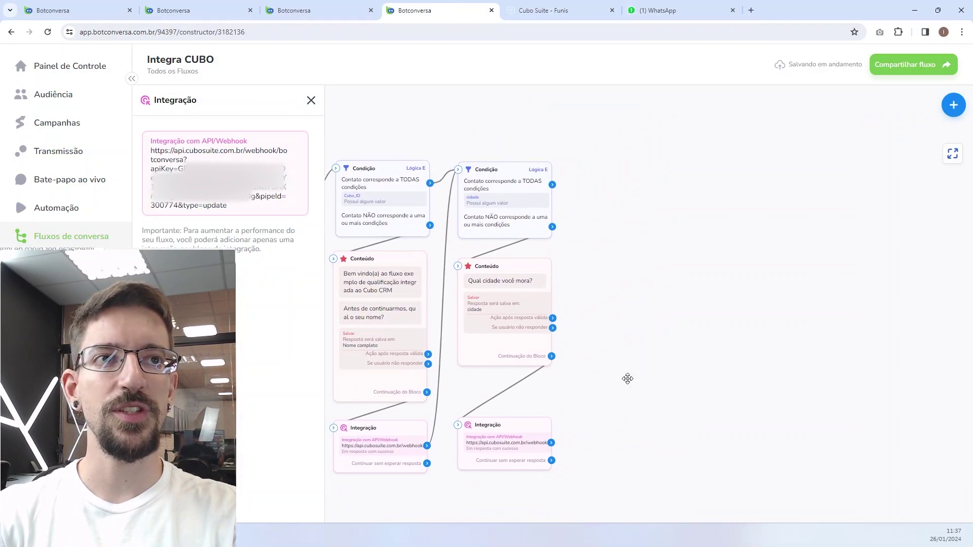
{"action": "left_click", "coordinate": [540, 167]}
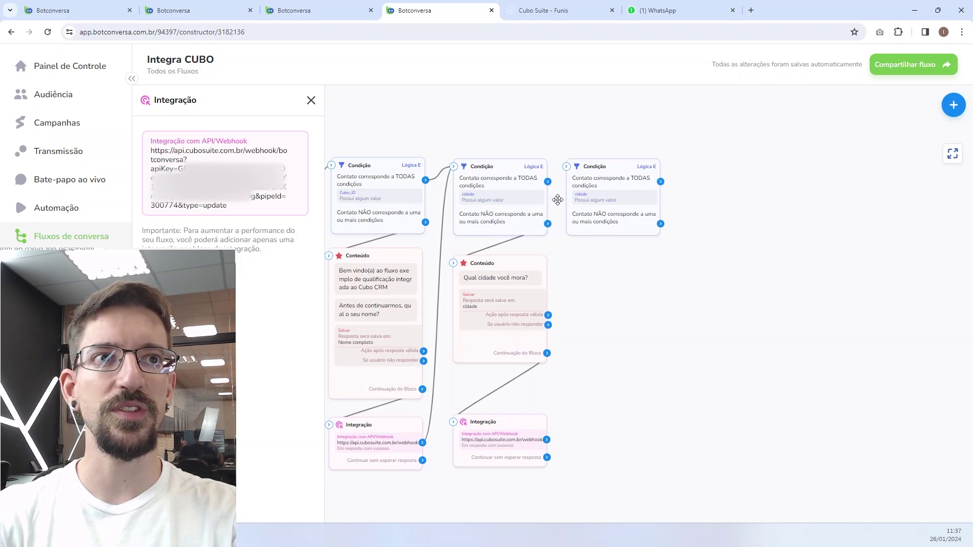
{"action": "left_click", "coordinate": [627, 200]}
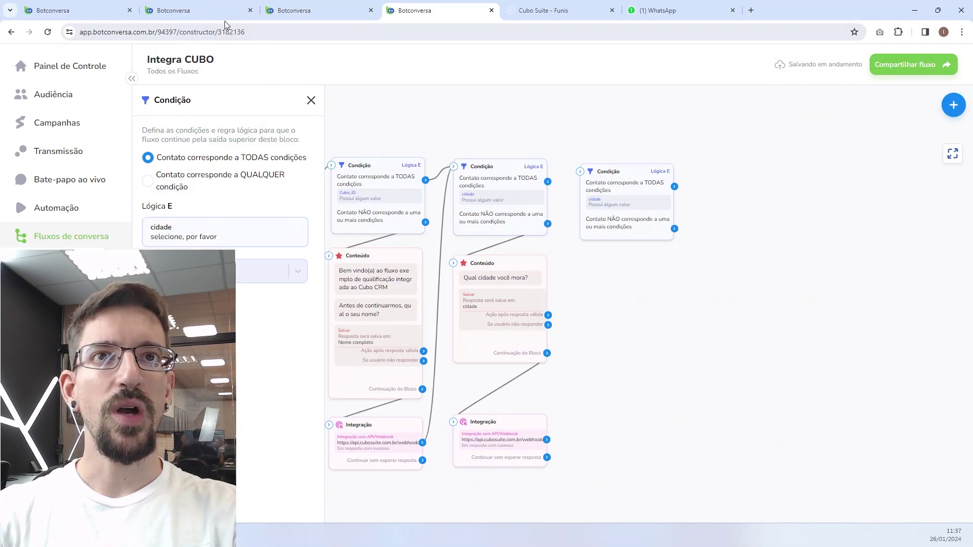
Step: Create a Texto user field named Quantos Funcionarios in Campos Personalizados and return to the Integra CUBO flow
{"action": "left_click", "coordinate": [309, 10]}
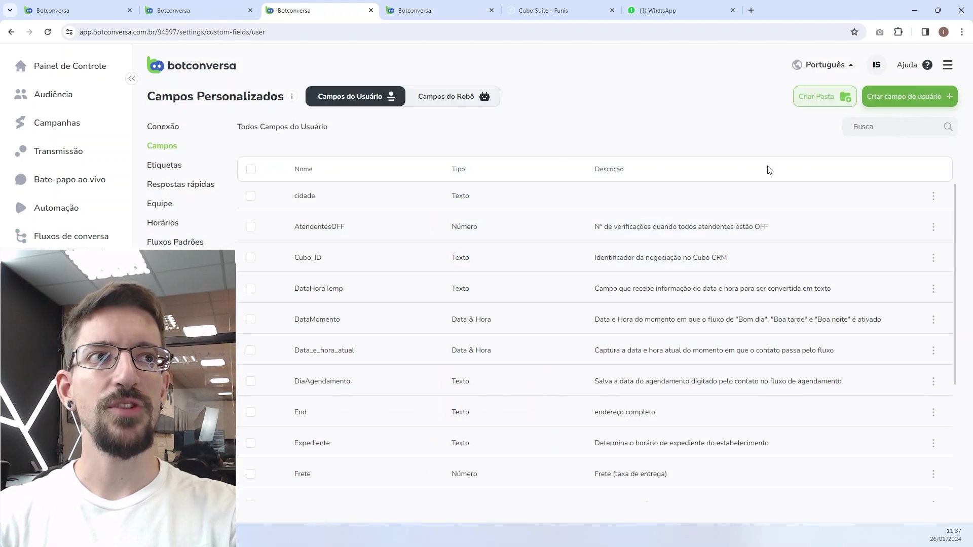
{"action": "left_click", "coordinate": [901, 104]}
{"action": "left_click", "coordinate": [436, 232]}
{"action": "type", "text": "Quantos Funcionarios"}
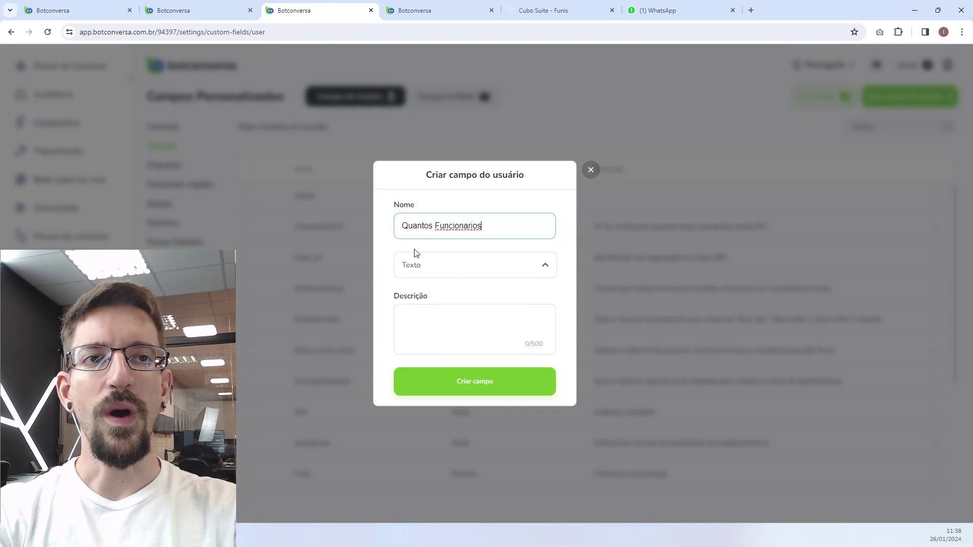
{"action": "left_click", "coordinate": [481, 392]}
{"action": "left_click", "coordinate": [439, 10]}
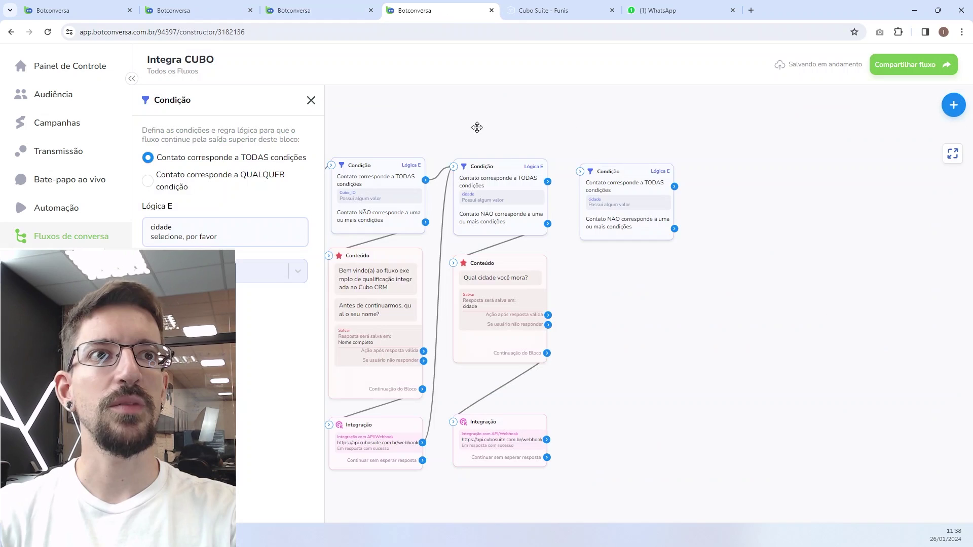
Step: Replace the cidade condition in the copied condition block with Quantos Funcionarios set to Possui algum valor
{"action": "left_click", "coordinate": [297, 236]}
{"action": "left_click", "coordinate": [270, 198]}
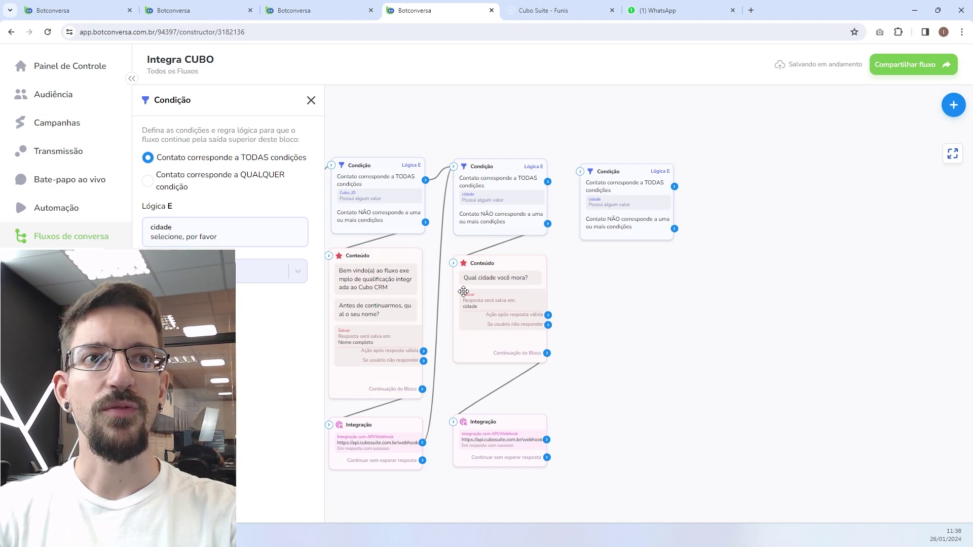
{"action": "left_click", "coordinate": [181, 229]}
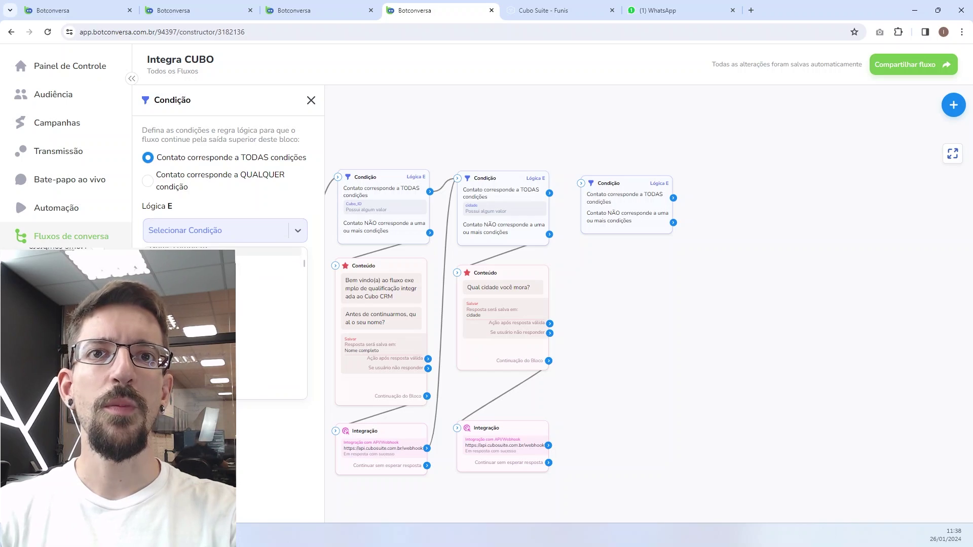
{"action": "scroll", "coordinate": [223, 324], "scroll_direction": "down", "scroll_amount": 3}
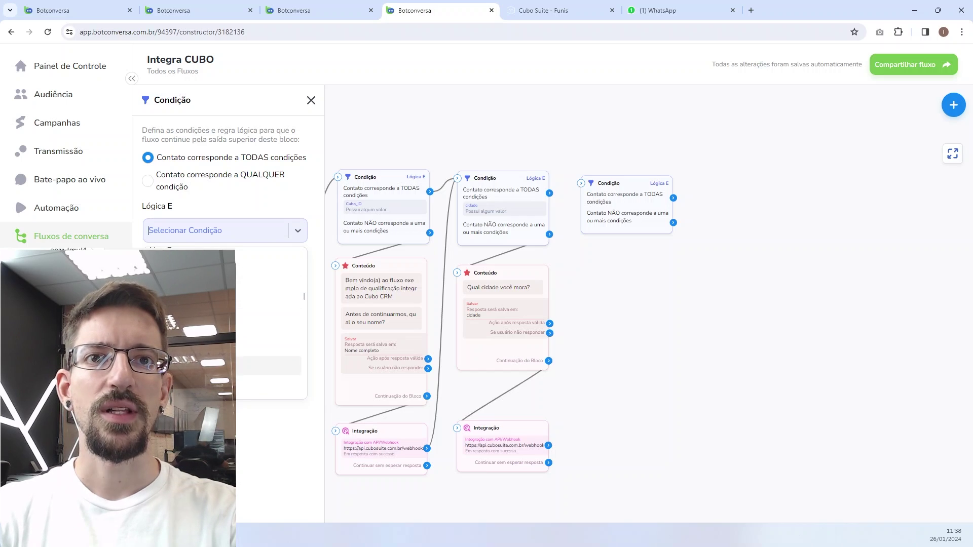
{"action": "left_click", "coordinate": [269, 365]}
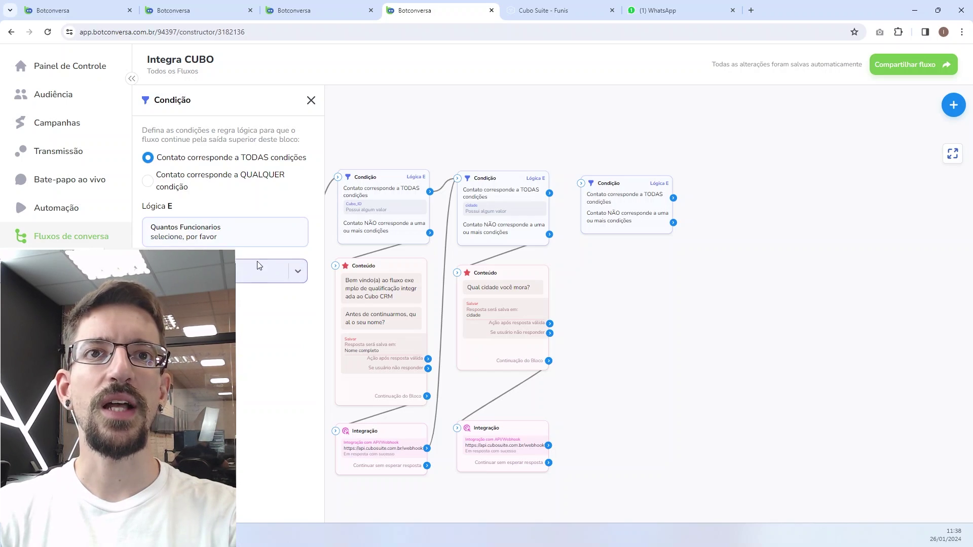
{"action": "left_click", "coordinate": [219, 236]}
{"action": "left_click", "coordinate": [207, 328]}
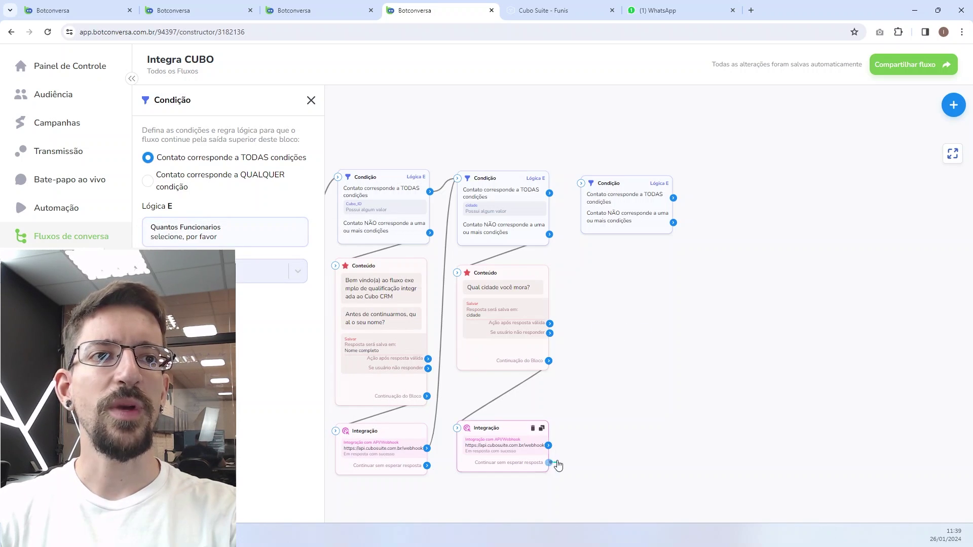
Step: Connect the city integration's Continuar sem esperar resposta output and the cidade condition's matching output to the Quantos Funcionarios condition block
{"action": "left_click_drag", "start_coordinate": [558, 465], "coordinate": [583, 188]}
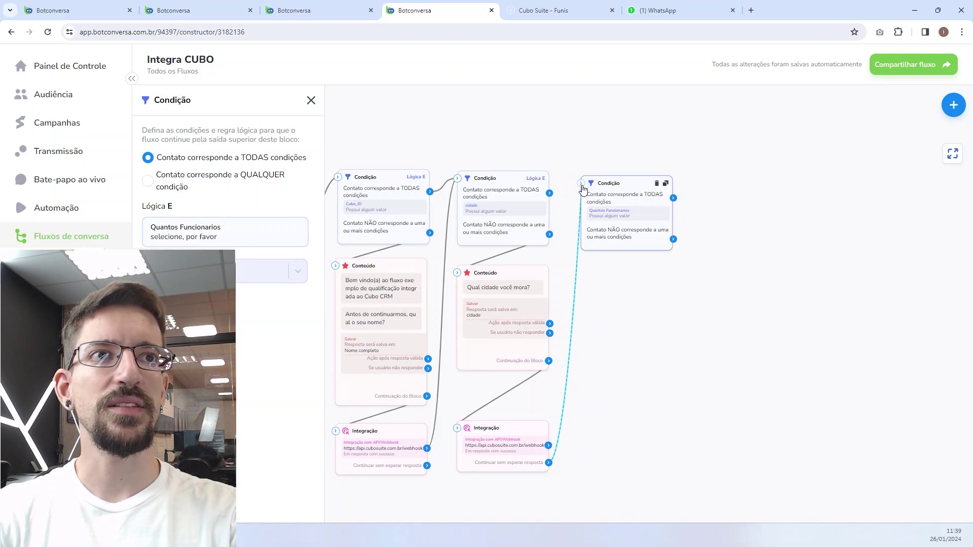
{"action": "scroll", "coordinate": [594, 313], "scroll_direction": "up", "scroll_amount": 3}
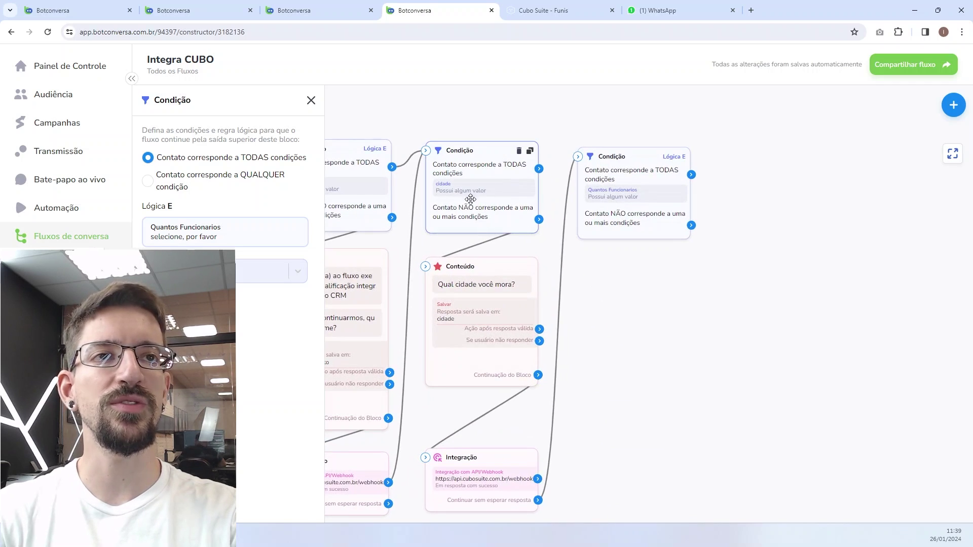
{"action": "left_click_drag", "start_coordinate": [539, 169], "coordinate": [578, 164]}
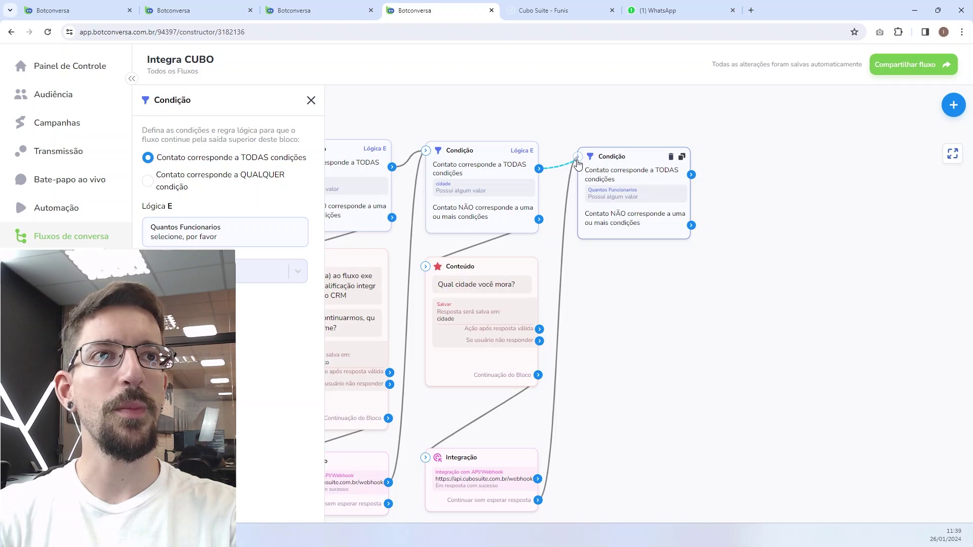
{"action": "left_click_drag", "start_coordinate": [616, 228], "coordinate": [612, 223]}
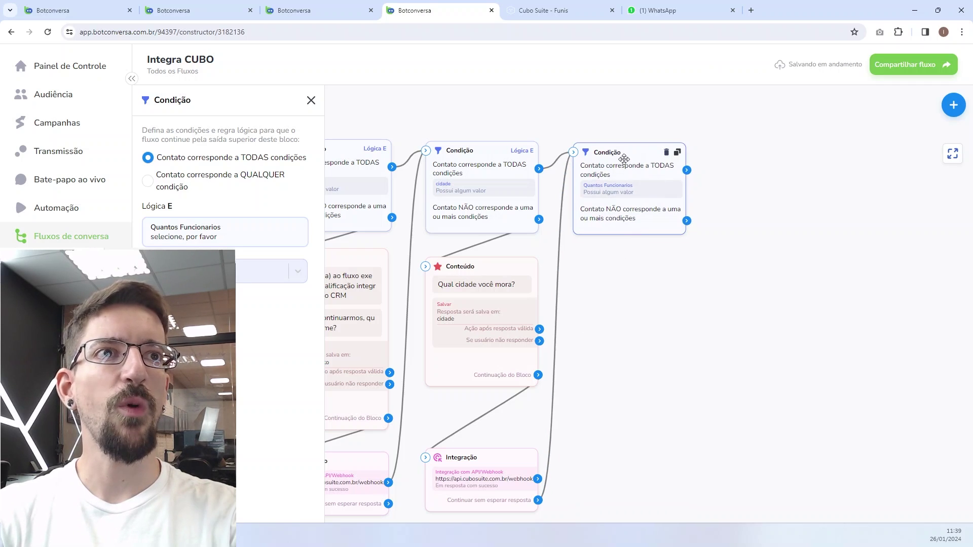
Step: Duplicate the city question block, place the copy below the Quantos Funcionarios condition and change its question to "Quantos funcionários você tem?"
{"action": "left_click", "coordinate": [529, 272]}
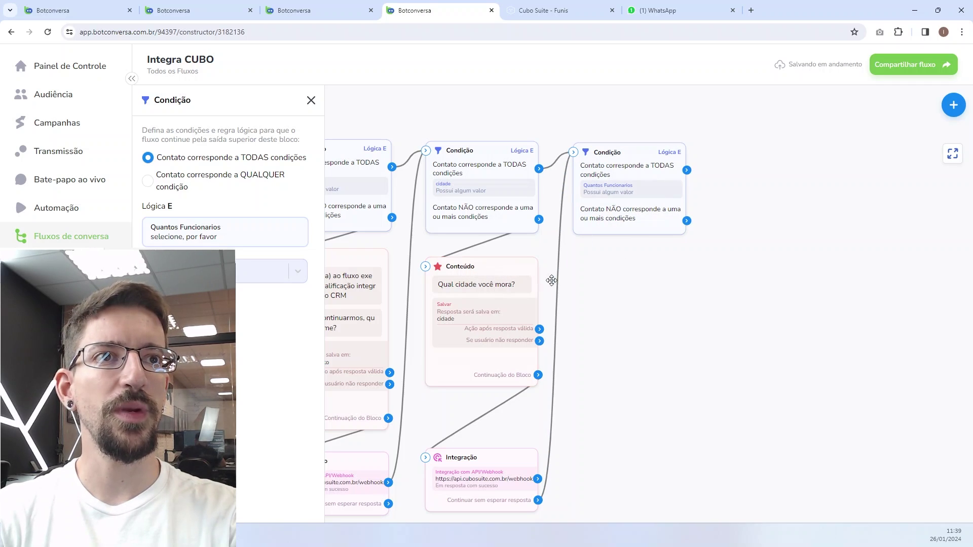
{"action": "left_click_drag", "start_coordinate": [613, 282], "coordinate": [636, 279]}
{"action": "left_click", "coordinate": [636, 279]}
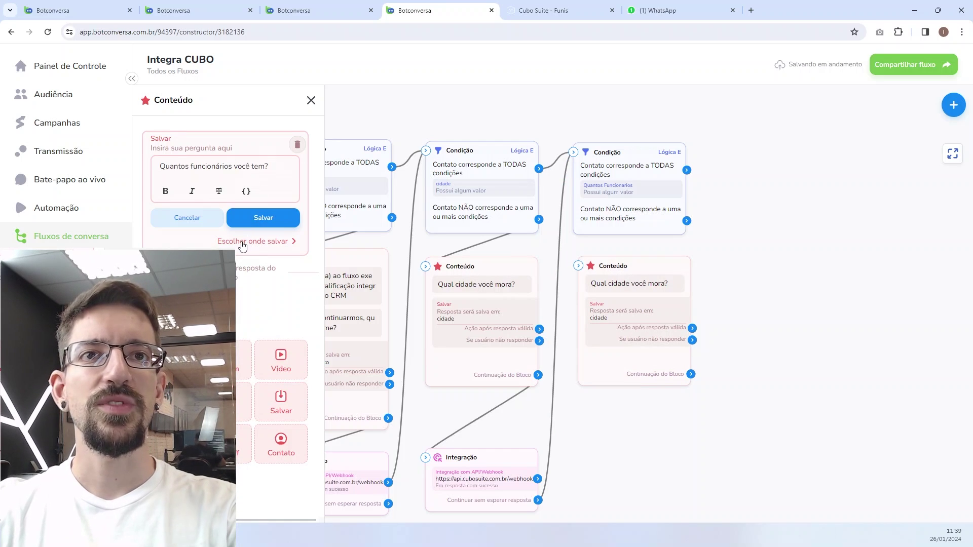
Step: Store the employee question's answer in the Quantos Funcionarios field and save the question
{"action": "left_click", "coordinate": [242, 242]}
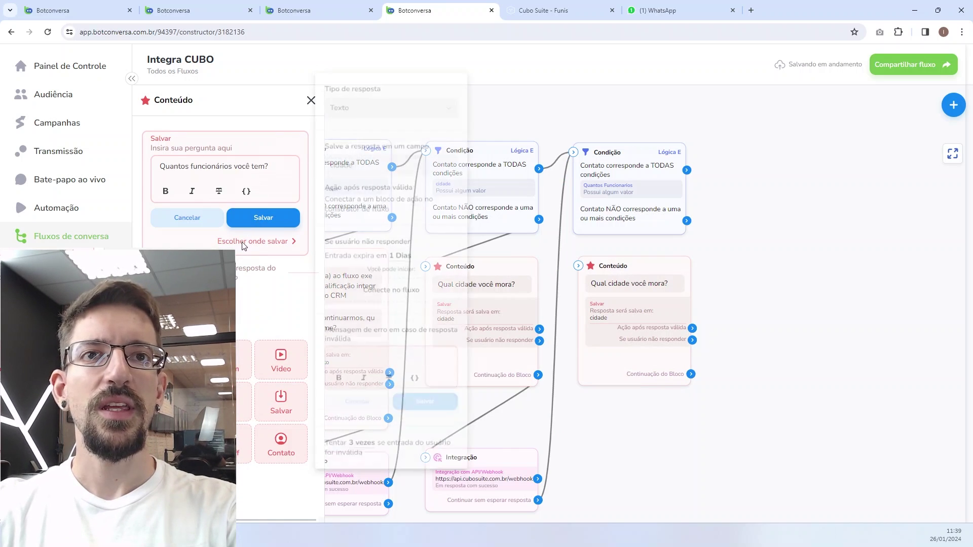
{"action": "left_click", "coordinate": [386, 159]}
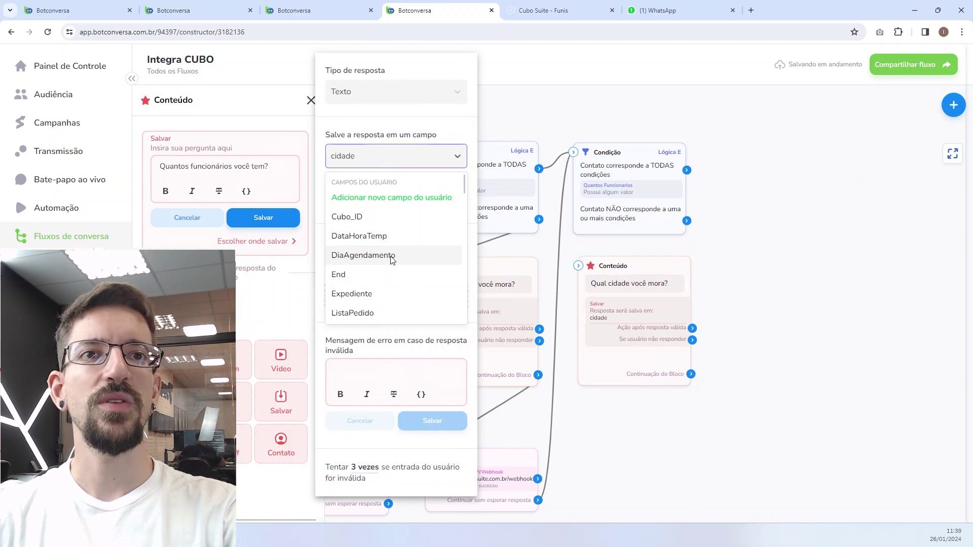
{"action": "scroll", "coordinate": [397, 254], "scroll_direction": "down", "scroll_amount": 12}
{"action": "scroll", "coordinate": [400, 252], "scroll_direction": "down", "scroll_amount": 8}
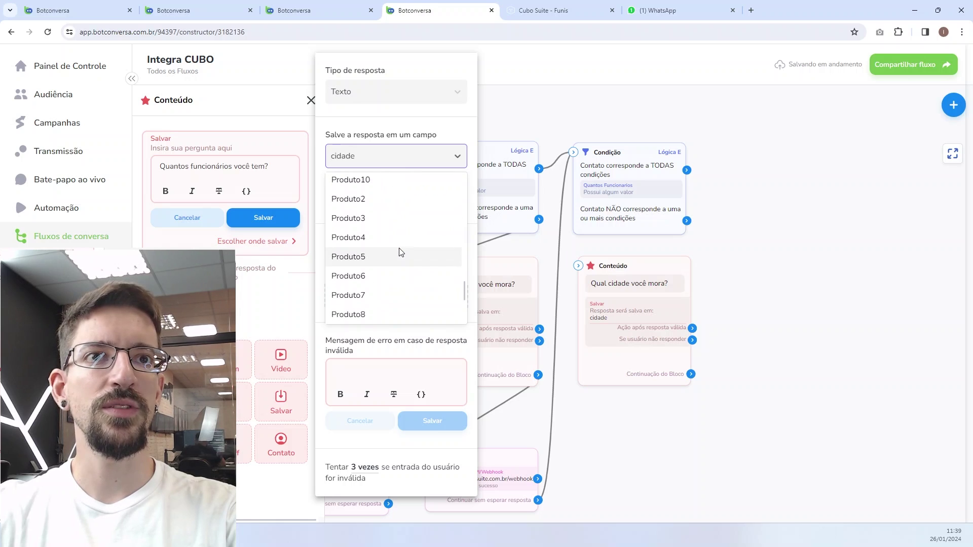
{"action": "left_click", "coordinate": [398, 252]}
{"action": "left_click", "coordinate": [264, 218]}
{"action": "left_click", "coordinate": [261, 219]}
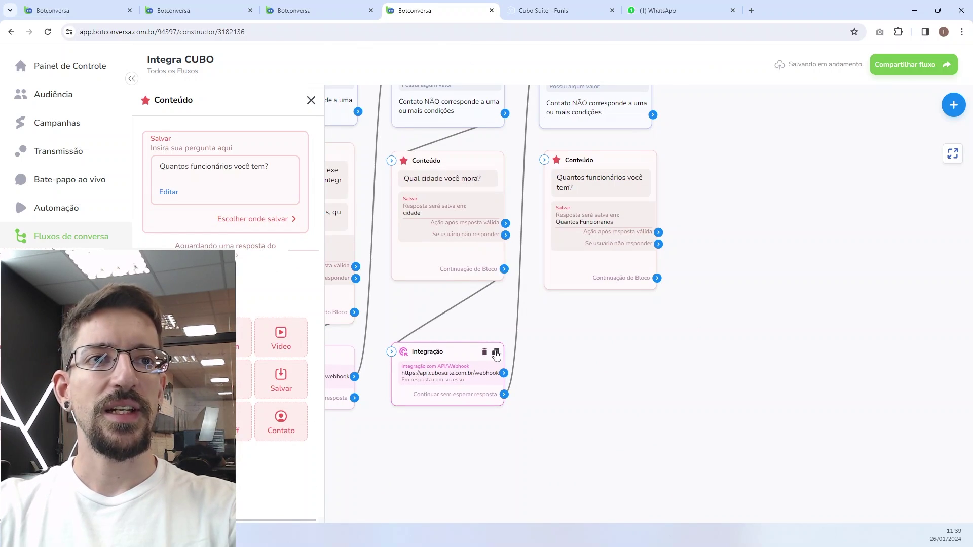
Step: Duplicate the city integration block, place the copy below the employee question and open its webhook request for editing
{"action": "left_click", "coordinate": [496, 354]}
{"action": "left_click_drag", "start_coordinate": [570, 351], "coordinate": [588, 345]}
{"action": "left_click", "coordinate": [223, 180]}
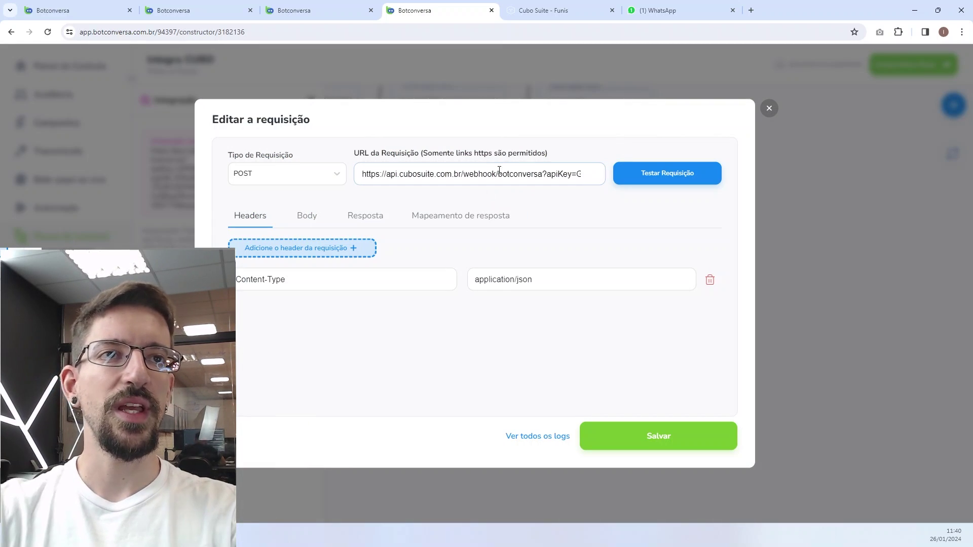
Step: Remove the stageId and customfield_304079 keys from the copied request's body, keeping only the id key
{"action": "left_click", "coordinate": [308, 218]}
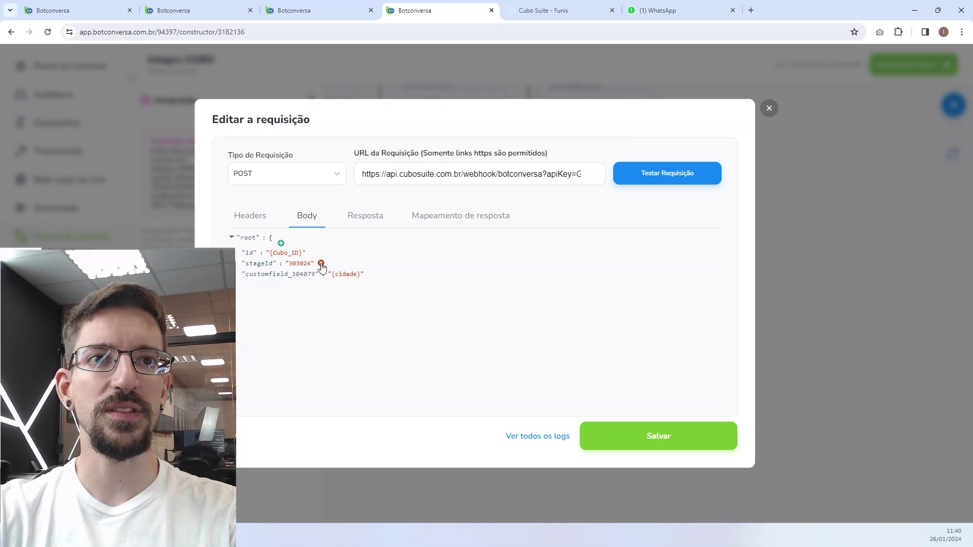
{"action": "left_click", "coordinate": [321, 264]}
{"action": "left_click", "coordinate": [306, 265]}
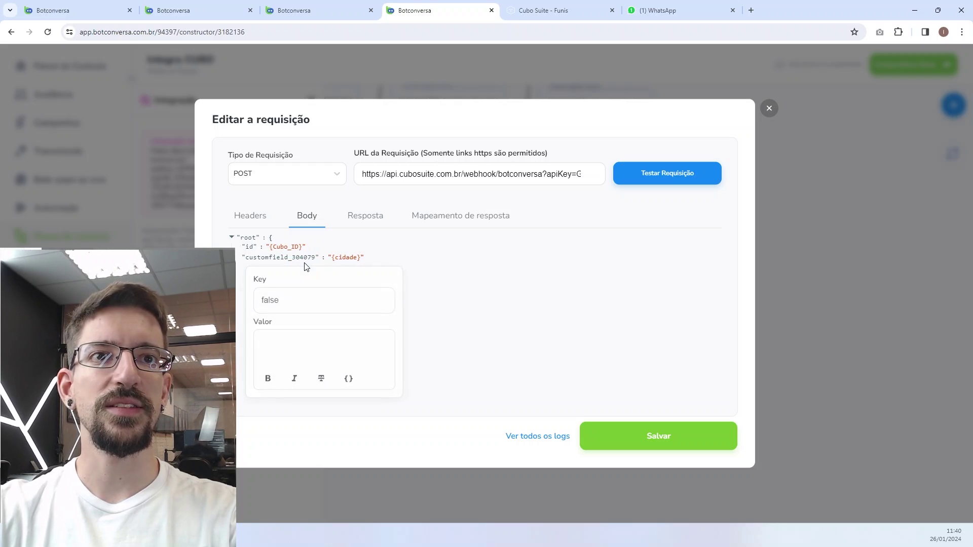
{"action": "left_click", "coordinate": [338, 247]}
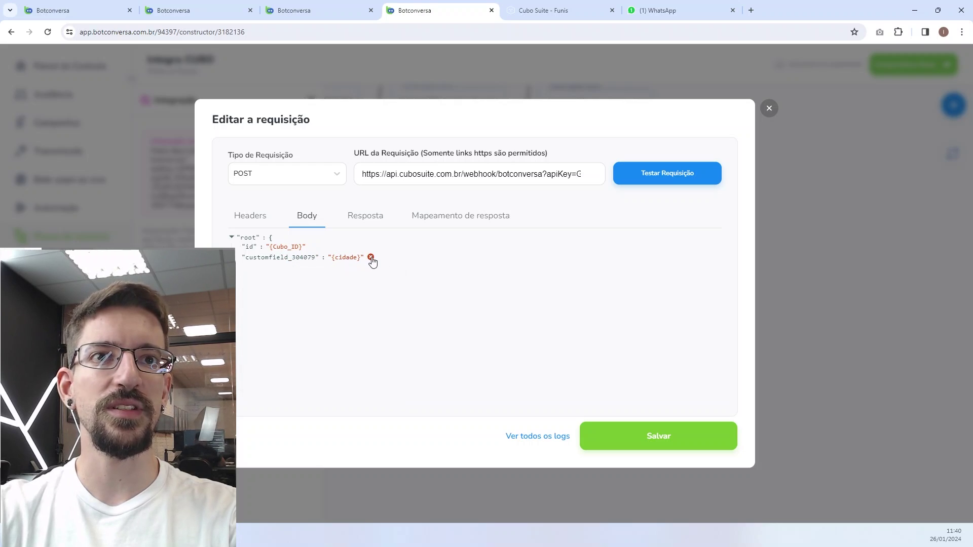
{"action": "left_click", "coordinate": [372, 258]}
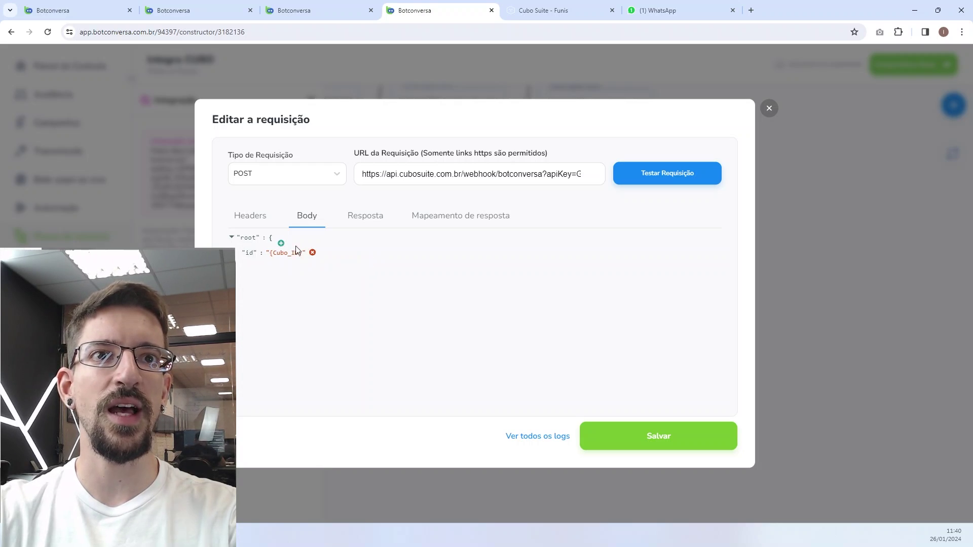
Step: Look up the employee-count field's ID in Cubo Suite's custom fields and add the key customfield_304080 to the request body
{"action": "left_click", "coordinate": [278, 237]}
{"action": "type", "text": "customfield_"}
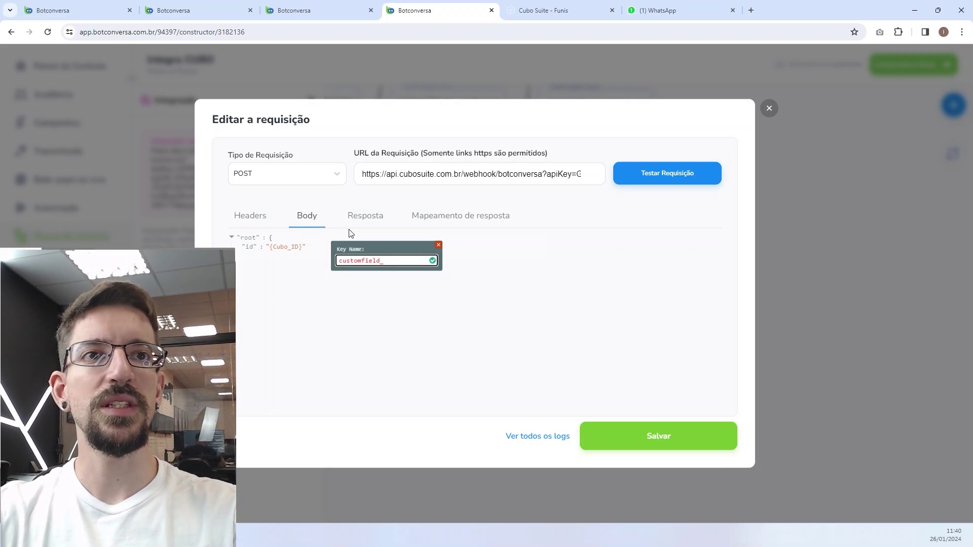
{"action": "left_click", "coordinate": [552, 11]}
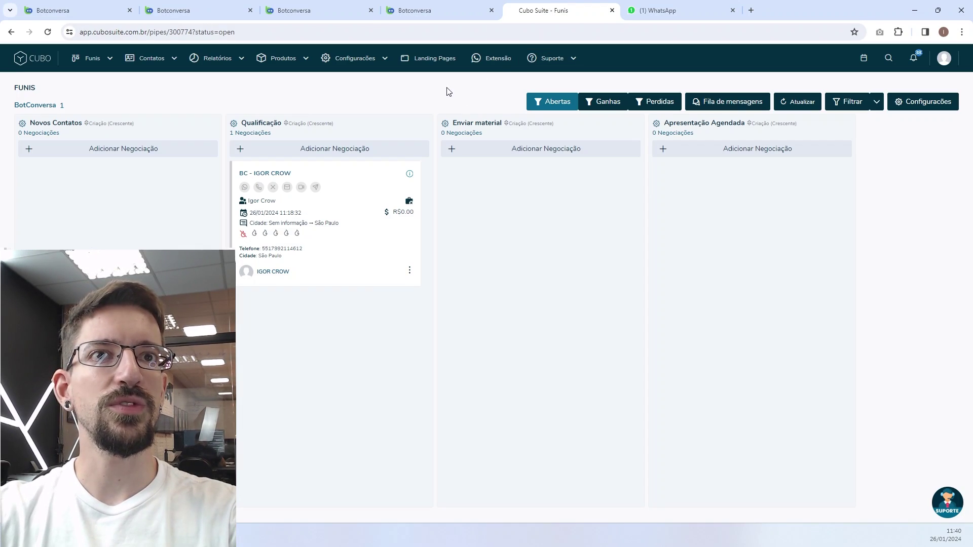
{"action": "left_click", "coordinate": [349, 62]}
{"action": "left_click", "coordinate": [376, 132]}
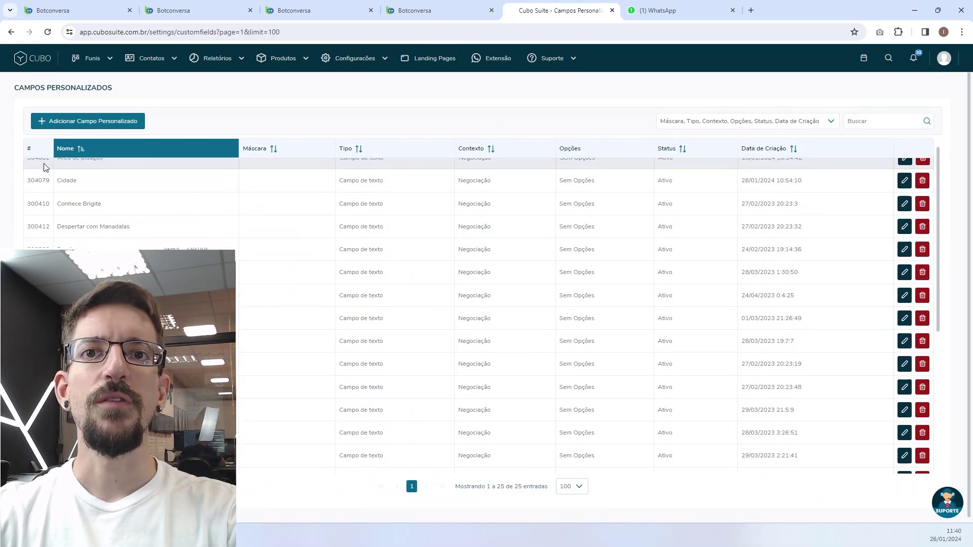
{"action": "scroll", "coordinate": [212, 283], "scroll_direction": "down", "scroll_amount": 5}
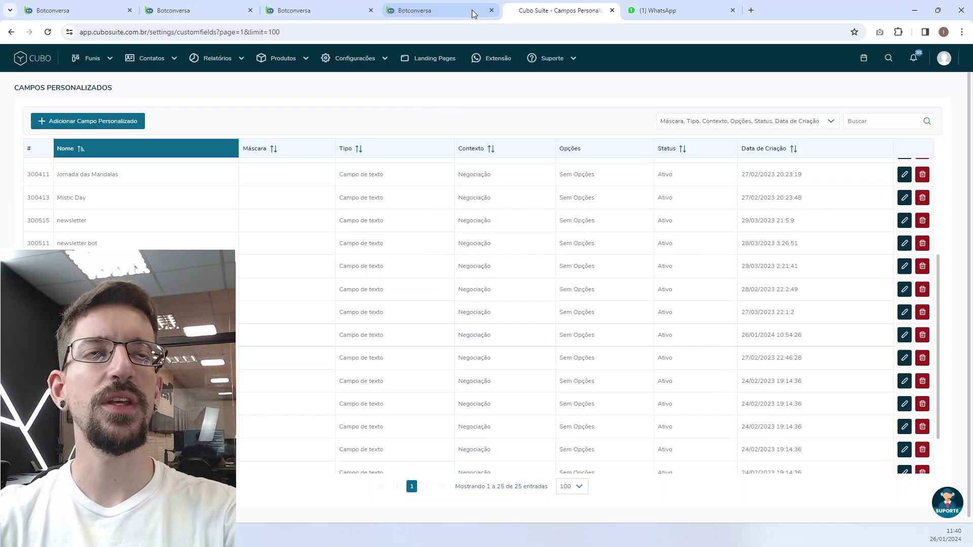
{"action": "left_click", "coordinate": [414, 10]}
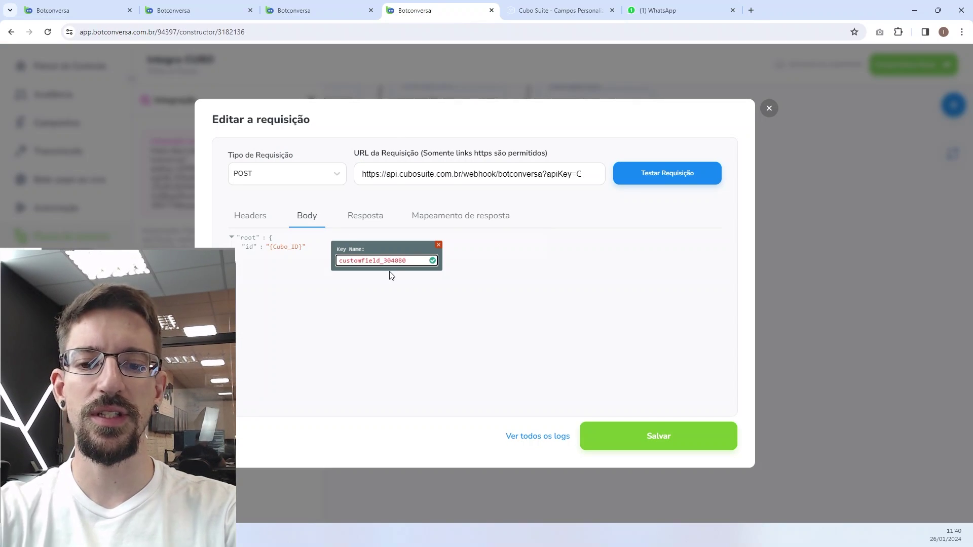
{"action": "key", "text": "Return"}
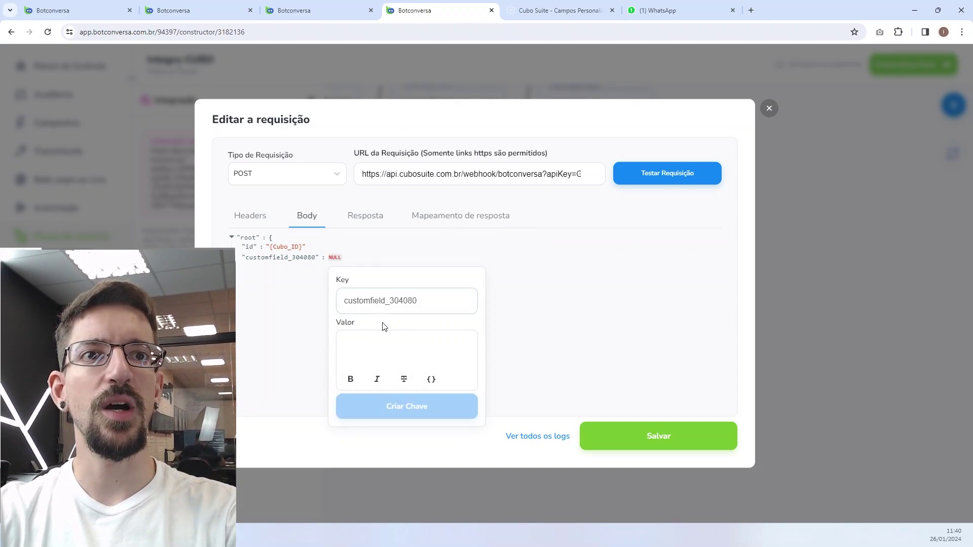
Step: Set the value of customfield_304080 to the Quantos Funcionarios variable, create the key and save the request
{"action": "left_click", "coordinate": [431, 381]}
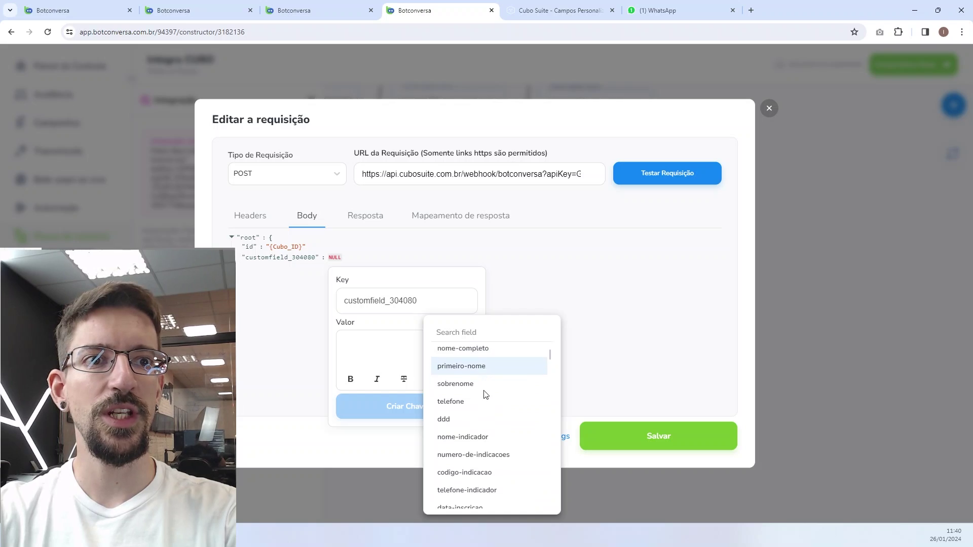
{"action": "scroll", "coordinate": [484, 400], "scroll_direction": "down", "scroll_amount": 3}
{"action": "scroll", "coordinate": [485, 405], "scroll_direction": "down", "scroll_amount": 10}
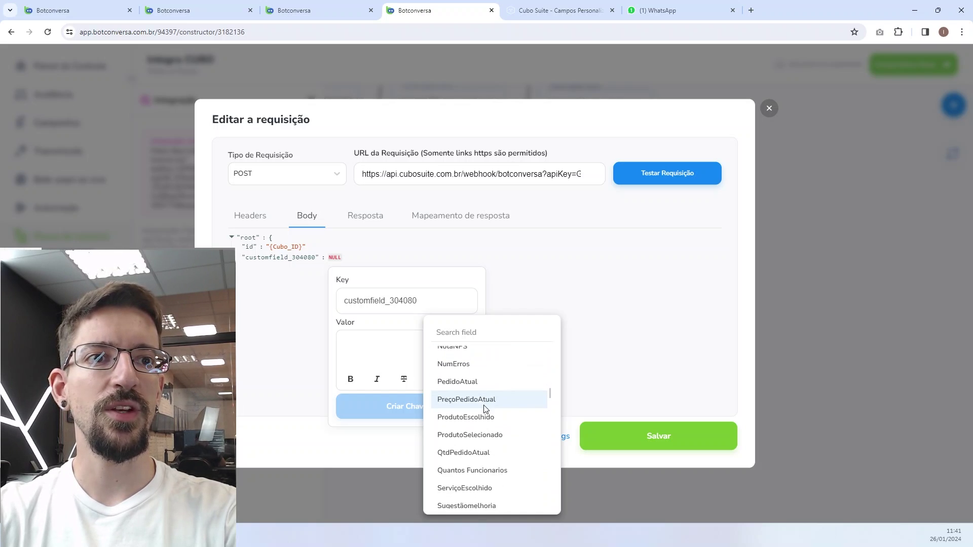
{"action": "left_click", "coordinate": [494, 427]}
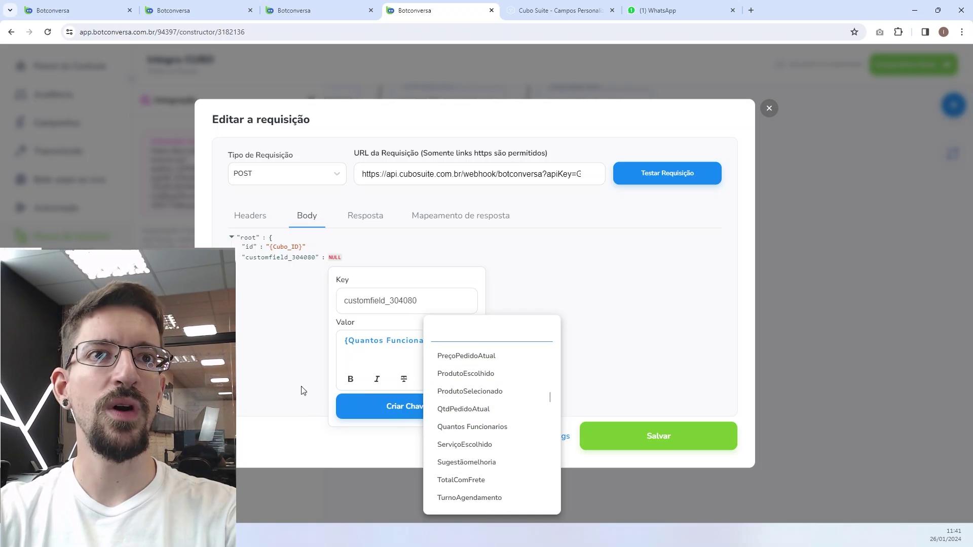
{"action": "left_click", "coordinate": [360, 403]}
{"action": "left_click", "coordinate": [360, 403]}
{"action": "left_click", "coordinate": [658, 435]}
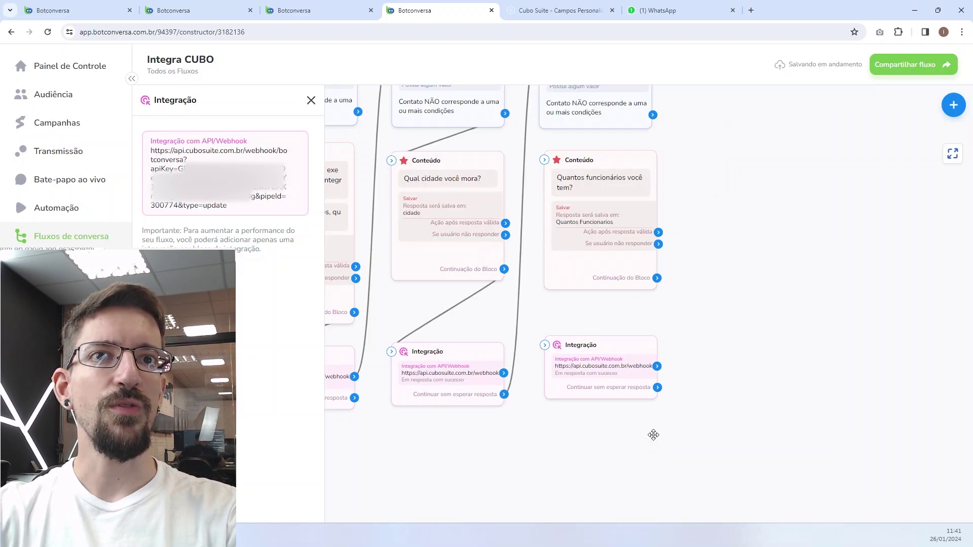
Step: Connect the Quantos Funcionarios condition's non-matching output to the employee question, and the question's Continuação do Bloco output to the new integration
{"action": "scroll", "coordinate": [697, 274], "scroll_direction": "up", "scroll_amount": 3}
{"action": "left_click_drag", "start_coordinate": [613, 231], "coordinate": [512, 268]}
{"action": "scroll", "coordinate": [707, 314], "scroll_direction": "down", "scroll_amount": 2}
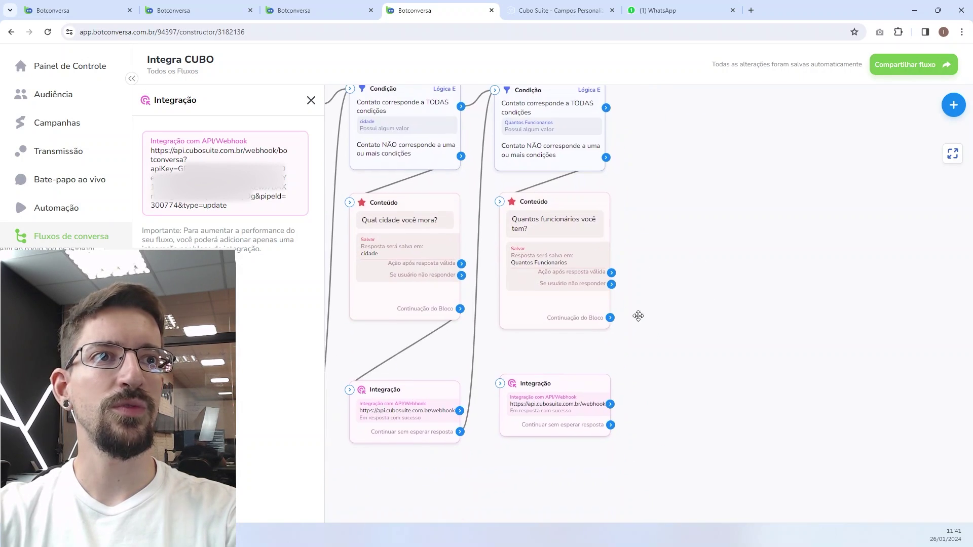
{"action": "left_click_drag", "start_coordinate": [610, 318], "coordinate": [501, 390]}
{"action": "scroll", "coordinate": [700, 291], "scroll_direction": "up", "scroll_amount": 2}
{"action": "scroll", "coordinate": [699, 291], "scroll_direction": "right", "scroll_amount": 2}
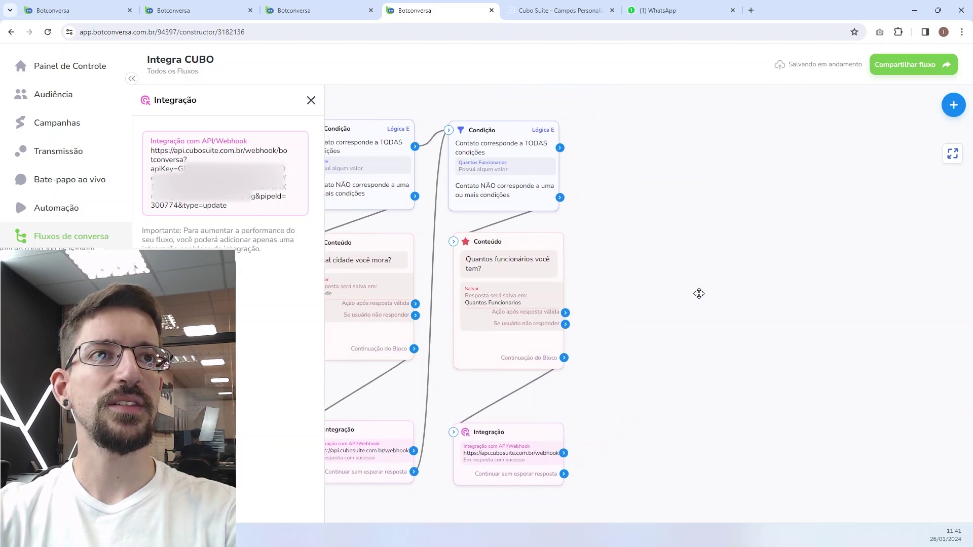
Step: Duplicate the Quantos Funcionarios condition block, place the copy beside the original and delete the condition inside it
{"action": "left_click", "coordinate": [528, 161]}
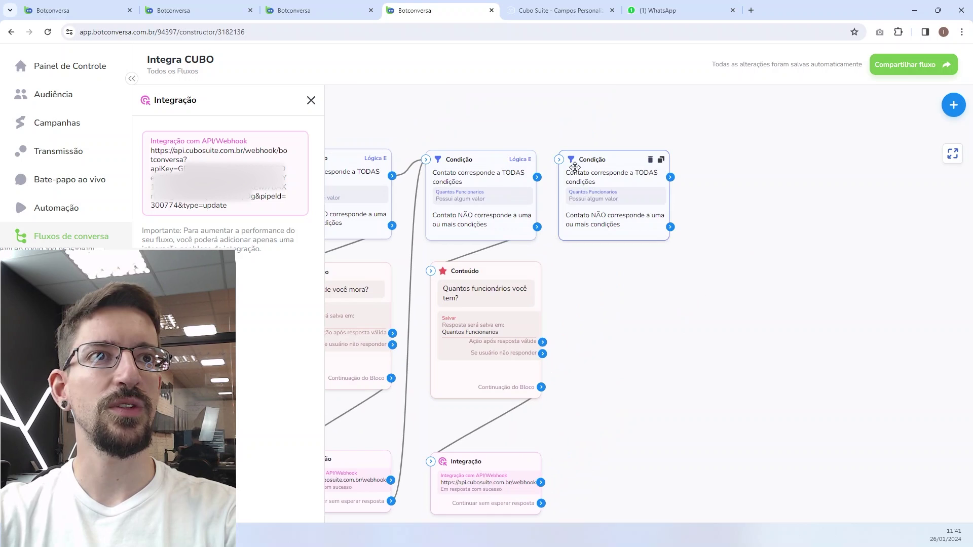
{"action": "left_click_drag", "start_coordinate": [582, 175], "coordinate": [605, 180]}
{"action": "left_click", "coordinate": [606, 182]}
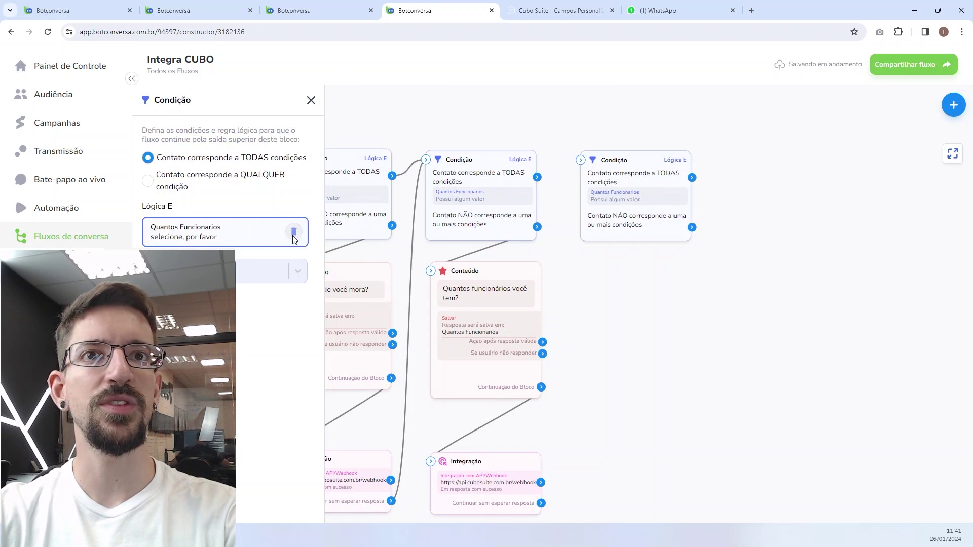
{"action": "left_click", "coordinate": [293, 233]}
{"action": "left_click", "coordinate": [454, 297]}
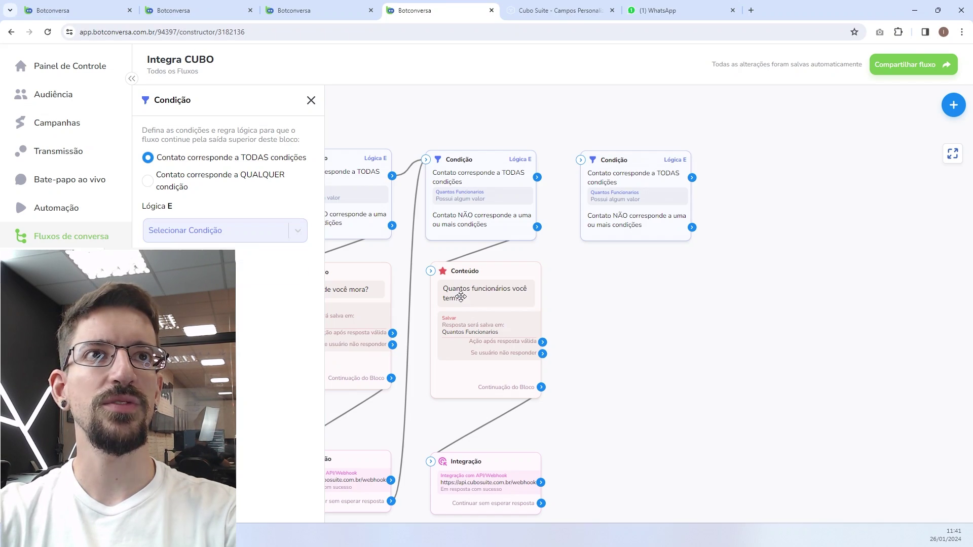
Step: Create a text user field named "Area de mercado" in the custom fields, then reload the Integra CUBO flow
{"action": "left_click", "coordinate": [336, 8]}
{"action": "left_click", "coordinate": [906, 95]}
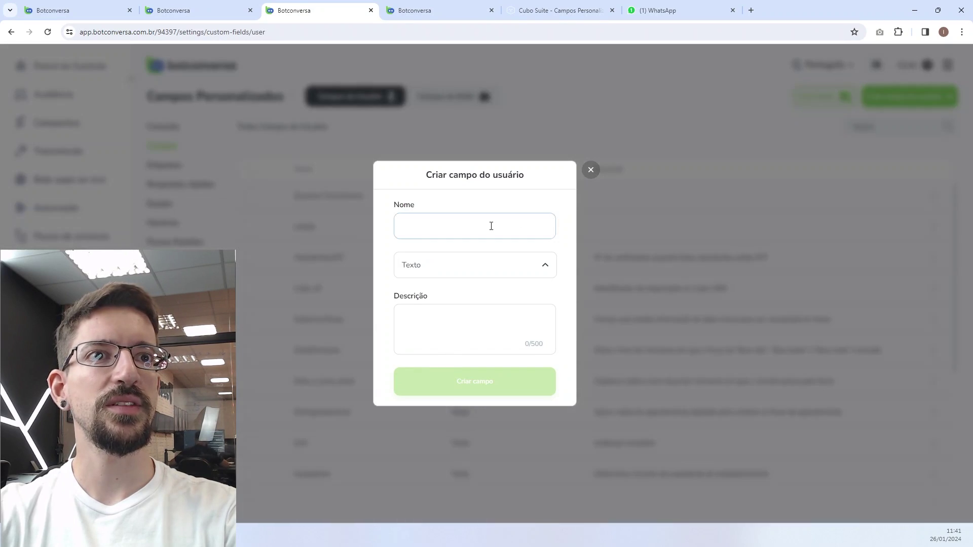
{"action": "type", "text": "Area de mercado"}
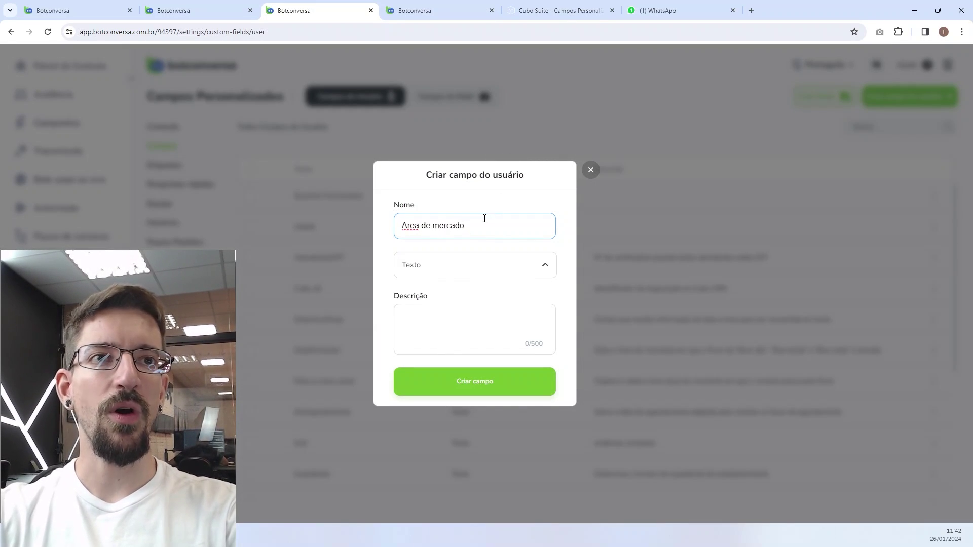
{"action": "left_click", "coordinate": [482, 383]}
{"action": "key", "text": "ctrl+Tab"}
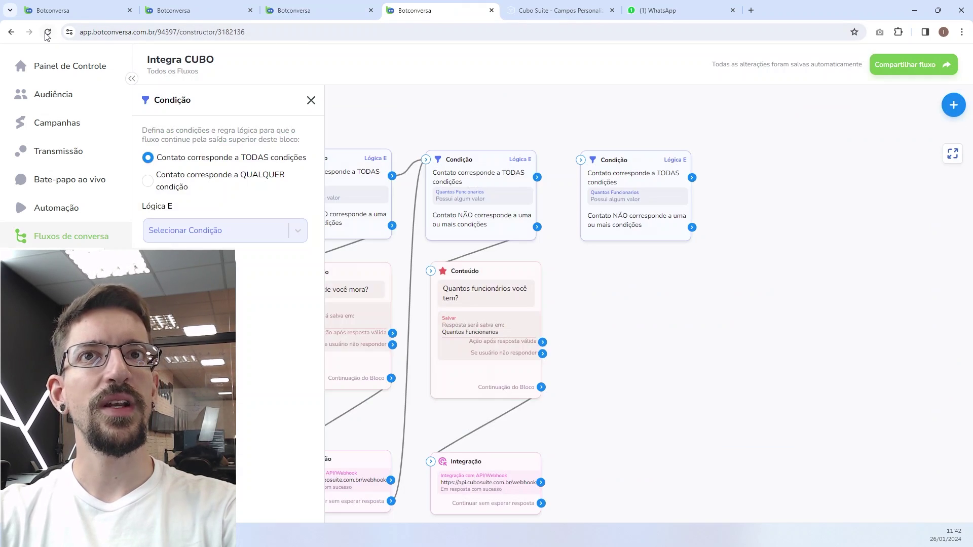
{"action": "key", "text": "F5"}
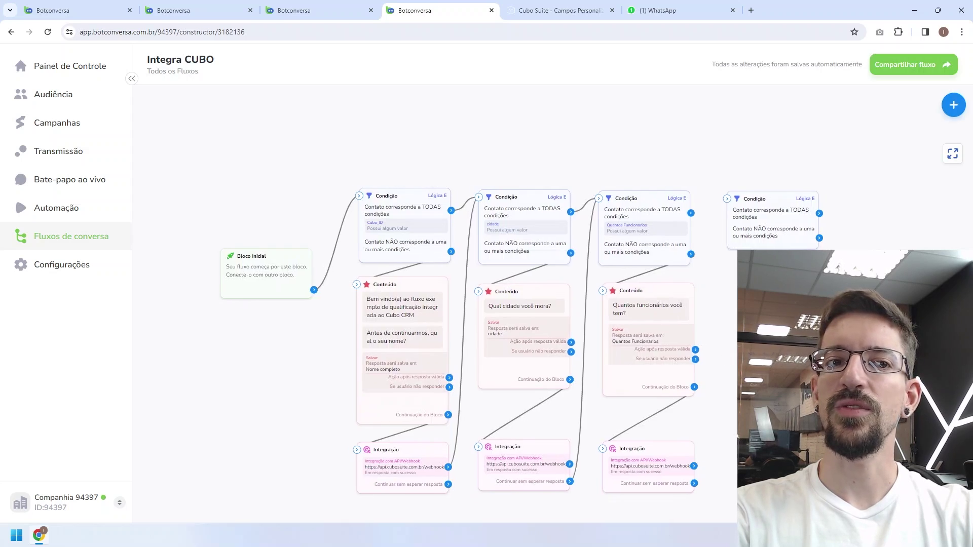
Step: Set the empty condition block to Area de mercado having any value, and connect the Quantos Funcionarios condition's matching output to it
{"action": "left_click", "coordinate": [775, 213]}
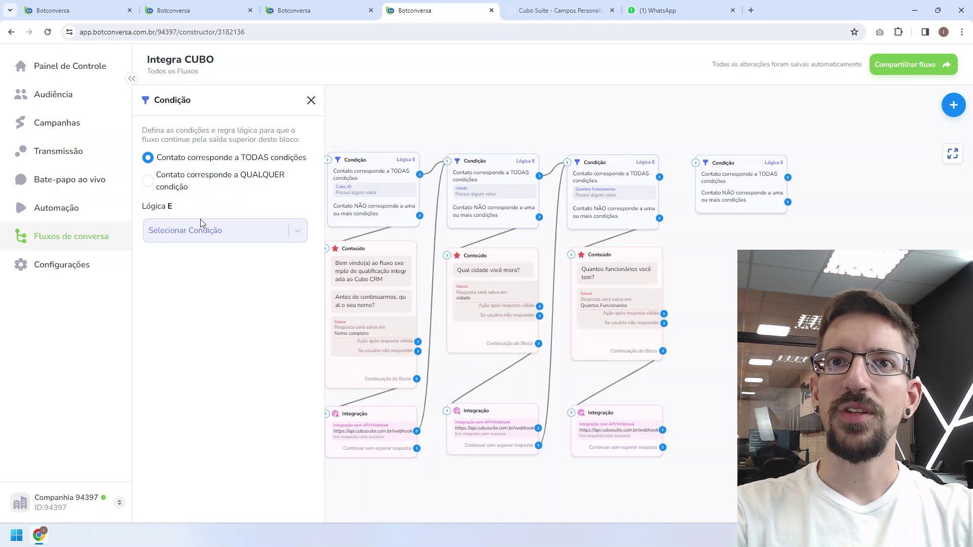
{"action": "left_click", "coordinate": [194, 230]}
{"action": "scroll", "coordinate": [233, 307], "scroll_direction": "down", "scroll_amount": 5}
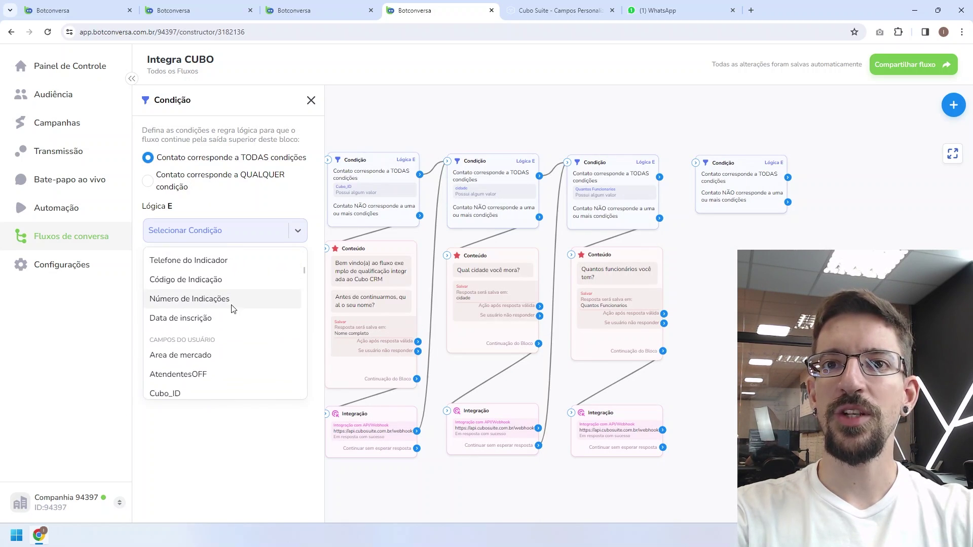
{"action": "left_click", "coordinate": [208, 355]}
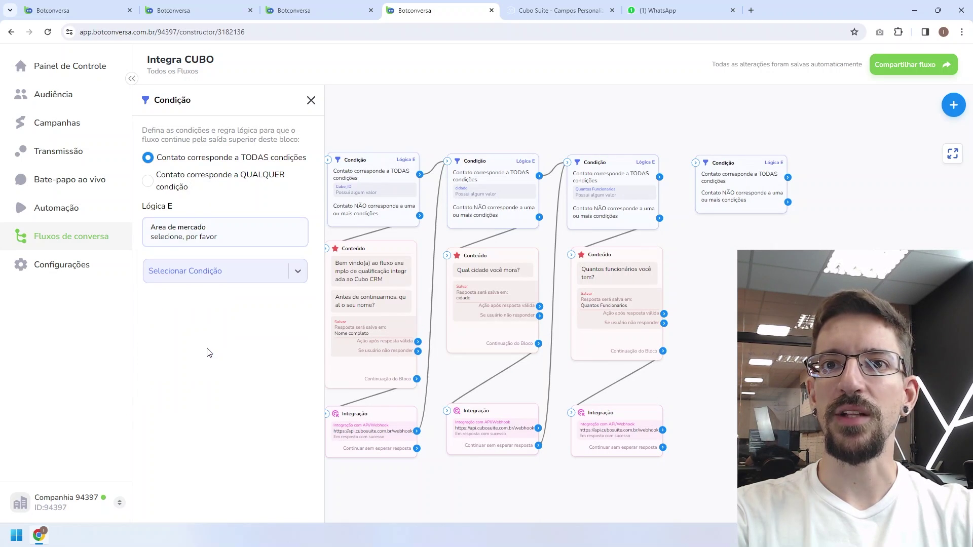
{"action": "left_click", "coordinate": [274, 266]}
{"action": "left_click", "coordinate": [375, 341]}
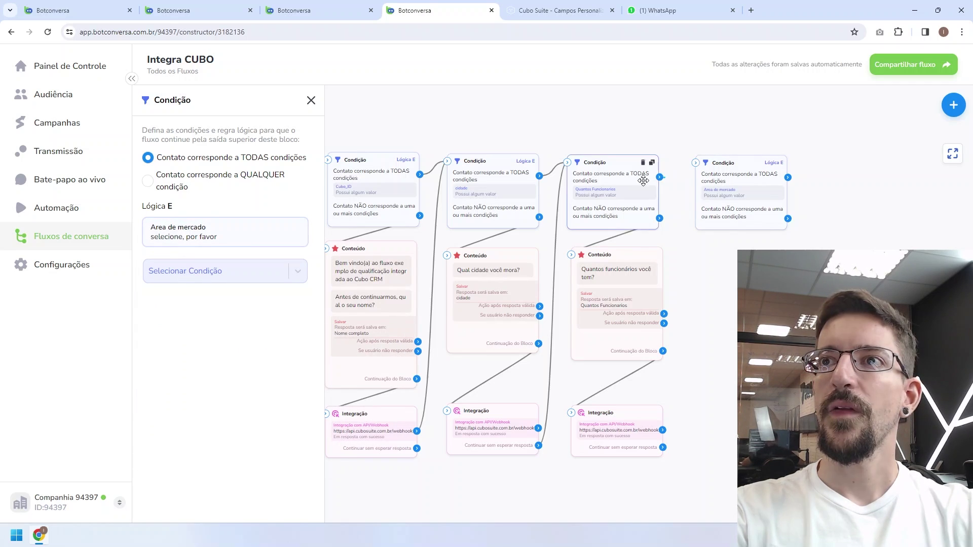
{"action": "left_click_drag", "start_coordinate": [659, 177], "coordinate": [698, 163]}
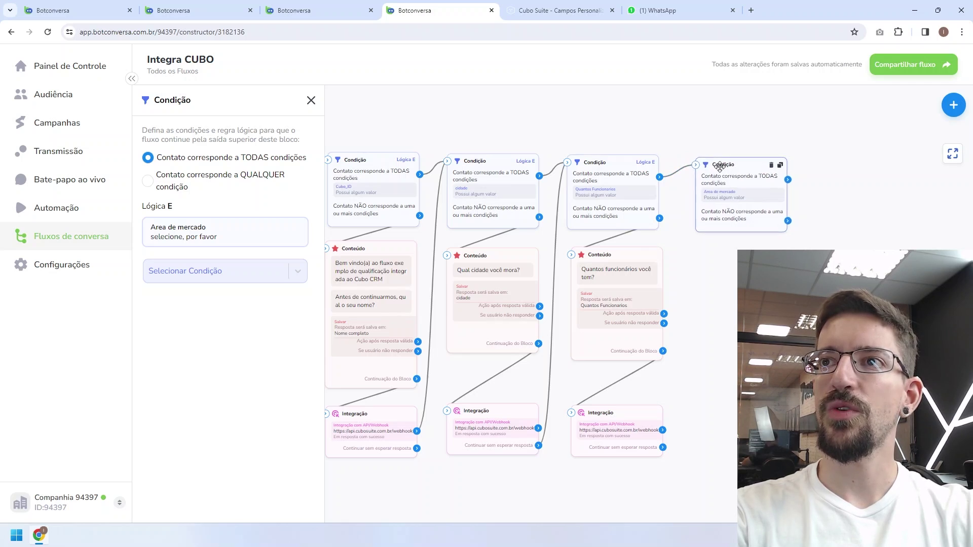
Step: Duplicate the employee-count question block, place the copy beside the original and change its question to "Qual a sua área de atuação?"
{"action": "left_click", "coordinate": [624, 260]}
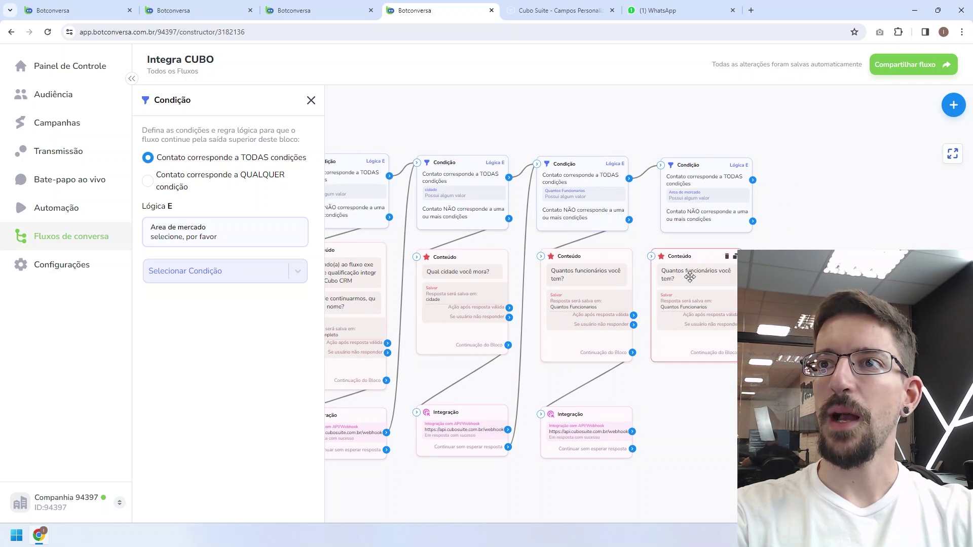
{"action": "left_click", "coordinate": [709, 278]}
{"action": "left_click", "coordinate": [263, 171]}
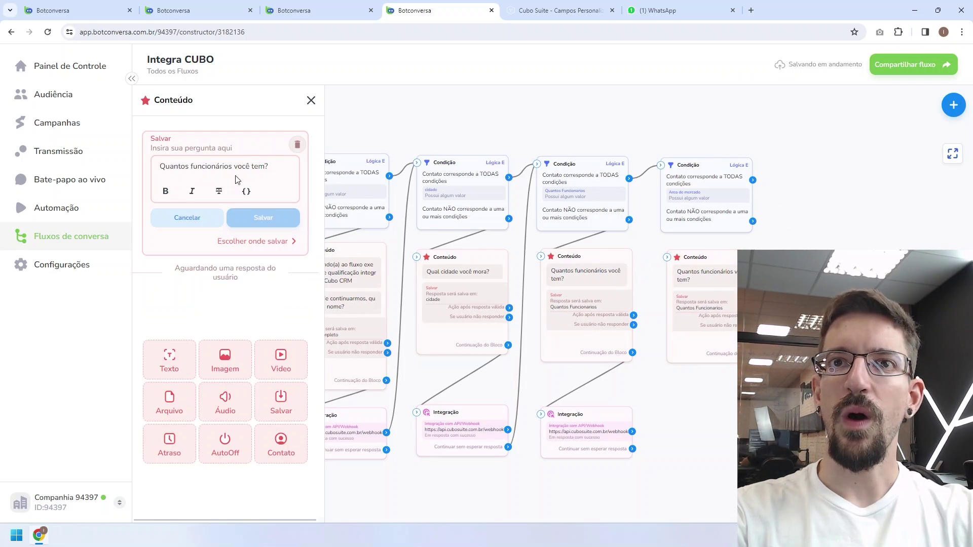
{"action": "key", "text": "ctrl+a"}
{"action": "type", "text": "Qual a sua área de atuação?"}
Step: Store the copied question's answer in the Area de mercado field and save the question
{"action": "left_click", "coordinate": [240, 247]}
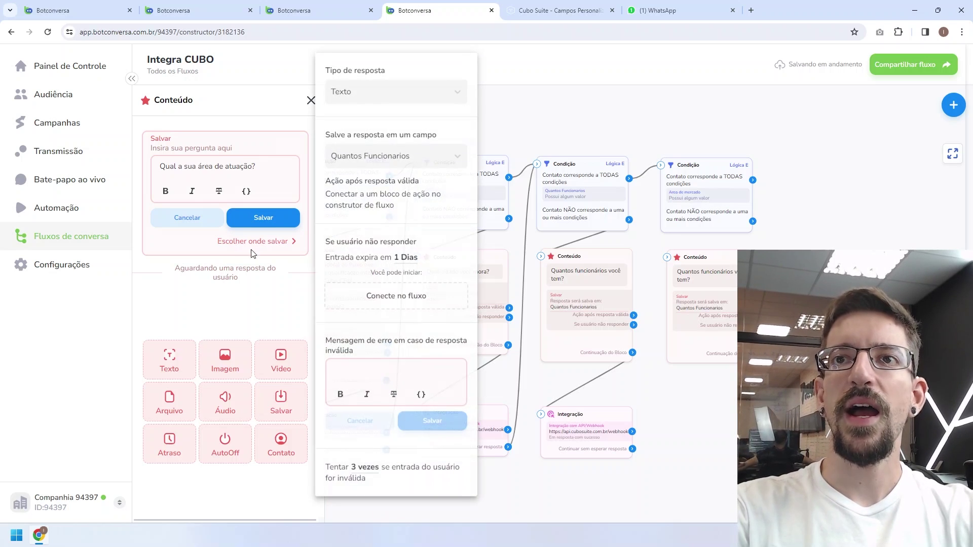
{"action": "left_click", "coordinate": [395, 156]}
{"action": "scroll", "coordinate": [403, 259], "scroll_direction": "down", "scroll_amount": 3}
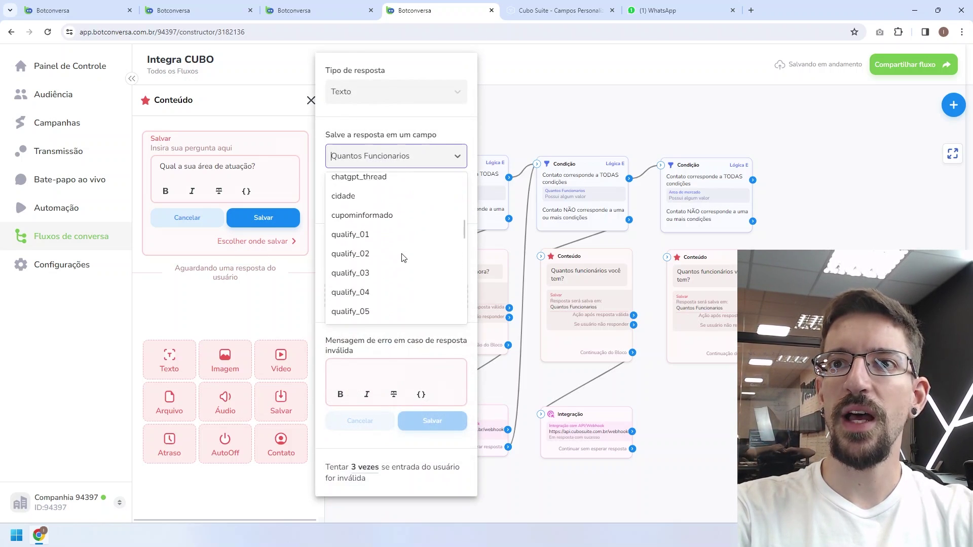
{"action": "scroll", "coordinate": [403, 258], "scroll_direction": "up", "scroll_amount": 10}
{"action": "left_click", "coordinate": [387, 219]}
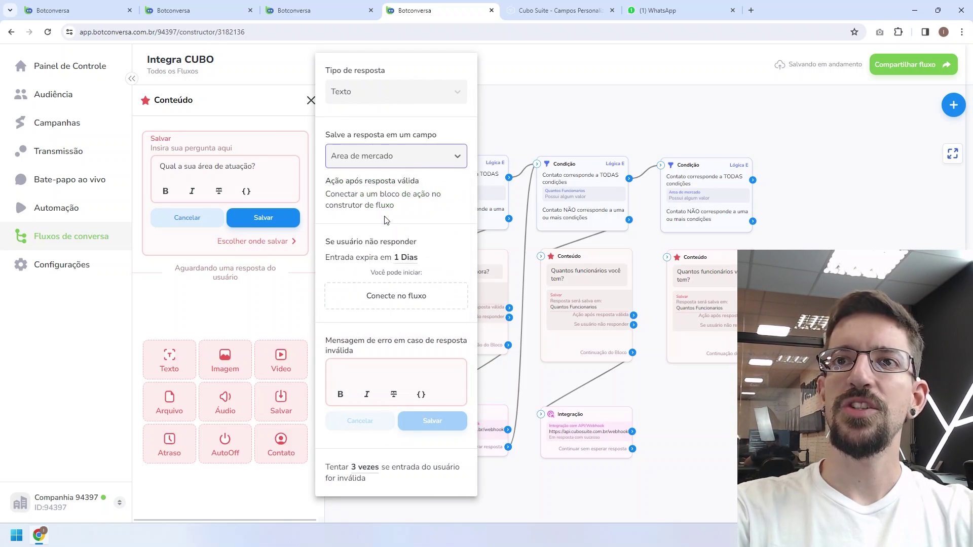
{"action": "left_click", "coordinate": [276, 212]}
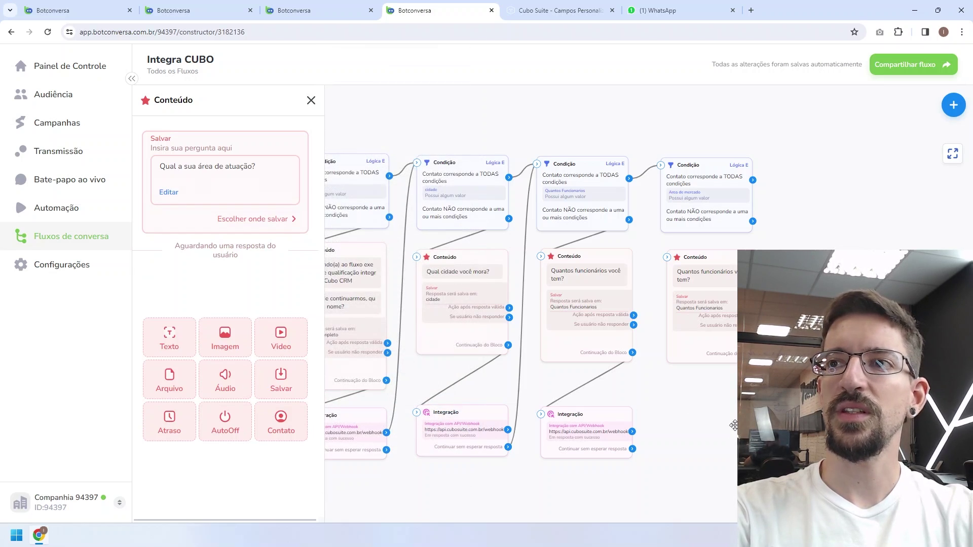
Step: Connect the Area de mercado condition's non-matching output to its question, and the question's Continuação do Bloco output to a duplicate of the employee-count integration
{"action": "left_click_drag", "start_coordinate": [753, 222], "coordinate": [666, 258]}
{"action": "left_click_drag", "start_coordinate": [617, 420], "coordinate": [557, 398]}
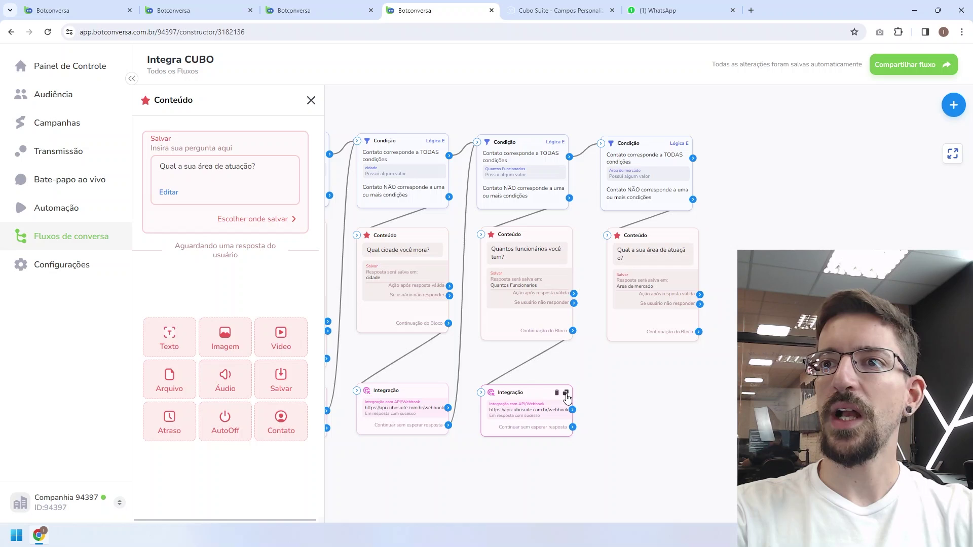
{"action": "left_click", "coordinate": [566, 393]}
{"action": "mouse_move", "coordinate": [627, 380]}
{"action": "left_mouse_down"}
{"action": "mouse_move", "coordinate": [655, 380]}
{"action": "mouse_move", "coordinate": [614, 394]}
{"action": "left_mouse_up"}
Step: Open the copied integration's request body and delete the customfield_304080 key
{"action": "left_click", "coordinate": [639, 406]}
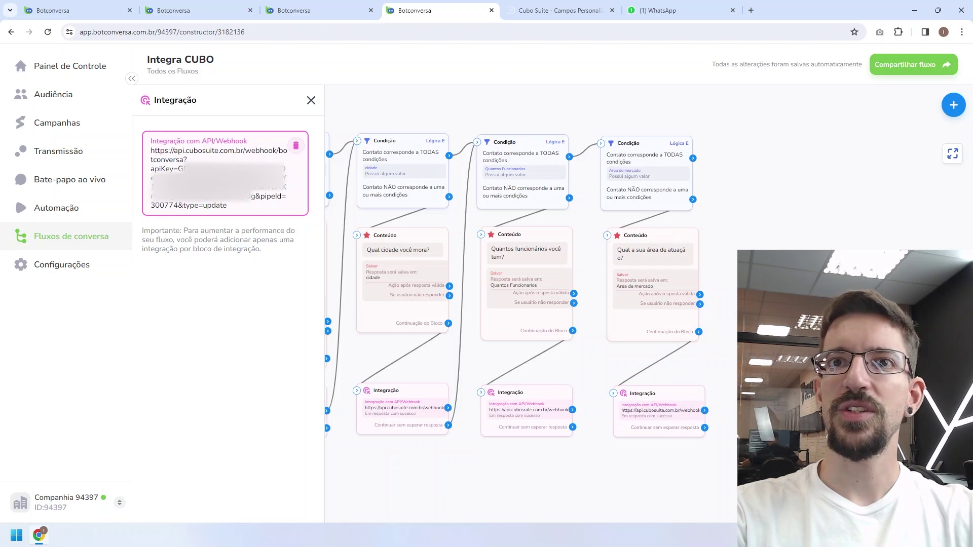
{"action": "left_click", "coordinate": [292, 206]}
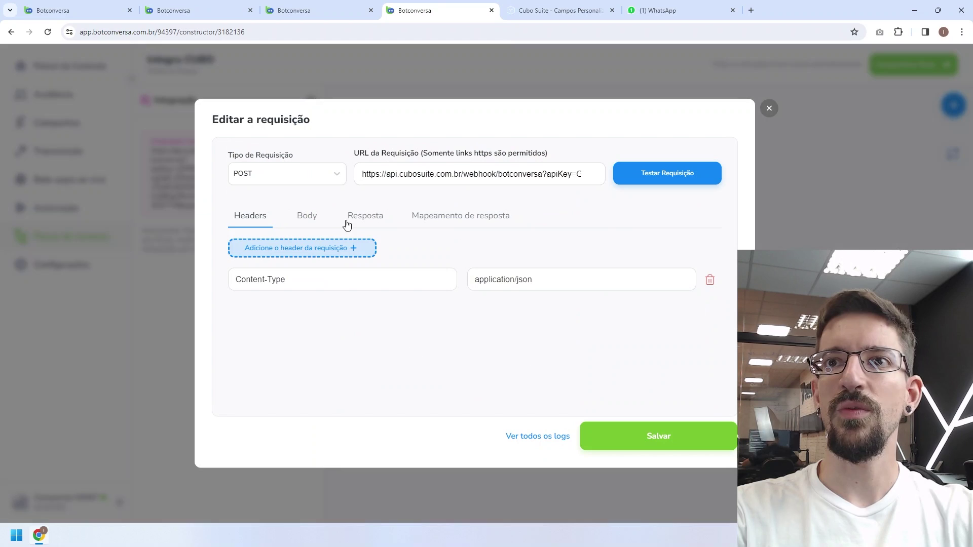
{"action": "left_click", "coordinate": [314, 219]}
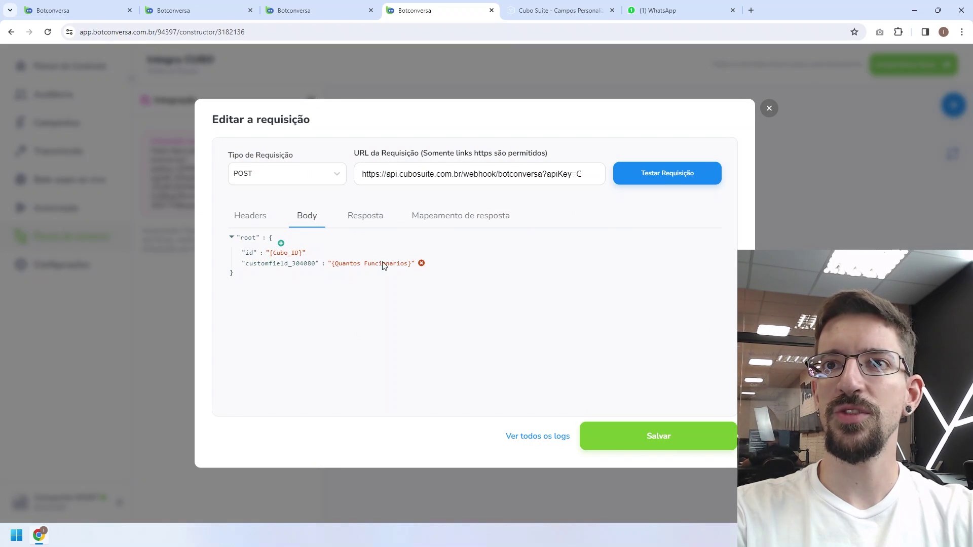
{"action": "left_click", "coordinate": [422, 264]}
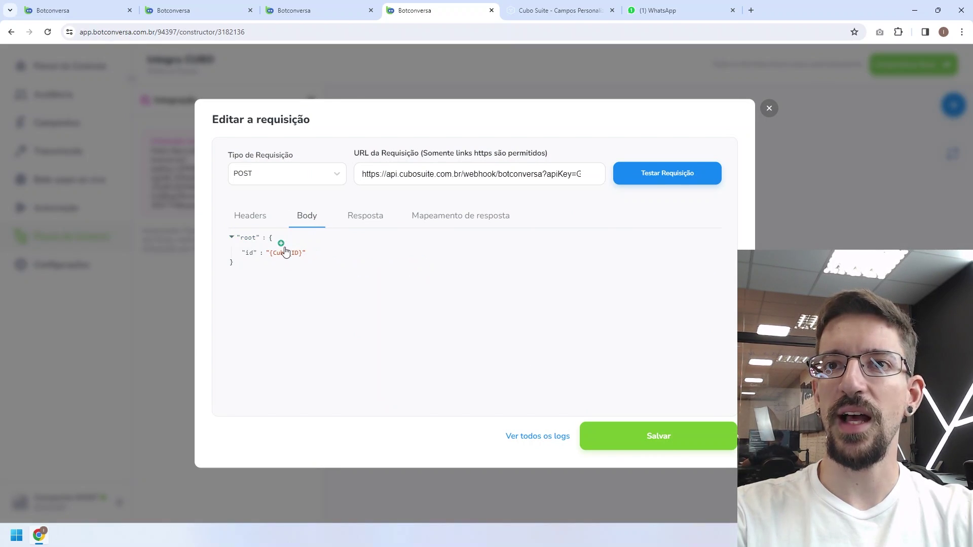
Step: Add the key customfield_304081 to the request body, taking the Área de atuação field's ID from Cubo Suite's custom fields
{"action": "left_click", "coordinate": [282, 244]}
{"action": "type", "text": "customfield_"}
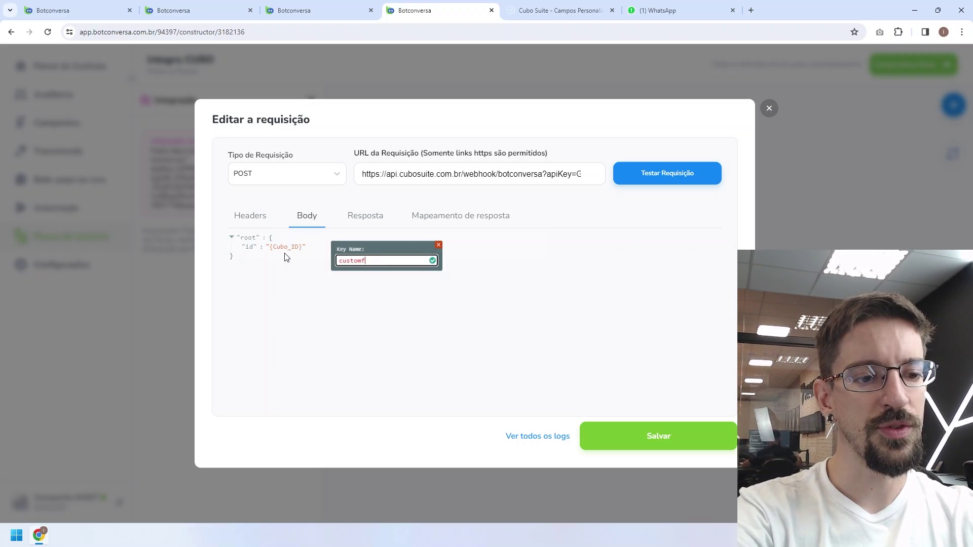
{"action": "key", "text": "ctrl+Tab"}
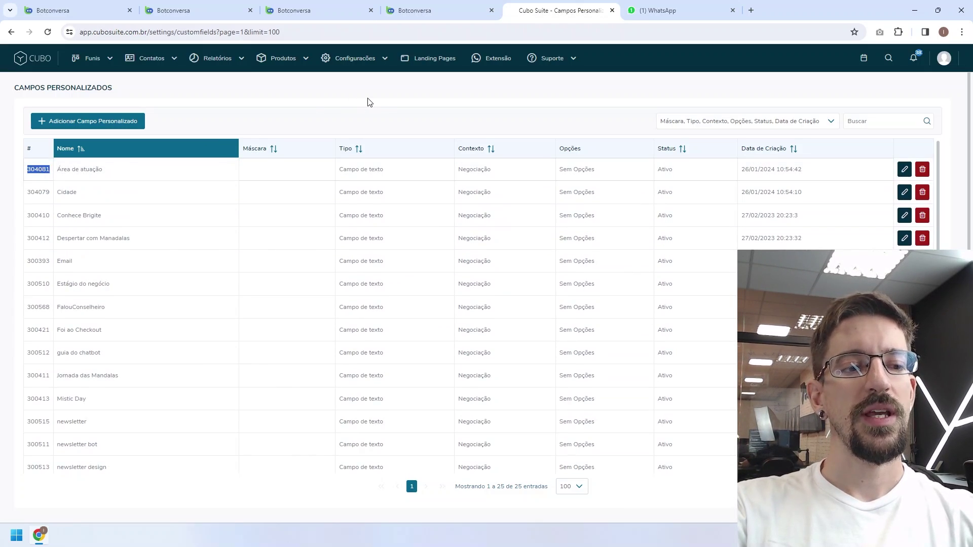
{"action": "left_click", "coordinate": [420, 11]}
{"action": "type", "text": "304081"}
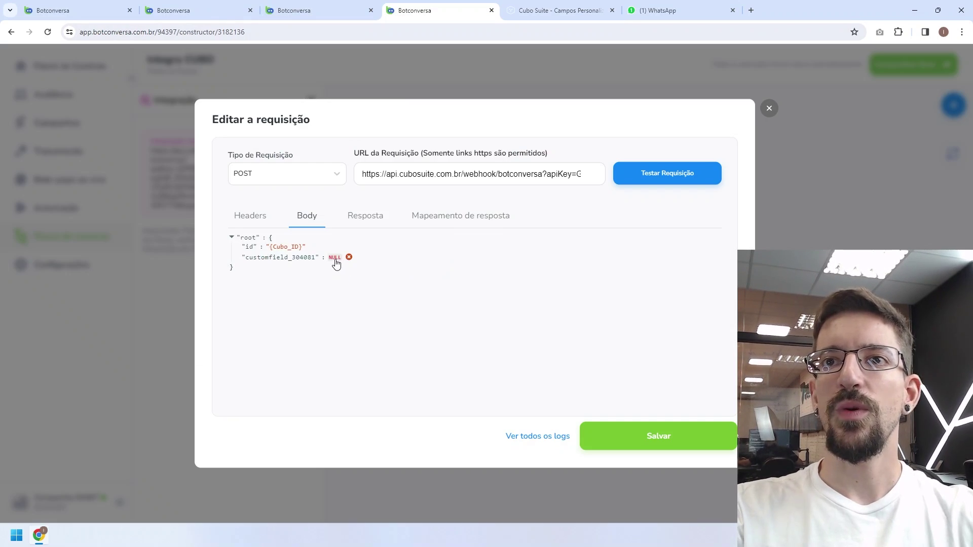
Step: Set the value of customfield_304081 to the Area de mercado variable, create the key and save the request
{"action": "left_click", "coordinate": [431, 379]}
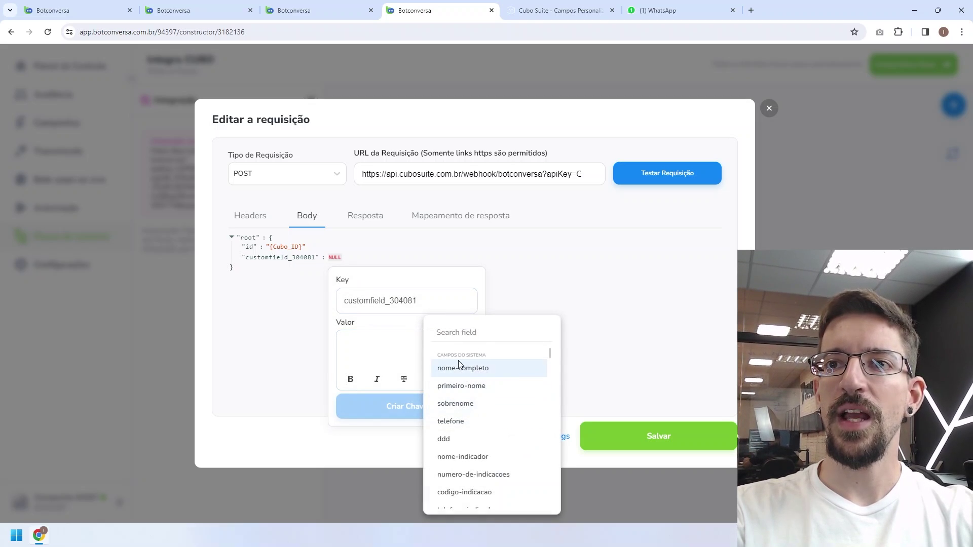
{"action": "scroll", "coordinate": [500, 382], "scroll_direction": "down", "scroll_amount": 5}
{"action": "left_click", "coordinate": [471, 397]}
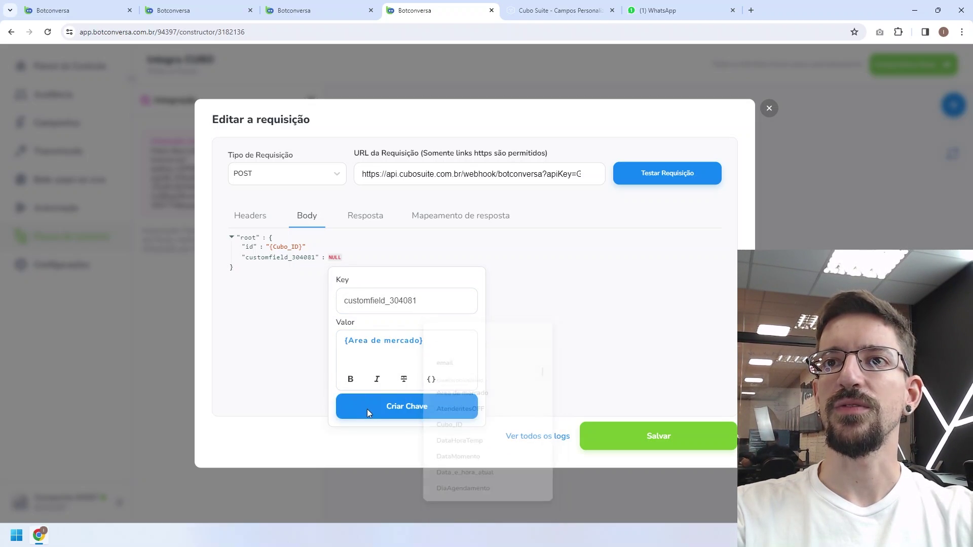
{"action": "left_click", "coordinate": [374, 413]}
{"action": "left_click", "coordinate": [667, 436]}
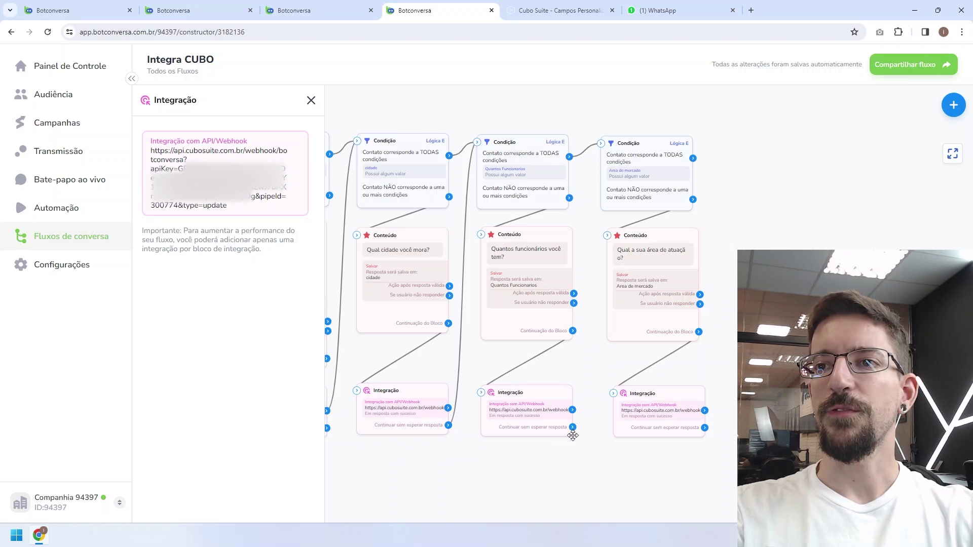
Step: Connect the employee-count integration's "Continuar sem esperar resposta" output to the Area de mercado condition
{"action": "left_click_drag", "start_coordinate": [573, 427], "coordinate": [602, 148]}
{"action": "scroll", "coordinate": [721, 287], "scroll_direction": "down", "scroll_amount": 1}
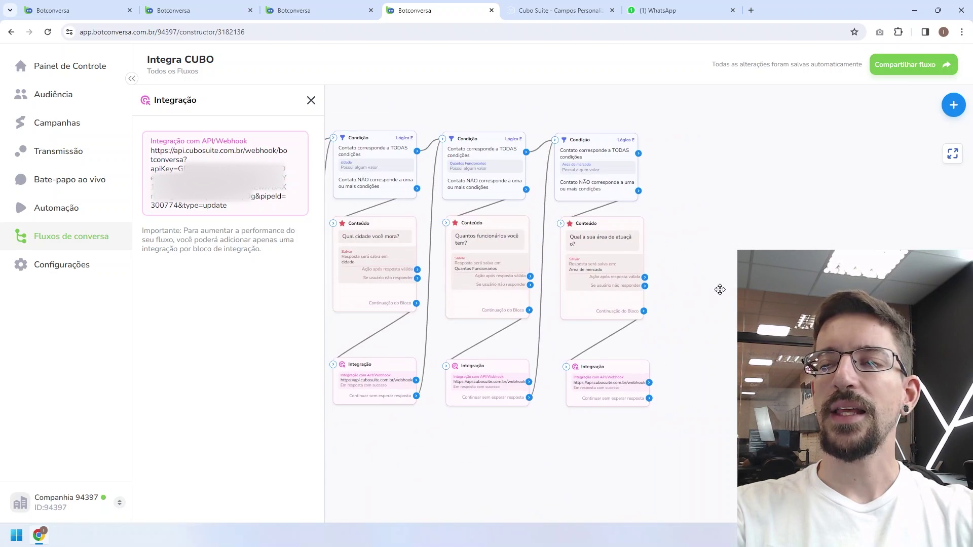
{"action": "left_click_drag", "start_coordinate": [721, 287], "coordinate": [719, 331]}
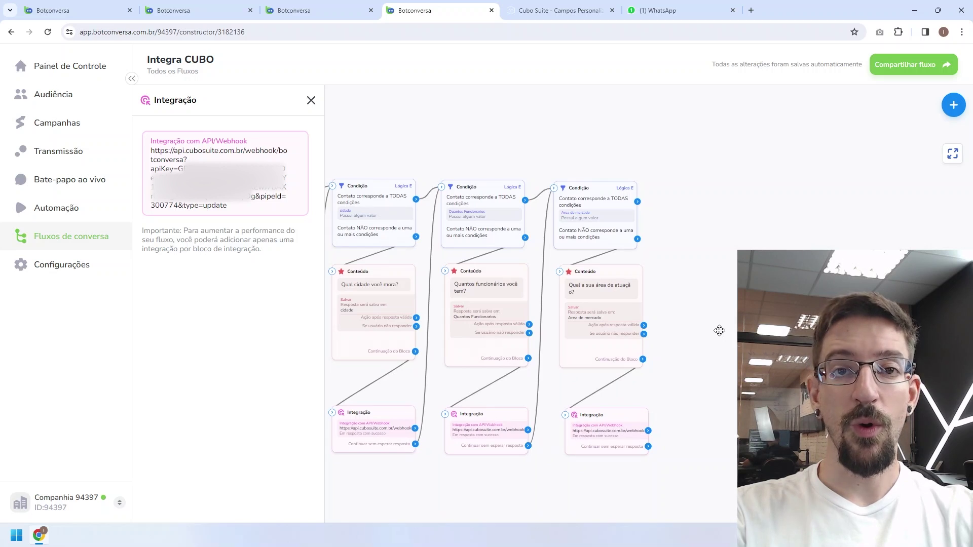
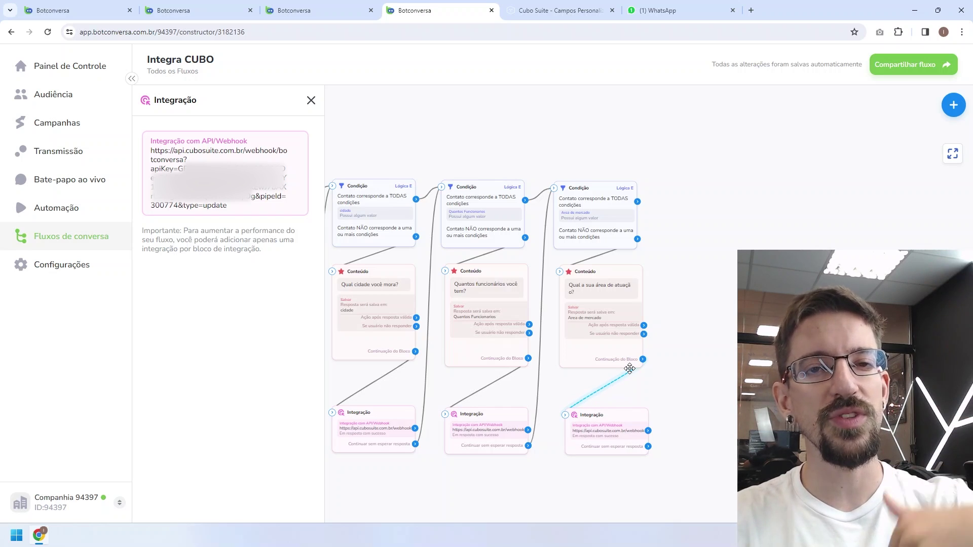
Step: Add a Menu block beside the Area de mercado condition and set its type to Botão de lista
{"action": "scroll", "coordinate": [629, 368], "scroll_direction": "right", "scroll_amount": 5}
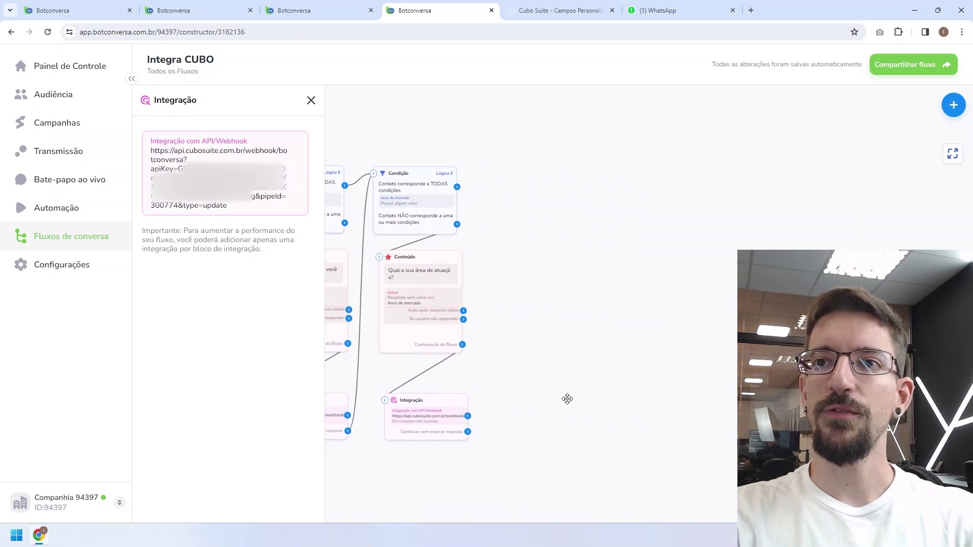
{"action": "left_click", "coordinate": [952, 105]}
{"action": "left_click", "coordinate": [881, 124]}
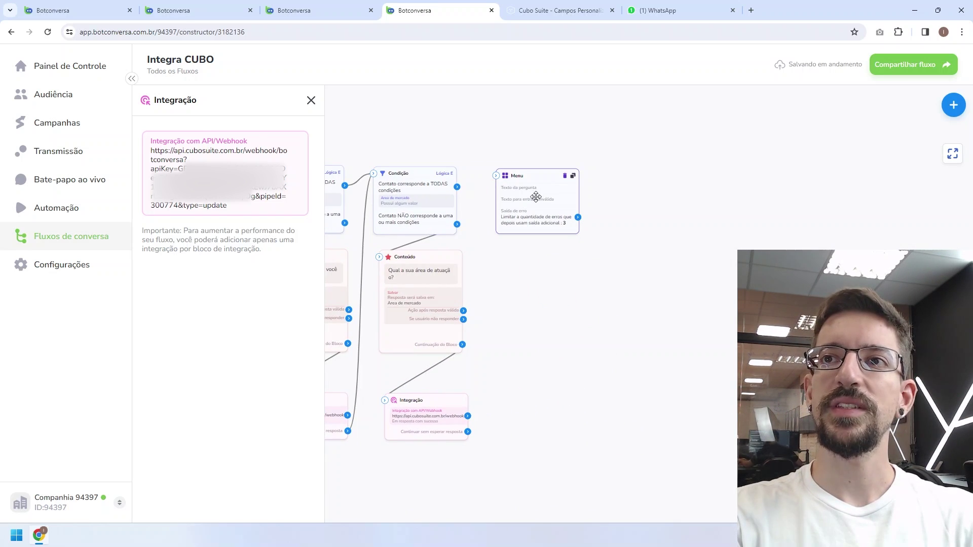
{"action": "left_click", "coordinate": [535, 197]}
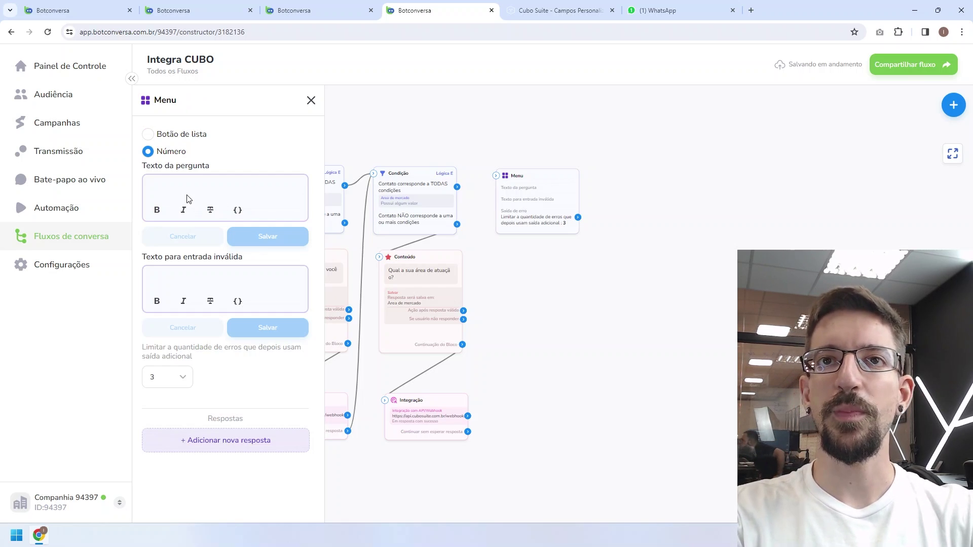
{"action": "left_click", "coordinate": [148, 135]}
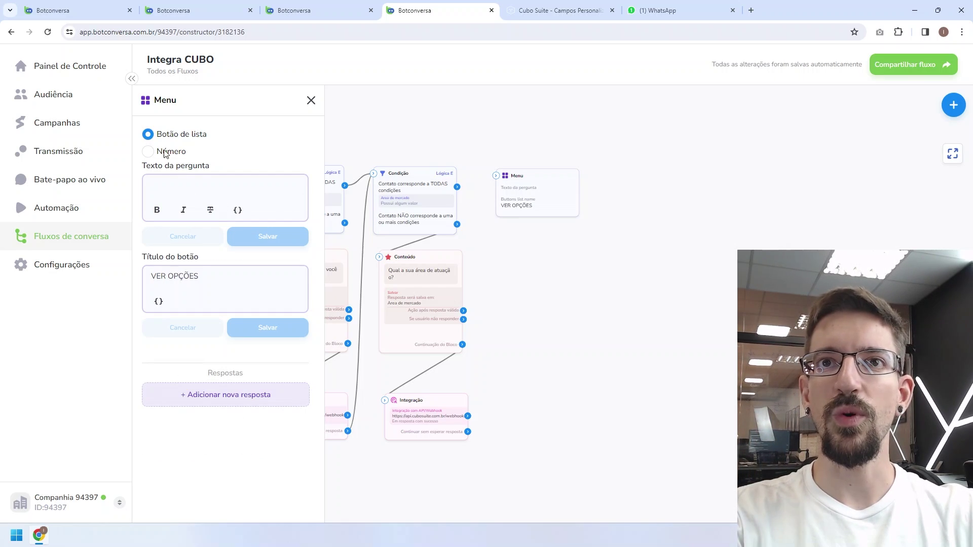
Step: Set the menu's question text to "Certo {primeiro-nome}! Para onde você quer ir?" and save it
{"action": "left_click", "coordinate": [189, 189]}
{"action": "type", "text": "Certo {primeiro-nome}! Para onde você quer ir?"}
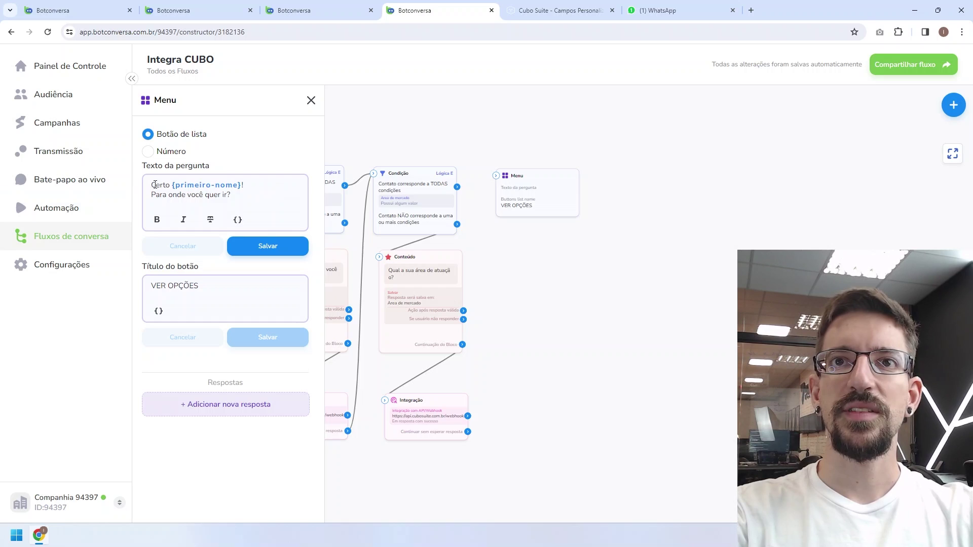
{"action": "left_click", "coordinate": [267, 247]}
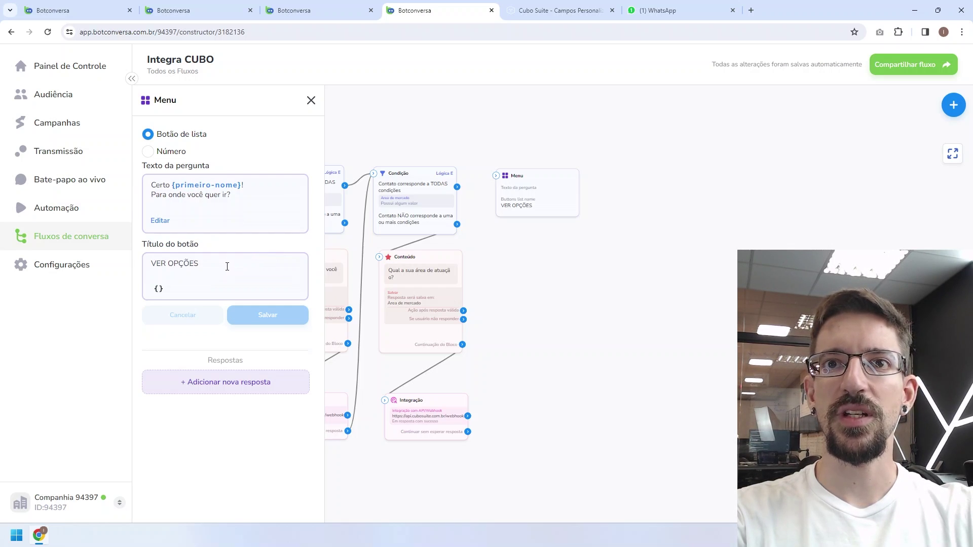
Step: Add the responses "Material de apresentação" and "Agendar a apresentação" to the menu and save them
{"action": "left_click", "coordinate": [223, 385]}
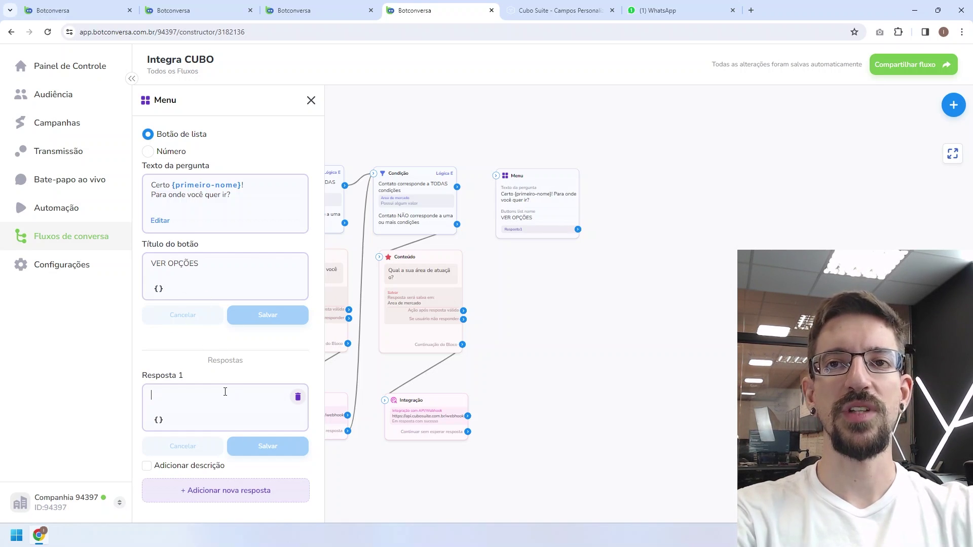
{"action": "type", "text": "Material de apresentação"}
{"action": "left_click", "coordinate": [262, 449]}
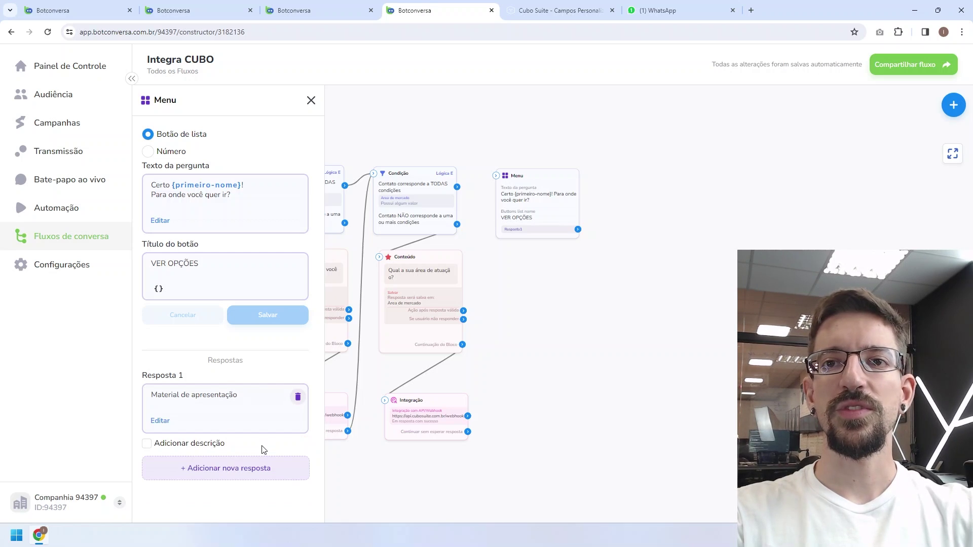
{"action": "left_click", "coordinate": [242, 472]}
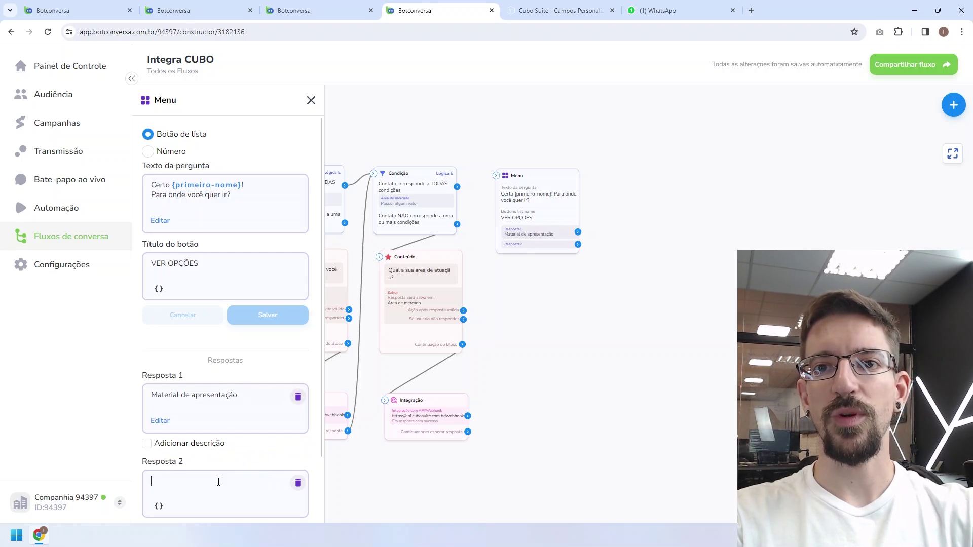
{"action": "type", "text": "Agendar"}
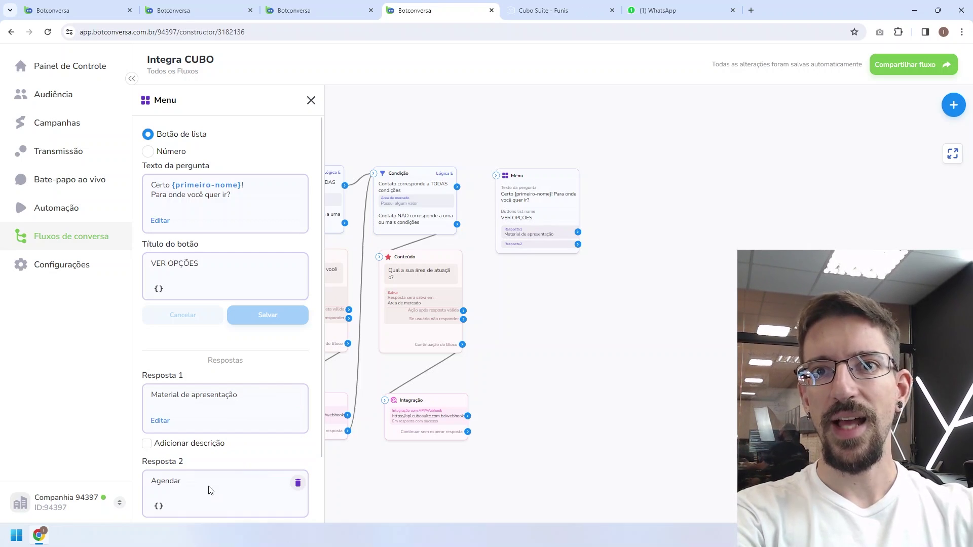
{"action": "type", "text": " a apresentação"}
{"action": "key", "text": "Return"}
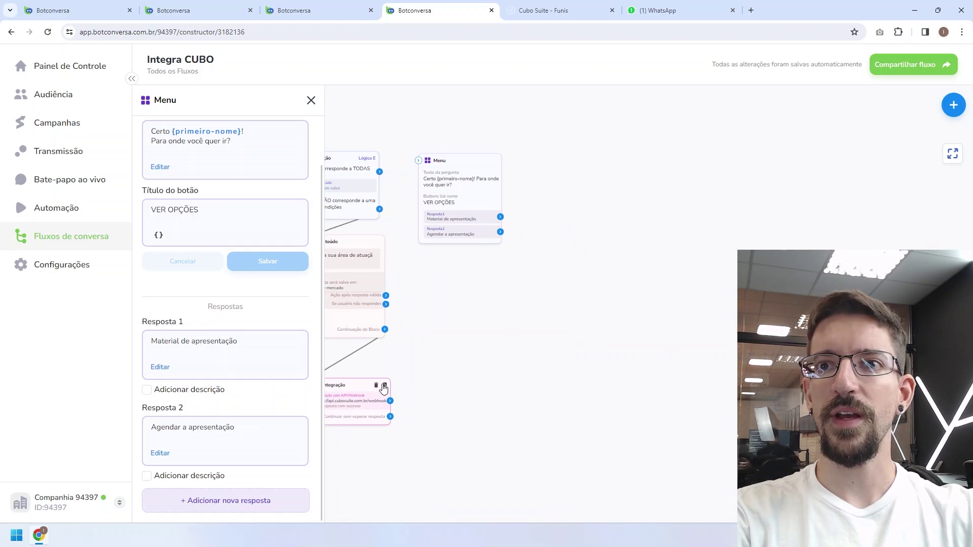
Step: Duplicate the Area de mercado integration beside the menu and connect the Area de mercado condition and original integration to the menu
{"action": "left_click", "coordinate": [384, 387]}
{"action": "left_click_drag", "start_coordinate": [430, 387], "coordinate": [560, 231]}
{"action": "left_click_drag", "start_coordinate": [457, 354], "coordinate": [499, 358]}
{"action": "left_click_drag", "start_coordinate": [445, 423], "coordinate": [477, 170]}
{"action": "left_click_drag", "start_coordinate": [618, 241], "coordinate": [604, 197]}
Step: In the duplicated integration's request body, replace the customfield_304081 key with a new key named stageId
{"action": "left_click", "coordinate": [607, 210]}
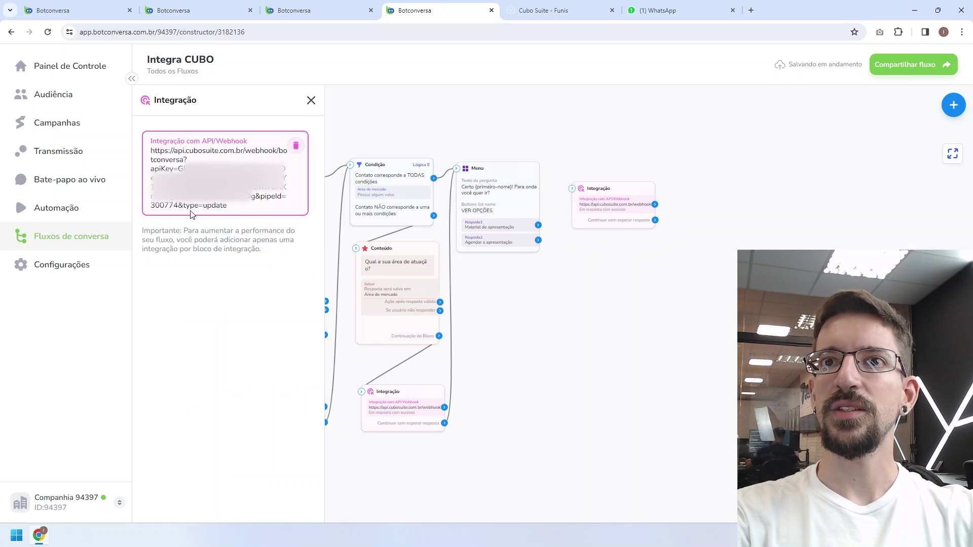
{"action": "left_click", "coordinate": [193, 215]}
{"action": "left_click", "coordinate": [306, 216]}
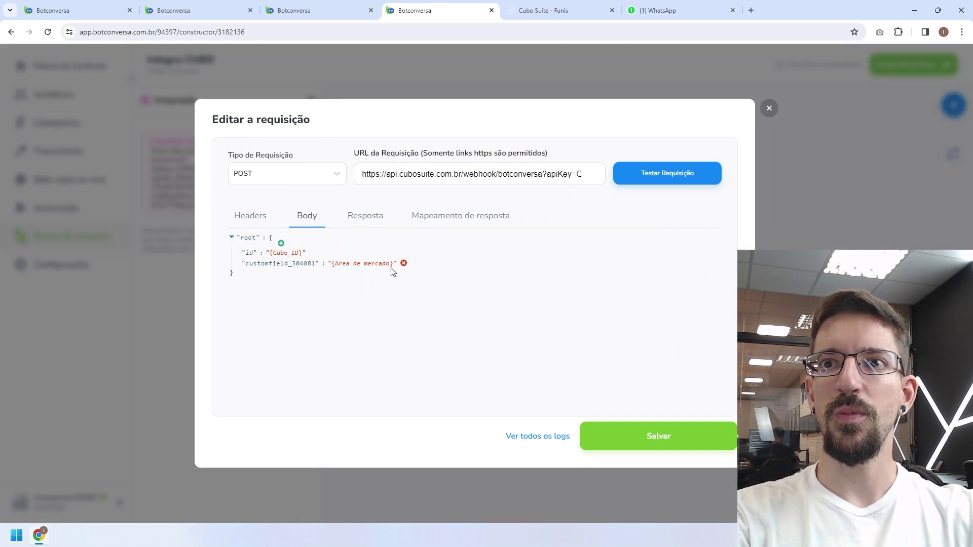
{"action": "left_click", "coordinate": [404, 264]}
{"action": "left_click", "coordinate": [281, 244]}
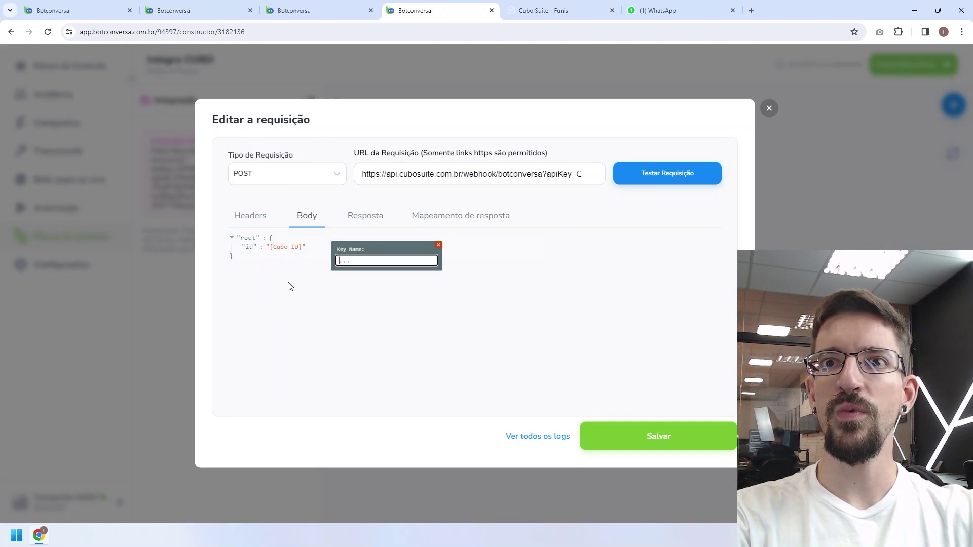
{"action": "type", "text": "stageId"}
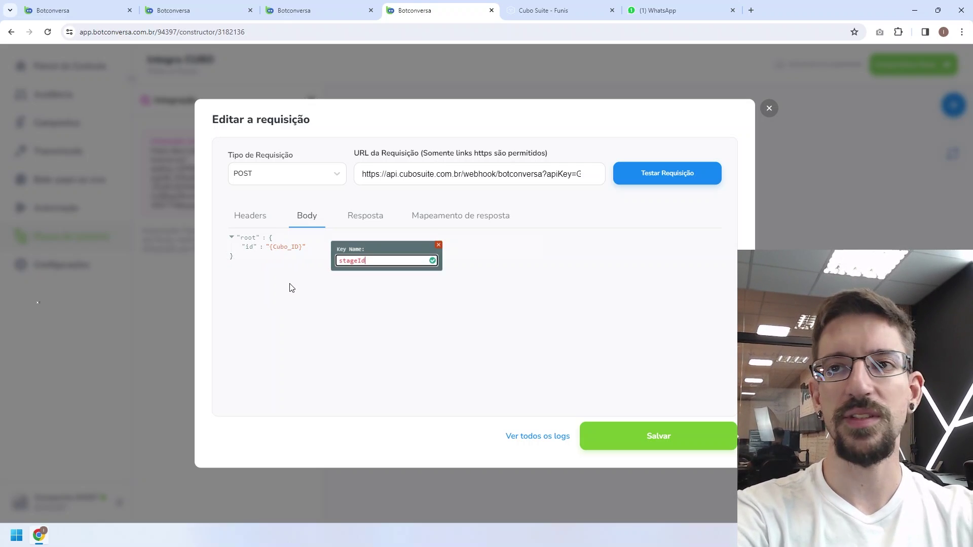
Step: Switch to Cubo Suite and copy the identifier number of the Enviar material stage
{"action": "left_click", "coordinate": [560, 15]}
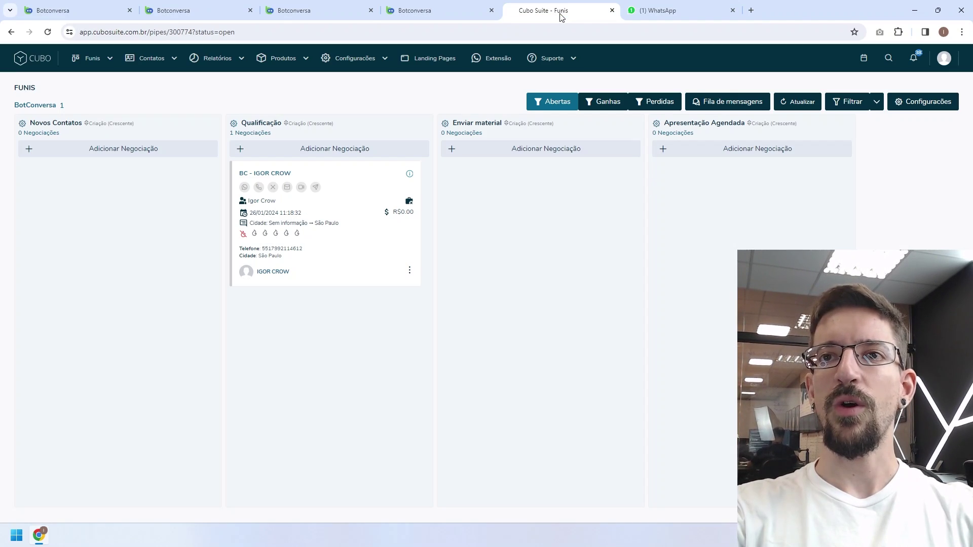
{"action": "left_click", "coordinate": [444, 125]}
{"action": "mouse_move", "coordinate": [463, 141]}
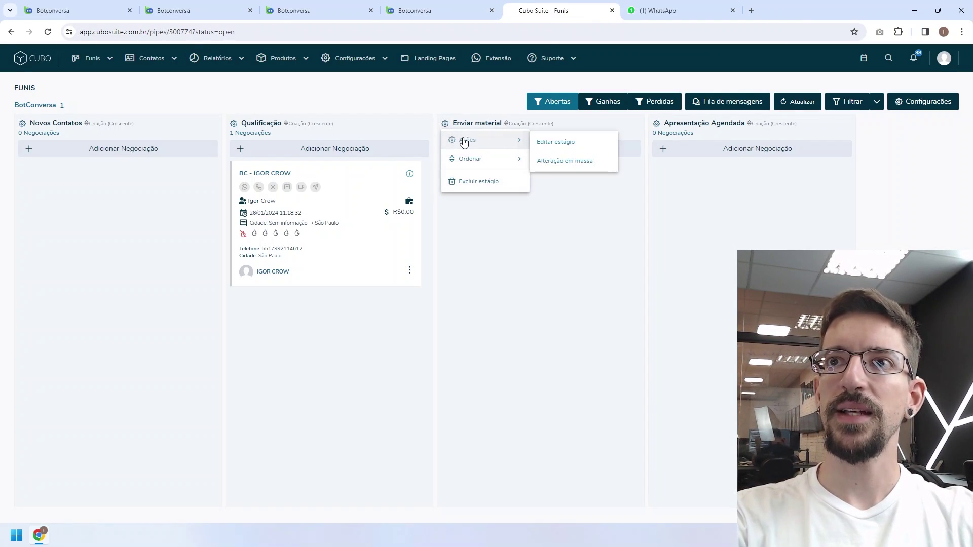
{"action": "left_click", "coordinate": [545, 143]}
{"action": "double_click", "coordinate": [384, 215]}
{"action": "key", "text": "ctrl+c"}
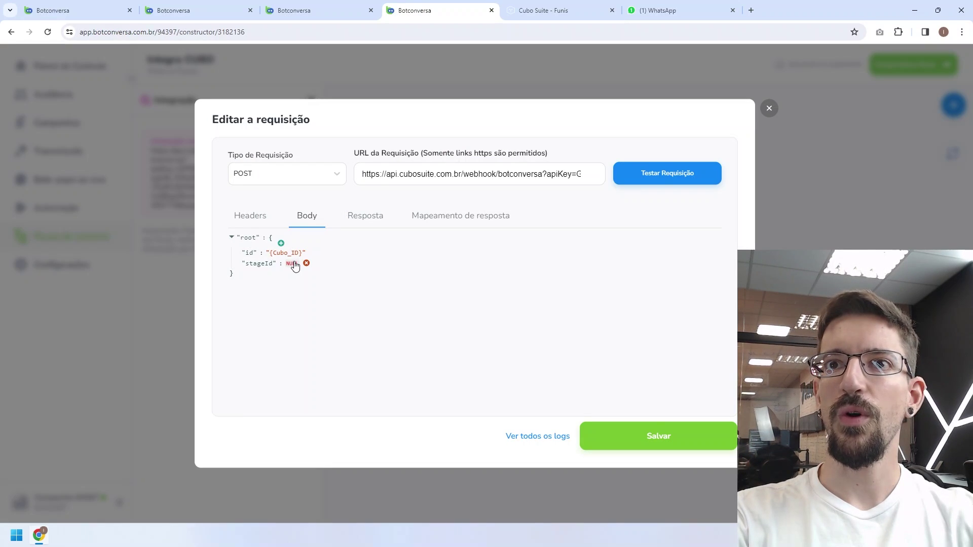
Step: Back in Botconversa, set the stageId value to 303025, create the key and save the request
{"action": "left_click", "coordinate": [296, 264]}
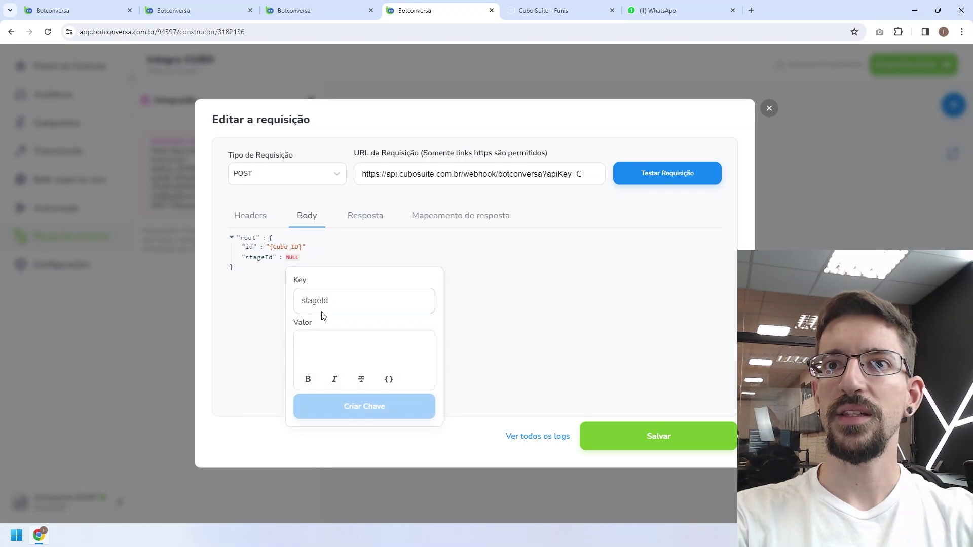
{"action": "left_click", "coordinate": [330, 348]}
{"action": "key", "text": "ctrl+v"}
{"action": "left_click", "coordinate": [365, 423]}
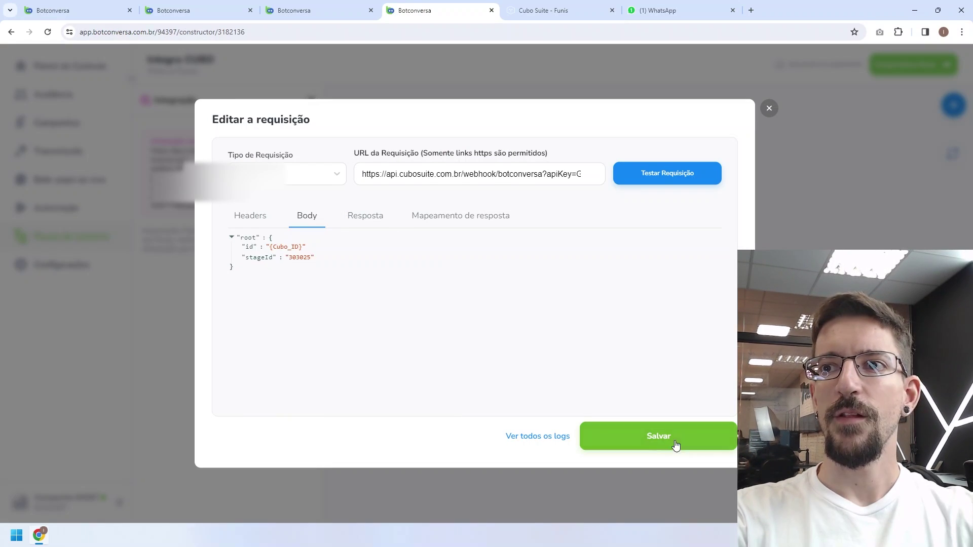
{"action": "left_click", "coordinate": [675, 445]}
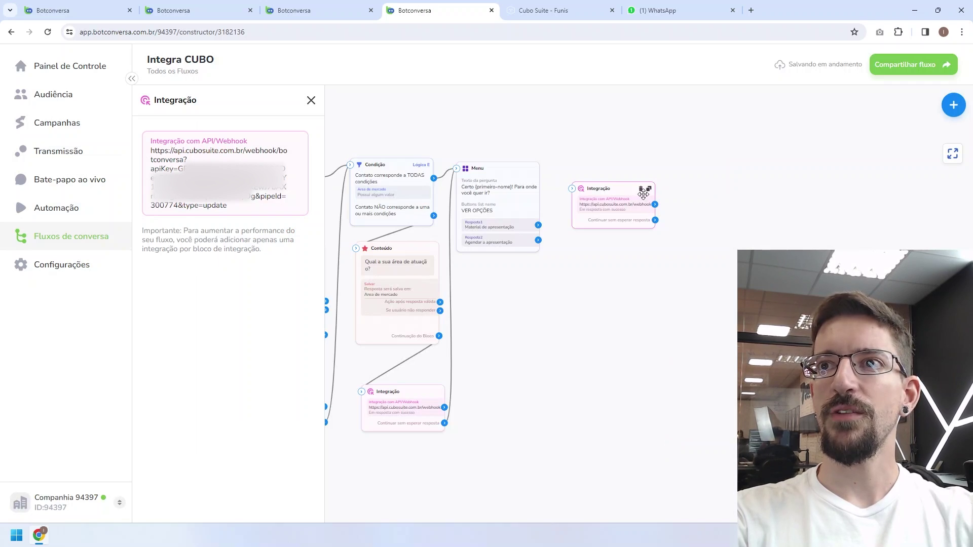
Step: Duplicate the Enviar material integration, place the copy below the original and open the copy's request body
{"action": "left_click", "coordinate": [649, 192]}
{"action": "left_click_drag", "start_coordinate": [700, 192], "coordinate": [598, 247]}
{"action": "left_click", "coordinate": [281, 203]}
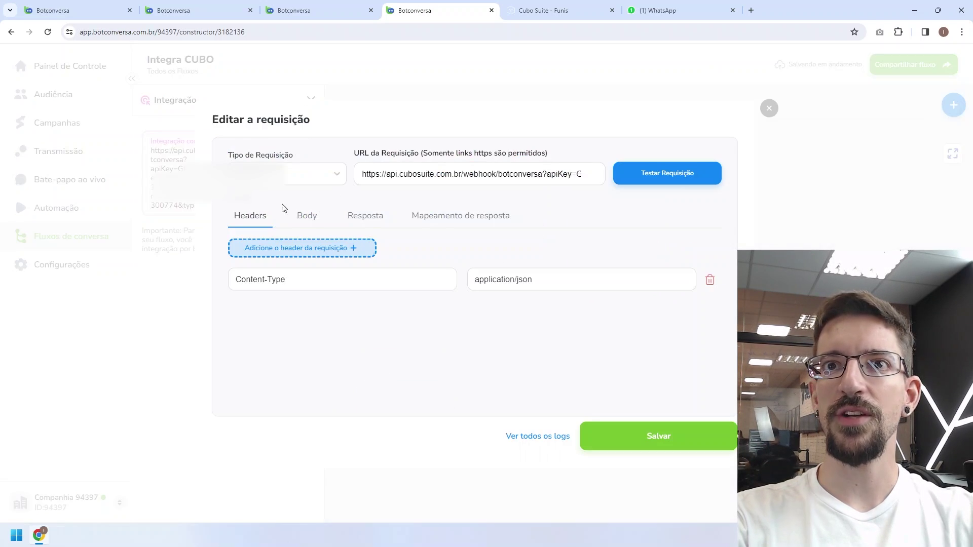
{"action": "left_click", "coordinate": [306, 216]}
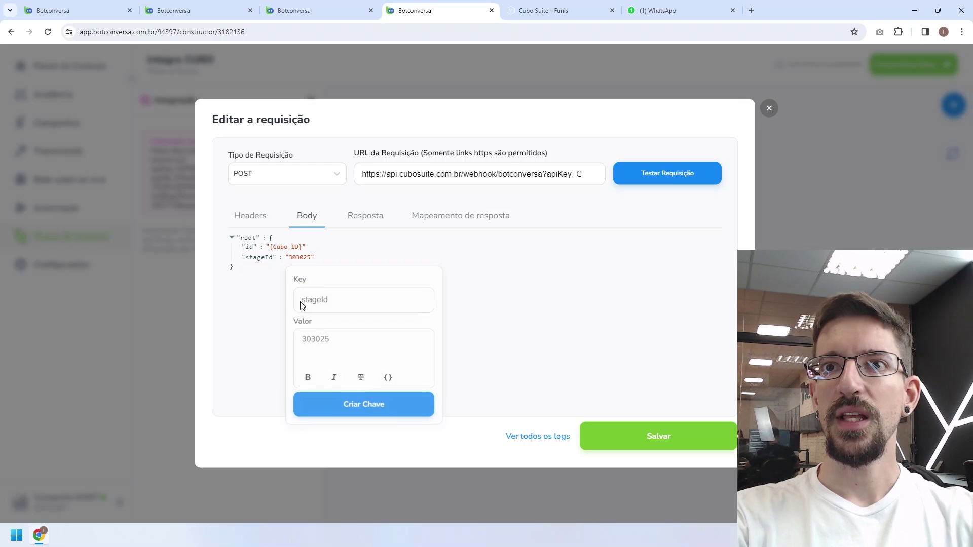
Step: Switch to Cubo Suite and copy the identifier number of the Apresentação Agendada stage
{"action": "left_click", "coordinate": [556, 13]}
{"action": "left_click", "coordinate": [656, 125]}
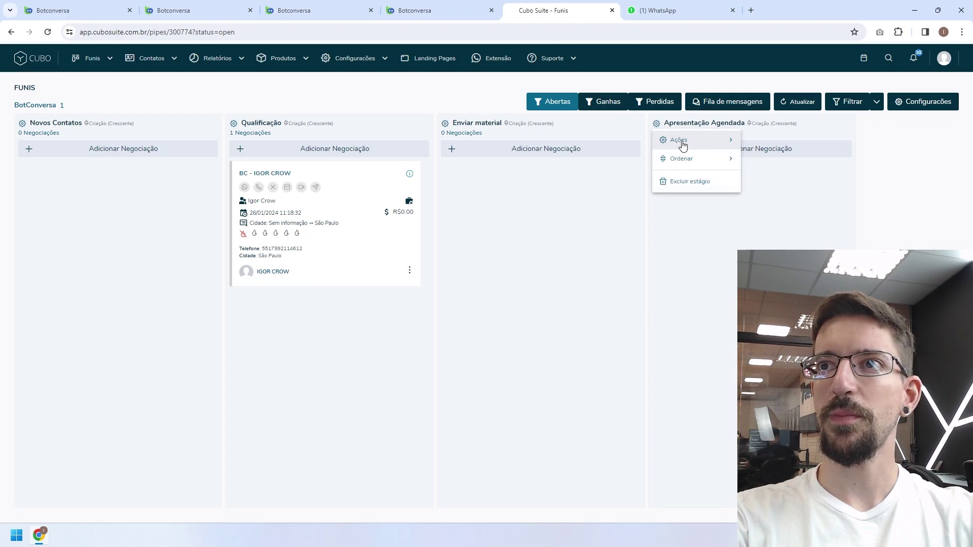
{"action": "mouse_move", "coordinate": [722, 146]}
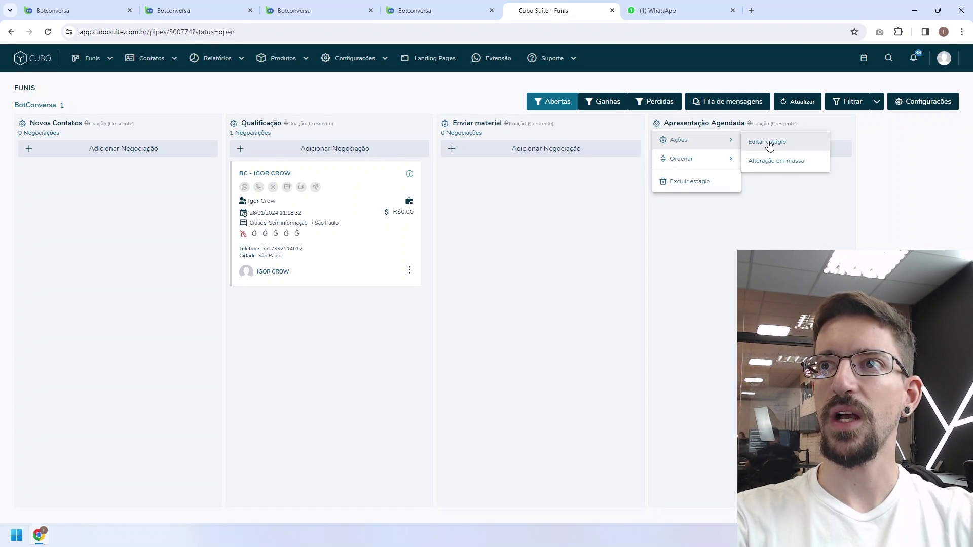
{"action": "left_click", "coordinate": [769, 146]}
{"action": "left_click_drag", "start_coordinate": [378, 216], "coordinate": [314, 224]}
{"action": "key", "text": "ctrl+c"}
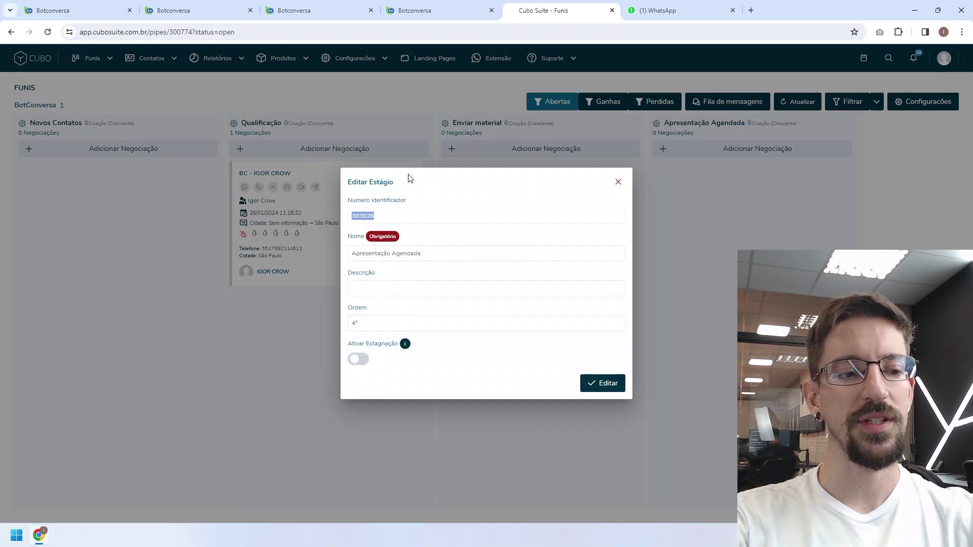
Step: Back in Botconversa, set the copied integration's stageId value to 303026, create the key and save the request
{"action": "left_click", "coordinate": [428, 7]}
{"action": "left_click", "coordinate": [343, 341]}
{"action": "key", "text": "ctrl+a"}
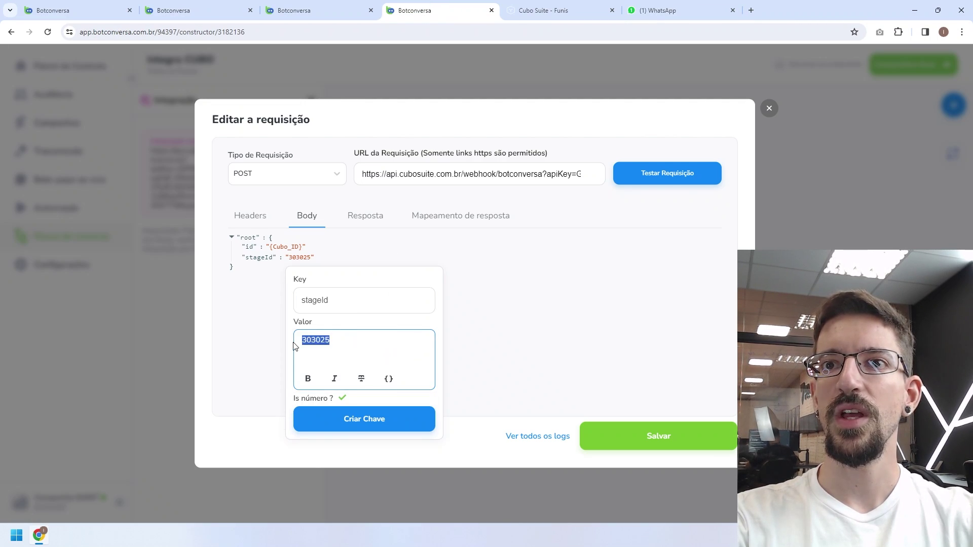
{"action": "key", "text": "ctrl+v"}
{"action": "left_click", "coordinate": [364, 421]}
{"action": "left_click", "coordinate": [656, 440]}
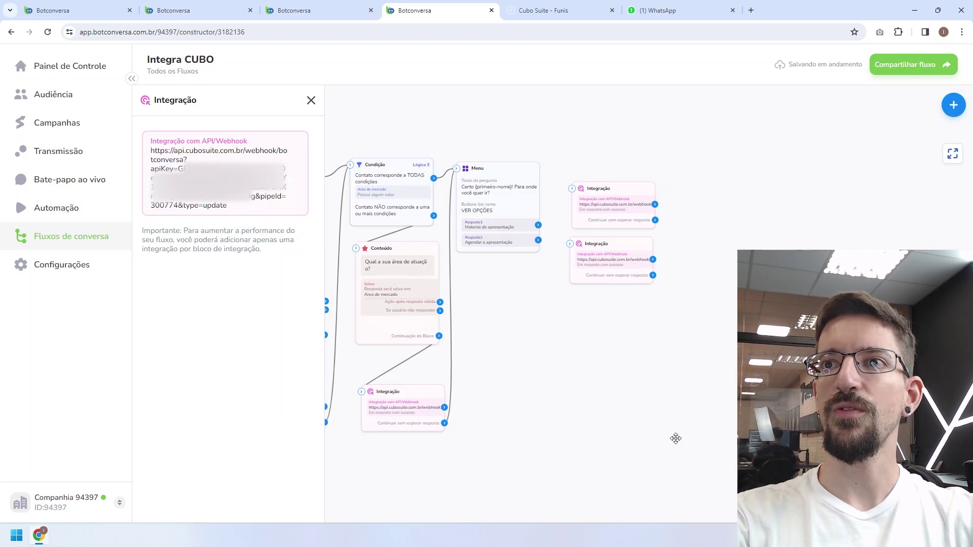
Step: Connect each menu response to its own stage-update integration and place a new Conteúdo block beside the integrations
{"action": "left_click_drag", "start_coordinate": [538, 225], "coordinate": [569, 246]}
{"action": "left_click_drag", "start_coordinate": [675, 236], "coordinate": [639, 232]}
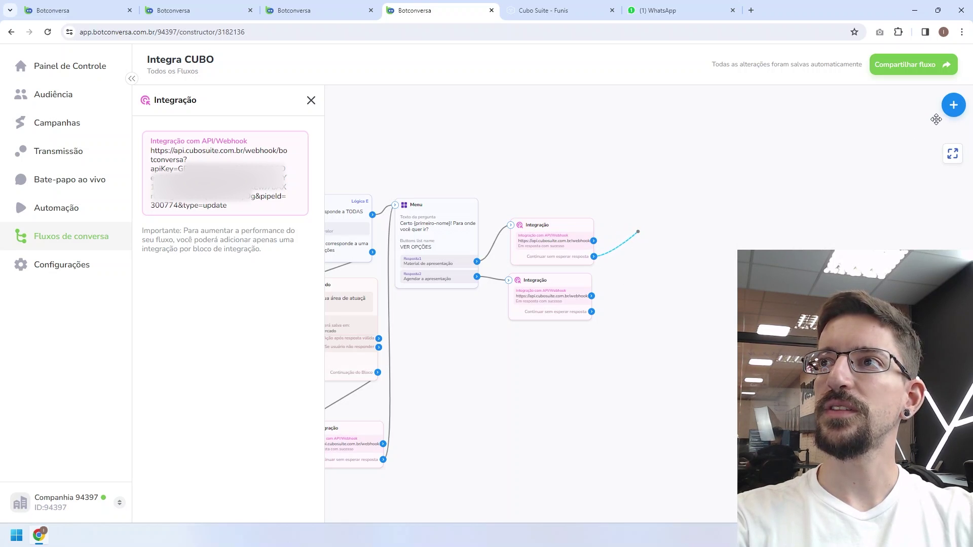
{"action": "left_click", "coordinate": [954, 105]}
{"action": "left_click_drag", "start_coordinate": [888, 115], "coordinate": [659, 283]}
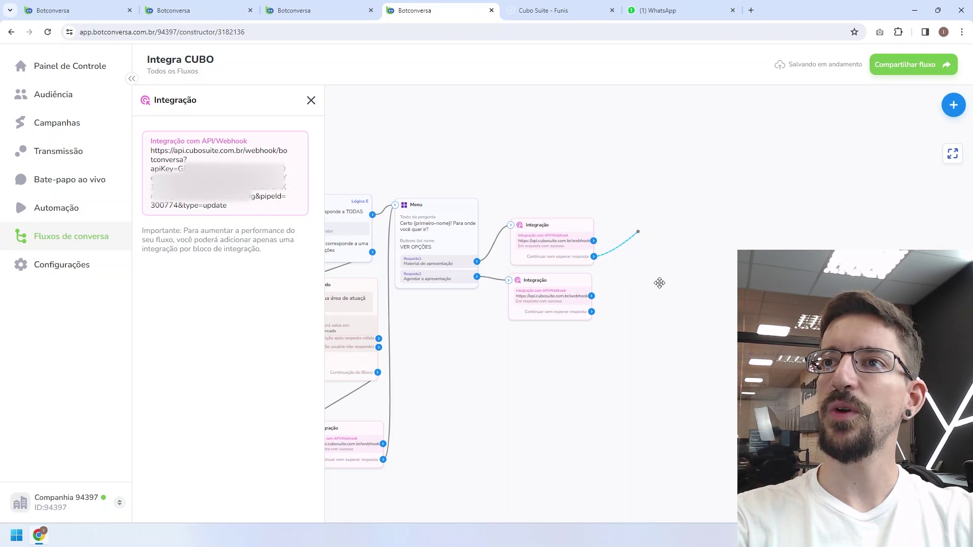
{"action": "left_click_drag", "start_coordinate": [719, 234], "coordinate": [681, 237]}
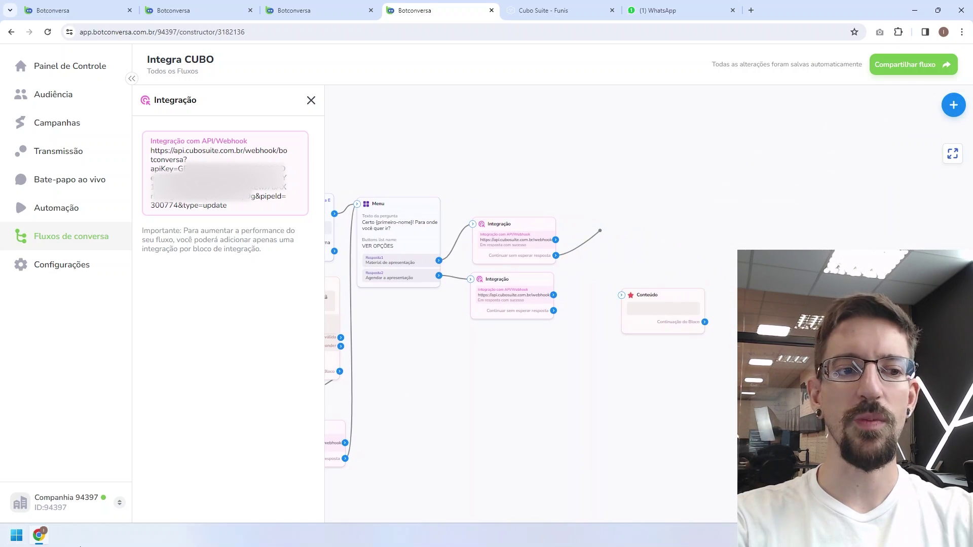
{"action": "left_click_drag", "start_coordinate": [654, 297], "coordinate": [646, 233]}
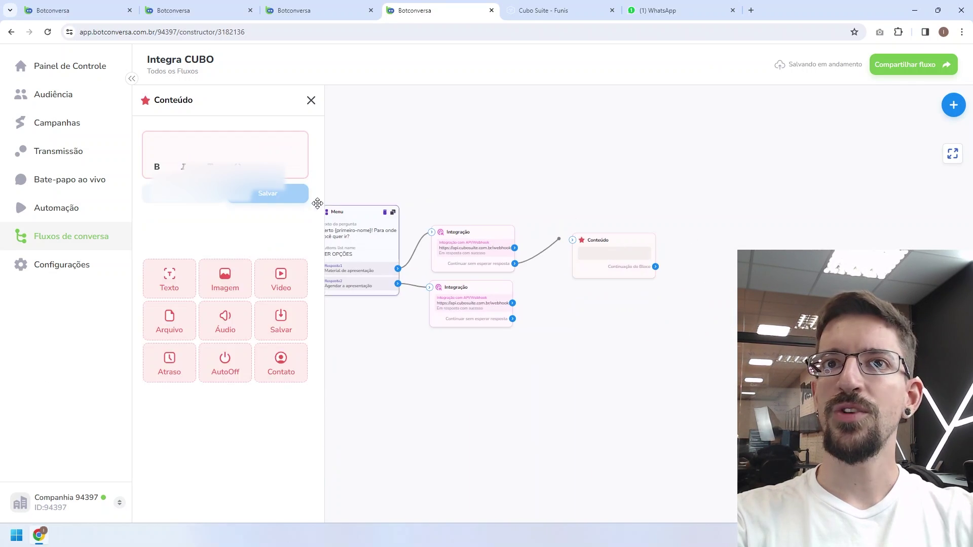
Step: Set the Conteúdo block's text to "Obrigado {primeiro-nome}, finalizamos o exemplo de qualificação!" and save it
{"action": "left_click", "coordinate": [211, 152]}
{"action": "type", "text": "Obrigado {primeiro-nome}, finalizamos o exemplo de qualificação"}
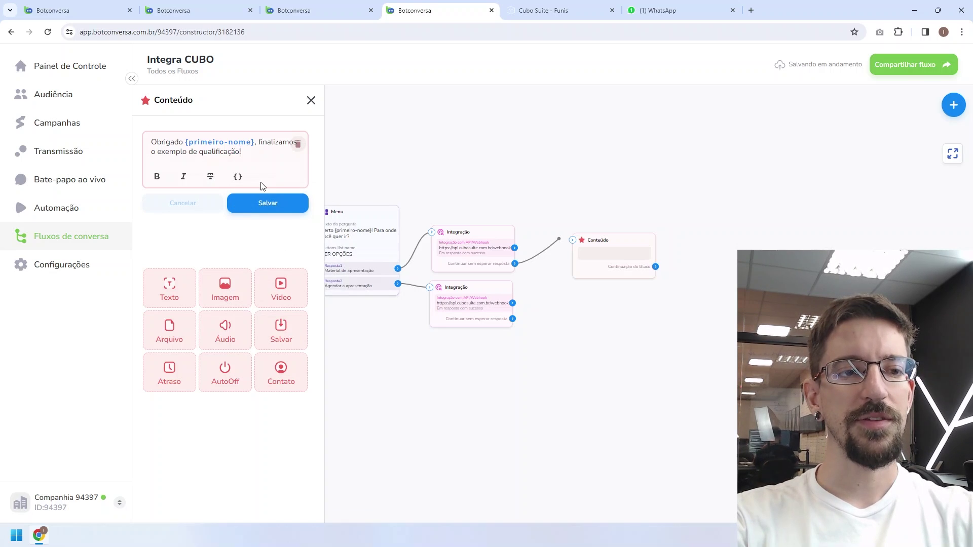
{"action": "left_click", "coordinate": [267, 203]}
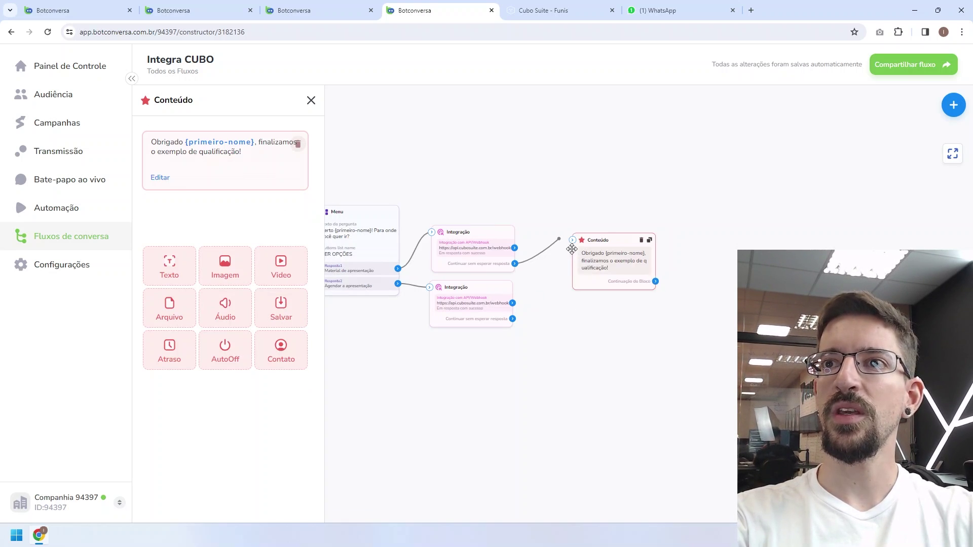
Step: Connect the success outputs of both stage-update integrations to the final Conteúdo block and move that block closer
{"action": "left_click_drag", "start_coordinate": [514, 247], "coordinate": [573, 241]}
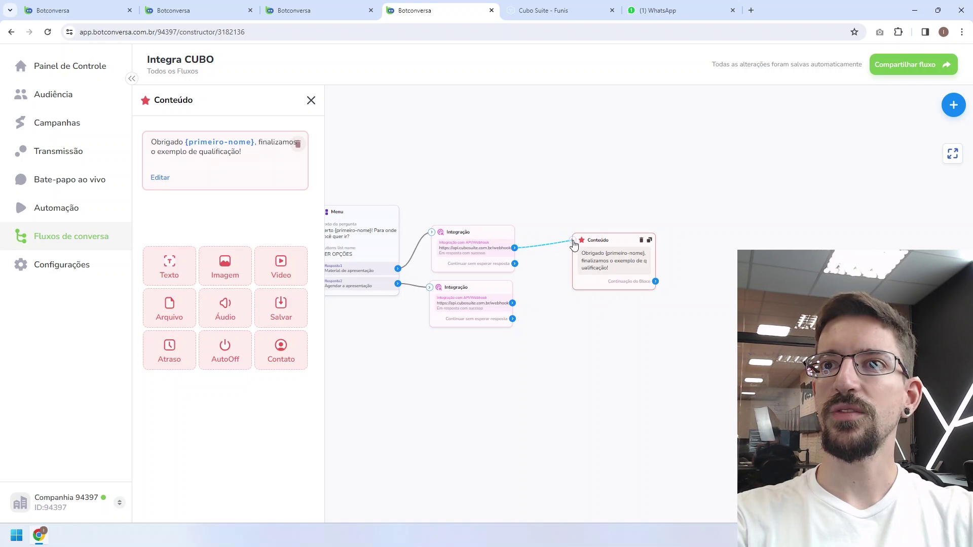
{"action": "left_click_drag", "start_coordinate": [512, 303], "coordinate": [561, 233]}
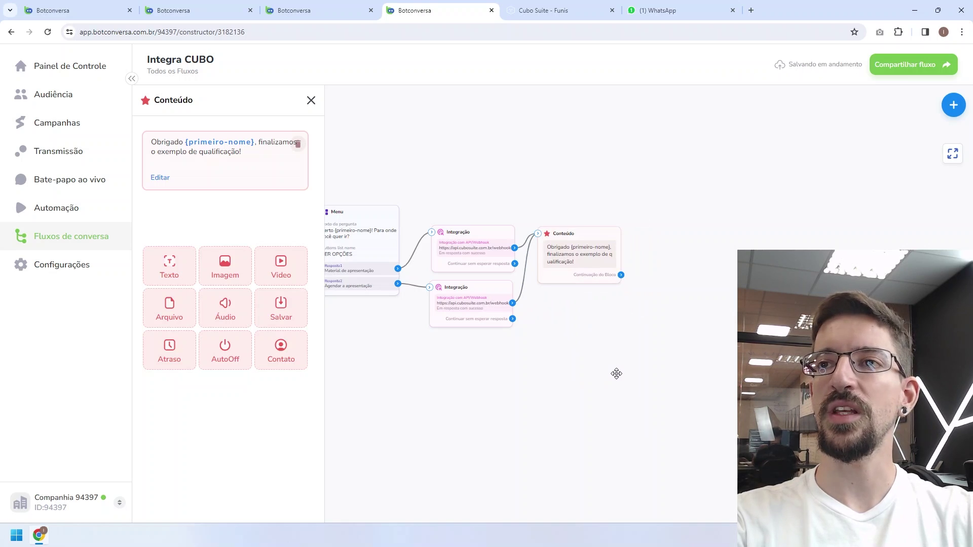
{"action": "left_click", "coordinate": [616, 374]}
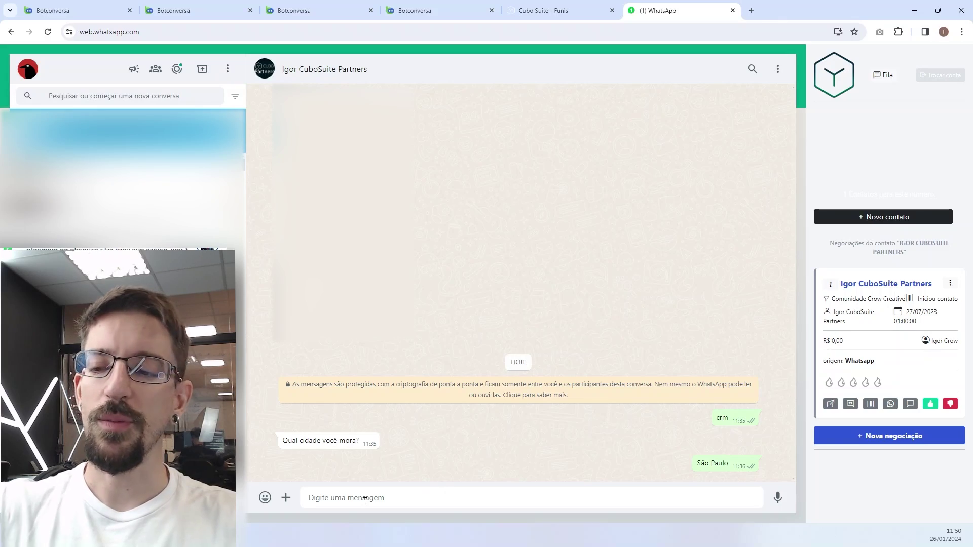
Step: Test the flow in the WhatsApp chat by sending "CRM" and answering the employee-count question with "10"
{"action": "type", "text": "CRM"}
{"action": "key", "text": "Return"}
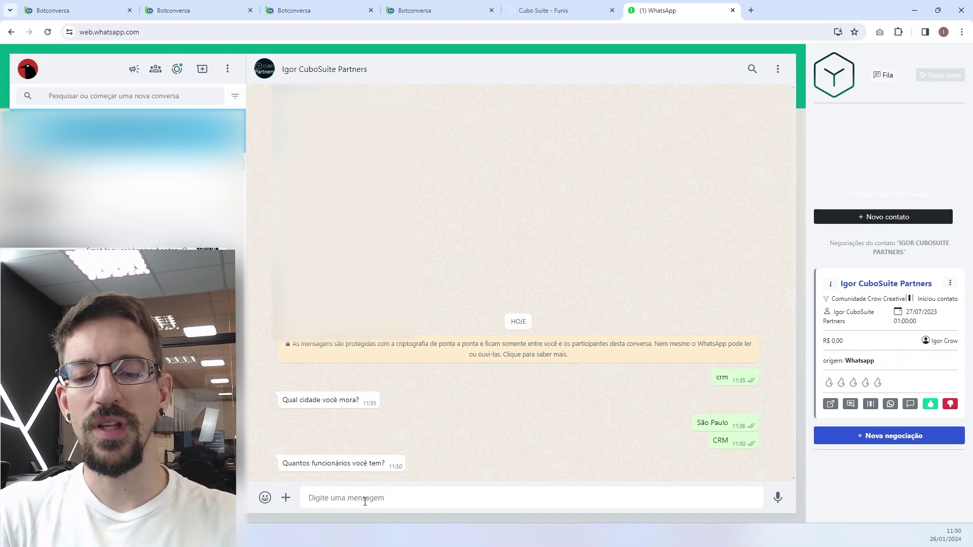
{"action": "type", "text": "10"}
{"action": "key", "text": "Return"}
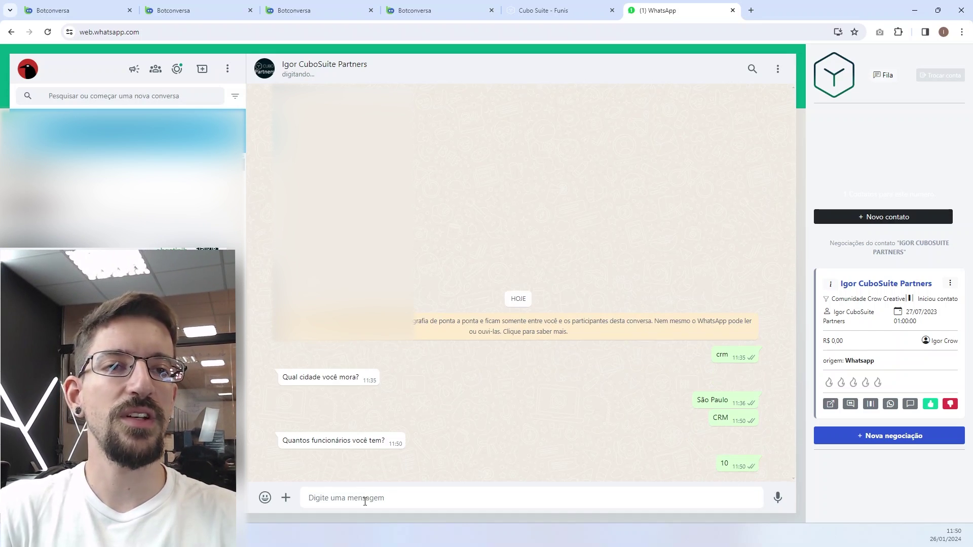
Step: Switch to the Cubo Suite funnel, close the stage editing dialog and reload the board to check the deal's employee count
{"action": "left_click", "coordinate": [589, 7]}
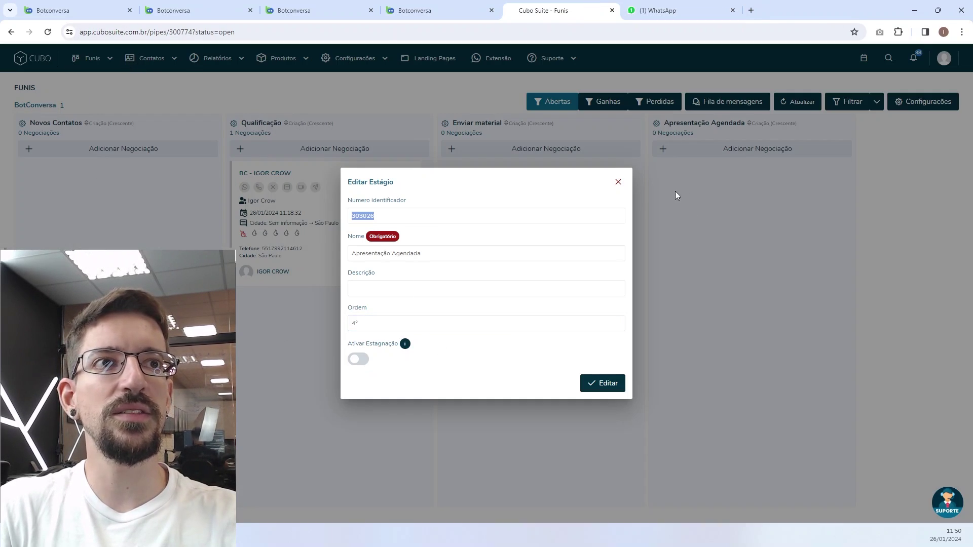
{"action": "left_click", "coordinate": [619, 182]}
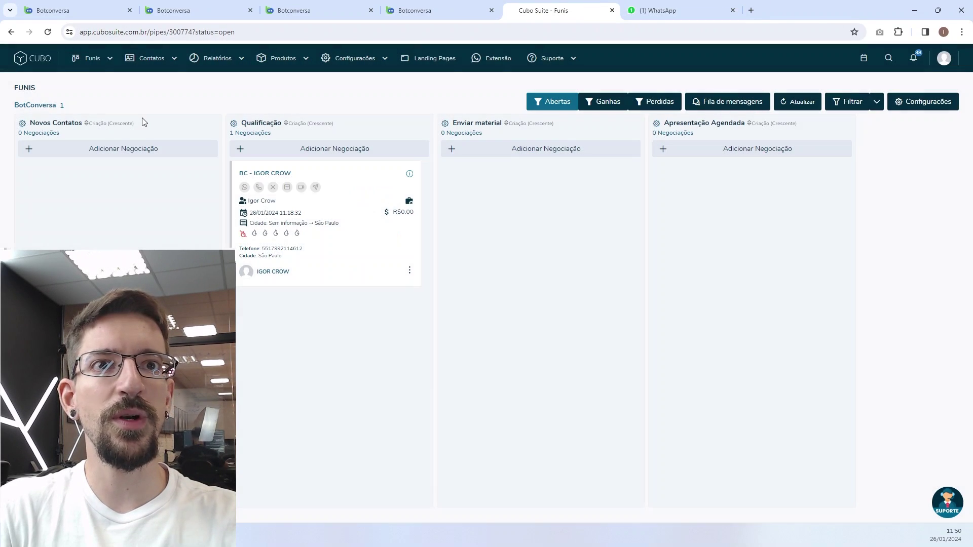
{"action": "left_click", "coordinate": [48, 32]}
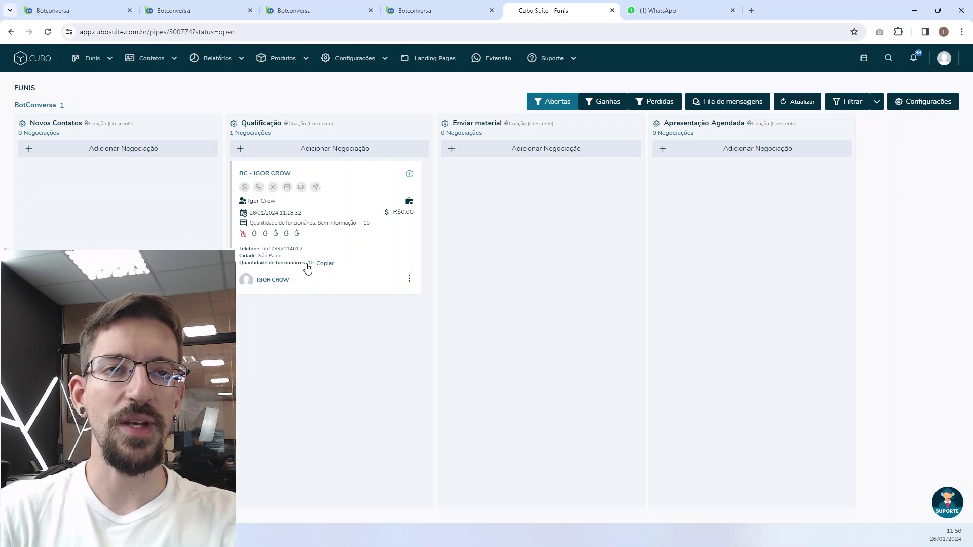
Step: Answer the area-of-activity question in WhatsApp with "Marketing digital" and check the deal card in the Cubo Suite funnel
{"action": "left_click", "coordinate": [657, 11]}
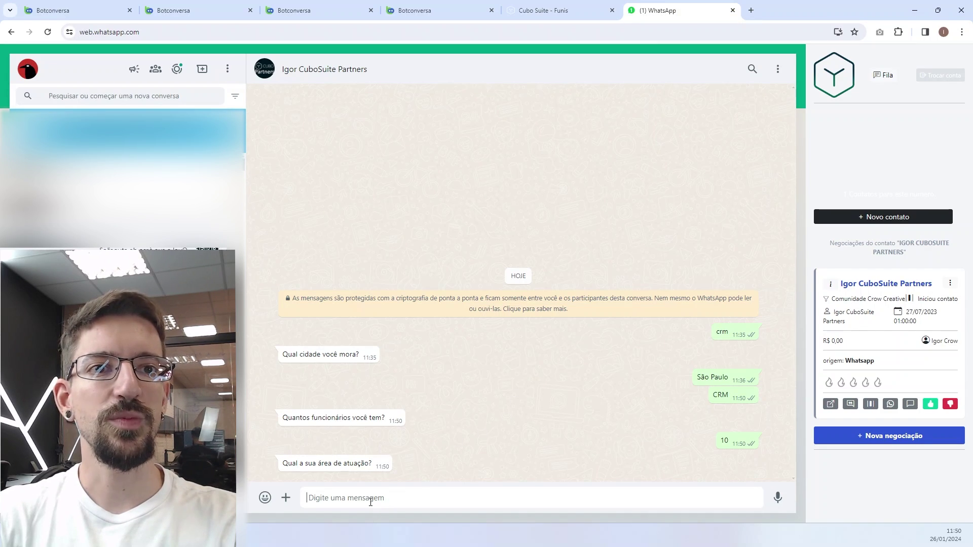
{"action": "type", "text": "Marke"}
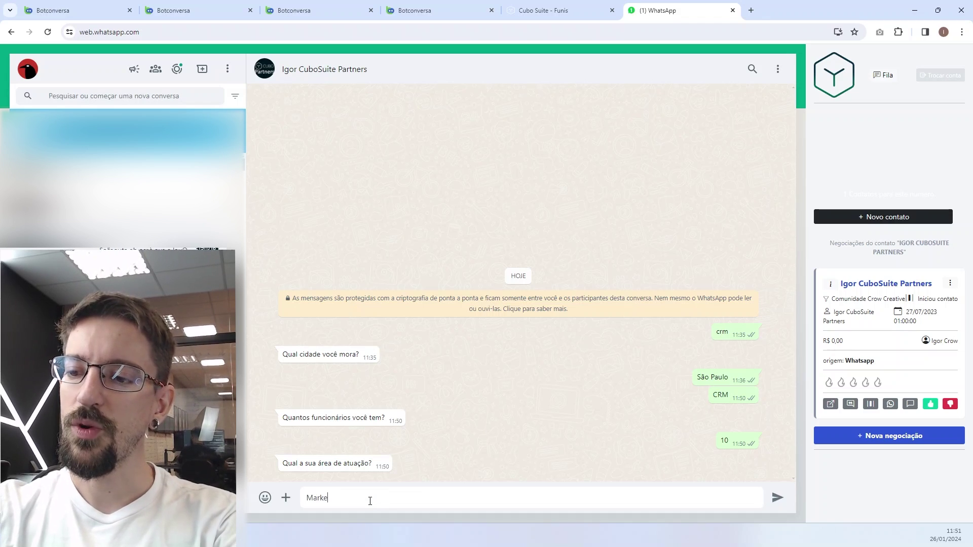
{"action": "type", "text": "ting digital"}
{"action": "key", "text": "Return"}
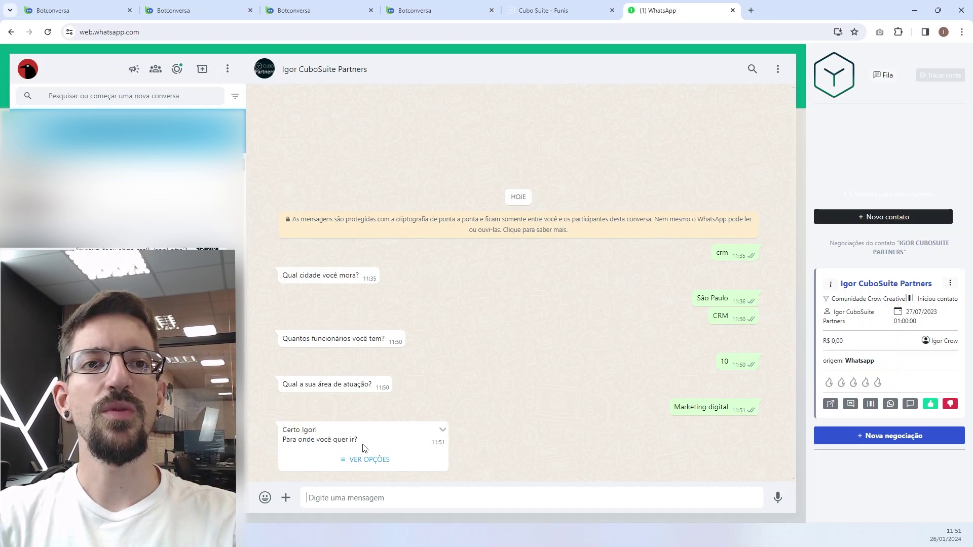
{"action": "left_click", "coordinate": [538, 10]}
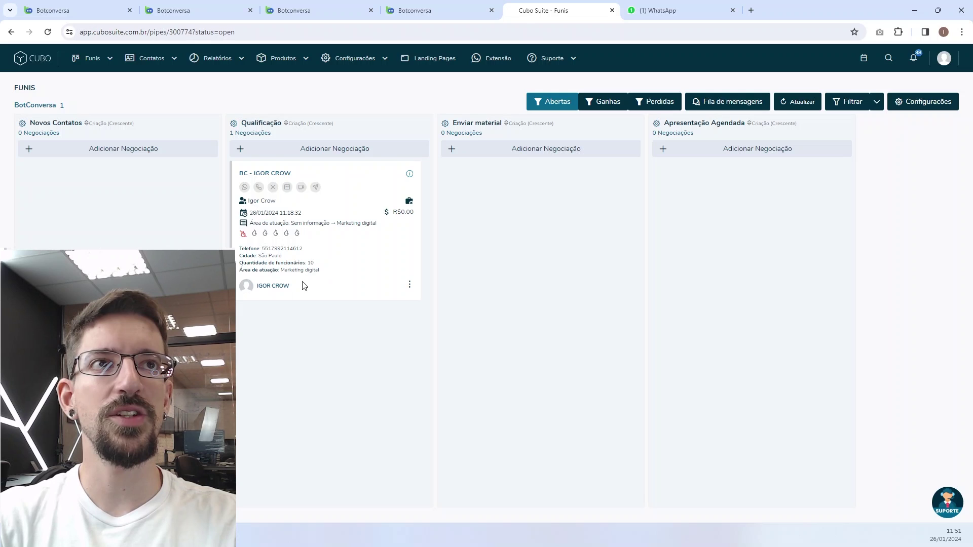
Step: Return to the WhatsApp chat and answer the options menu by sending "Agendar a apresentação"
{"action": "left_click", "coordinate": [686, 11]}
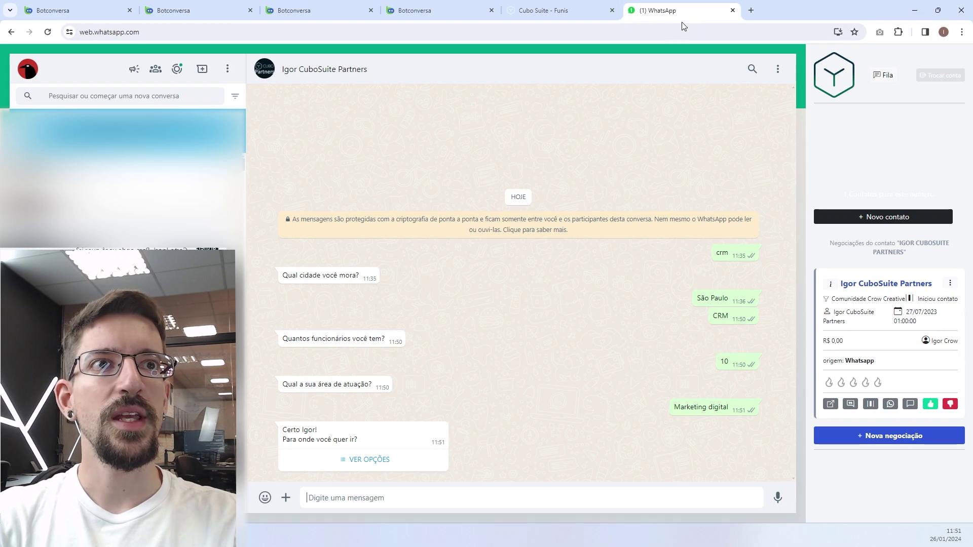
{"action": "left_click", "coordinate": [363, 461]}
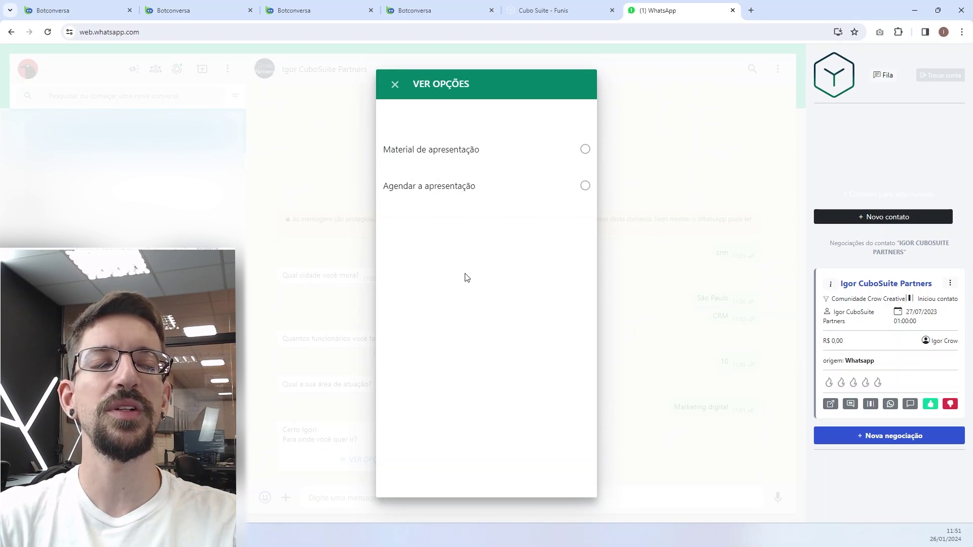
{"action": "left_click", "coordinate": [516, 197]}
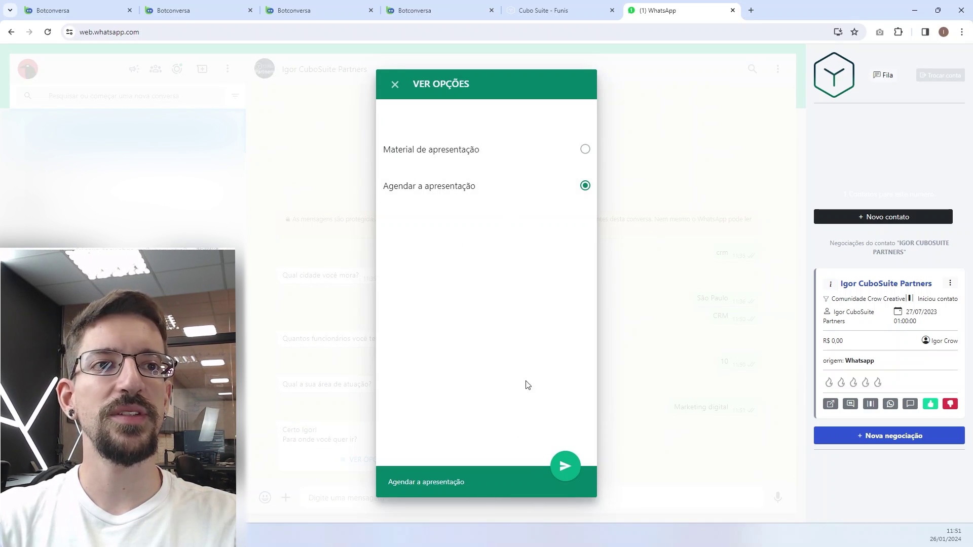
{"action": "left_click", "coordinate": [564, 466]}
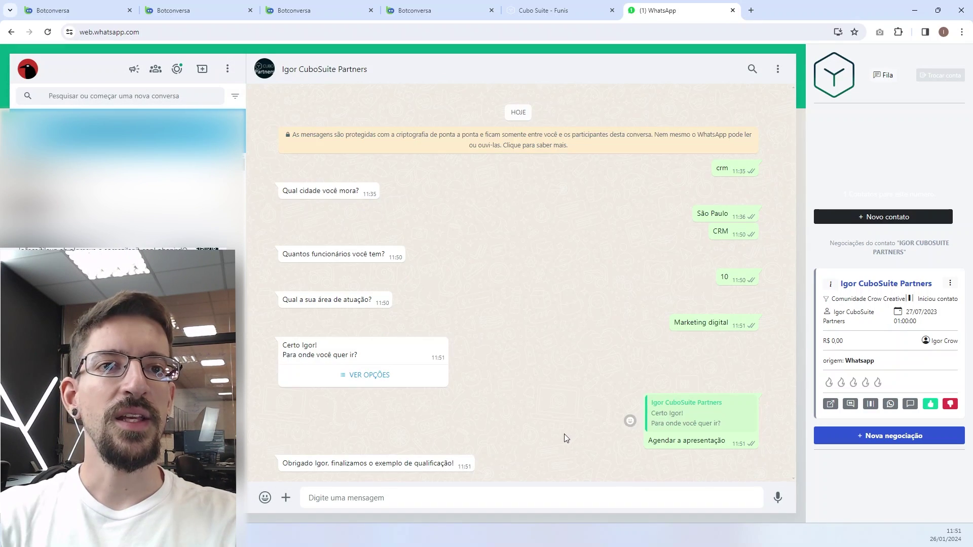
Step: Review the closing reply in the chat and reload the Cubo Suite funnel to check the deal's stage
{"action": "left_click_drag", "start_coordinate": [314, 464], "coordinate": [461, 464]}
{"action": "left_click", "coordinate": [553, 10]}
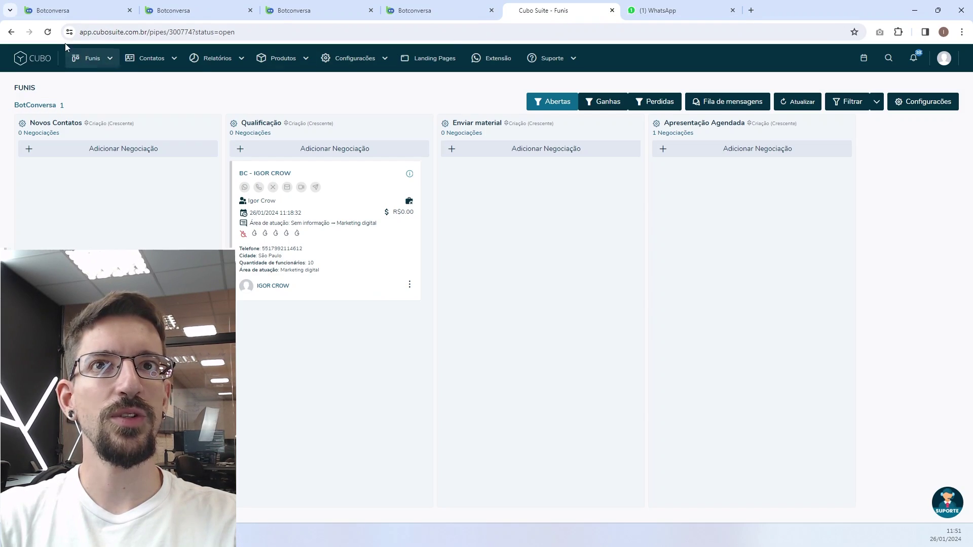
{"action": "left_click", "coordinate": [48, 32]}
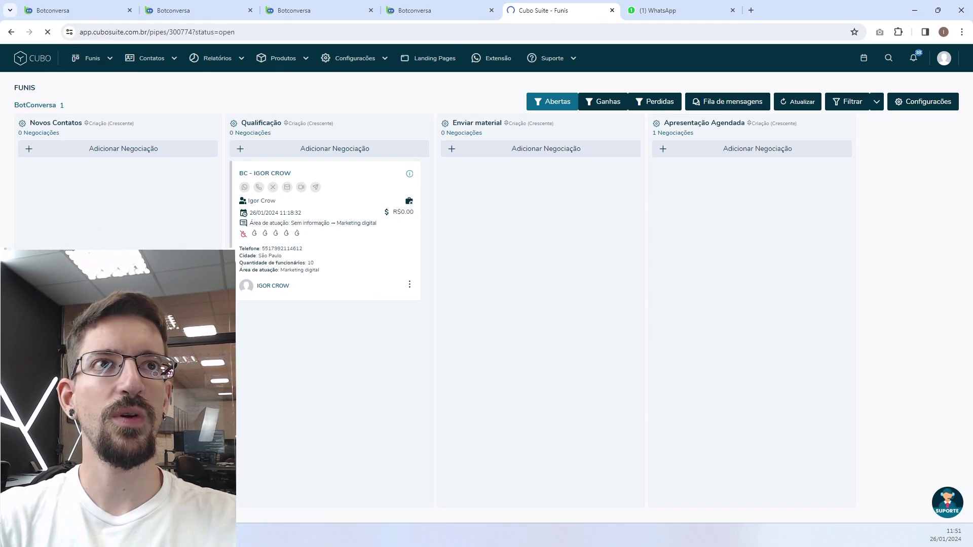